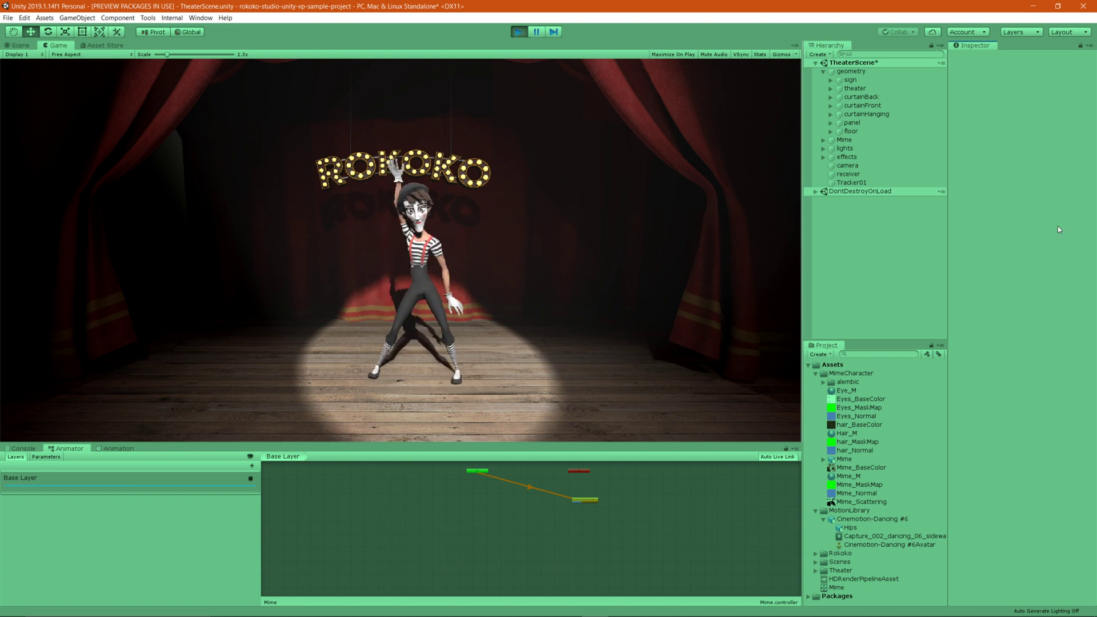
Stop play mode and open the Motion Library window
click(516, 34)
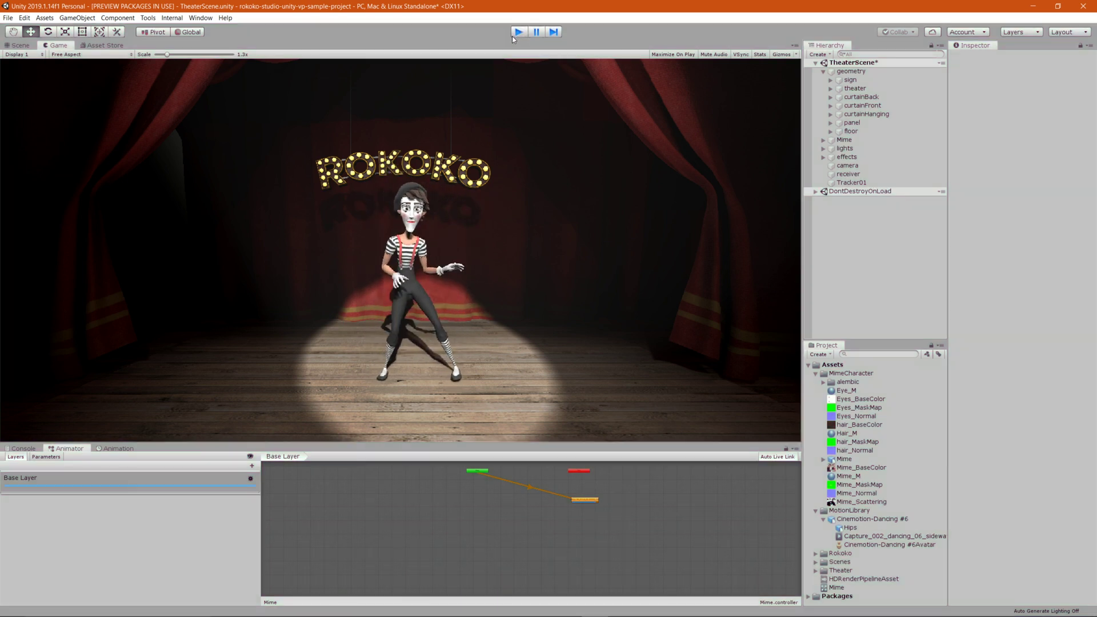
click(198, 17)
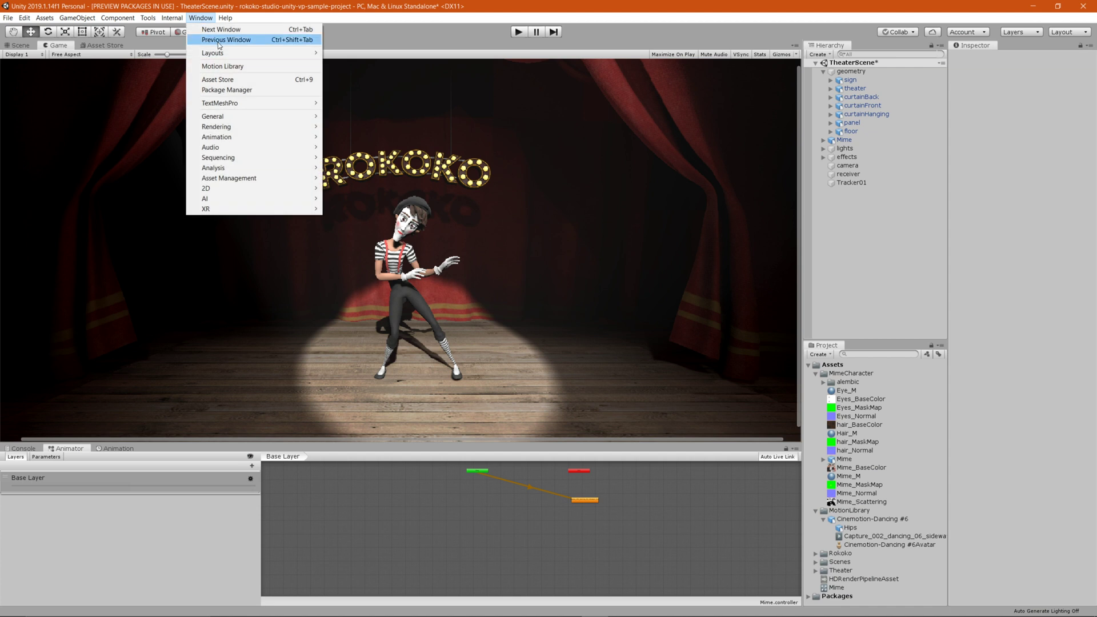
click(246, 67)
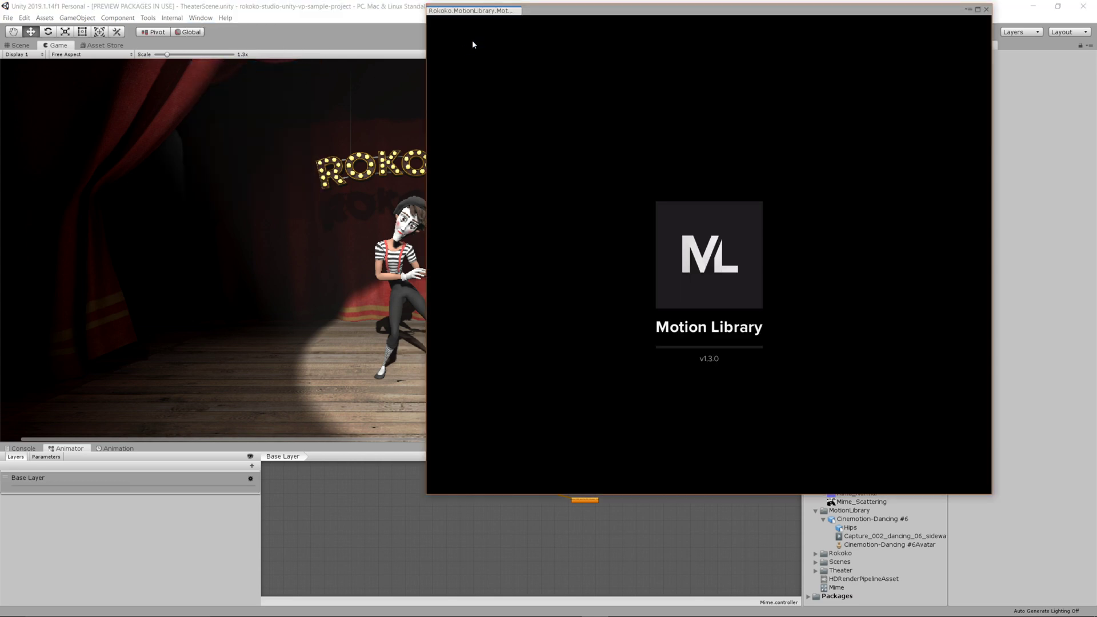
Dock the Motion Library as a tab beside Scene/Game and browse its asset grid
drag(485, 13, 223, 46)
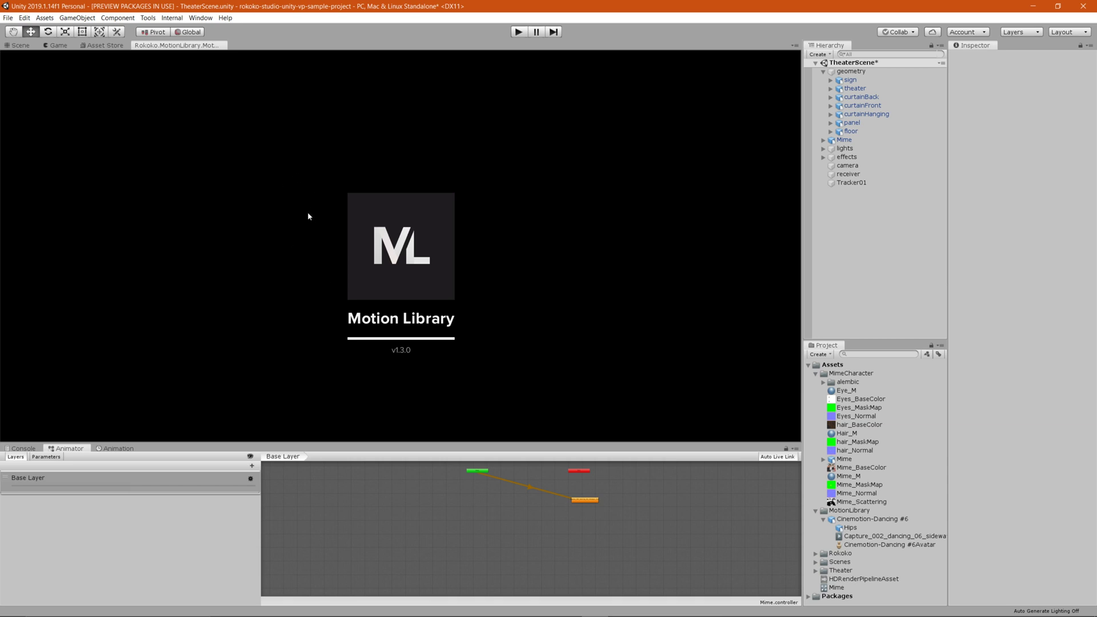
scroll(325, 191, down, 3)
scroll(337, 174, down, 5)
scroll(400, 200, up, 10)
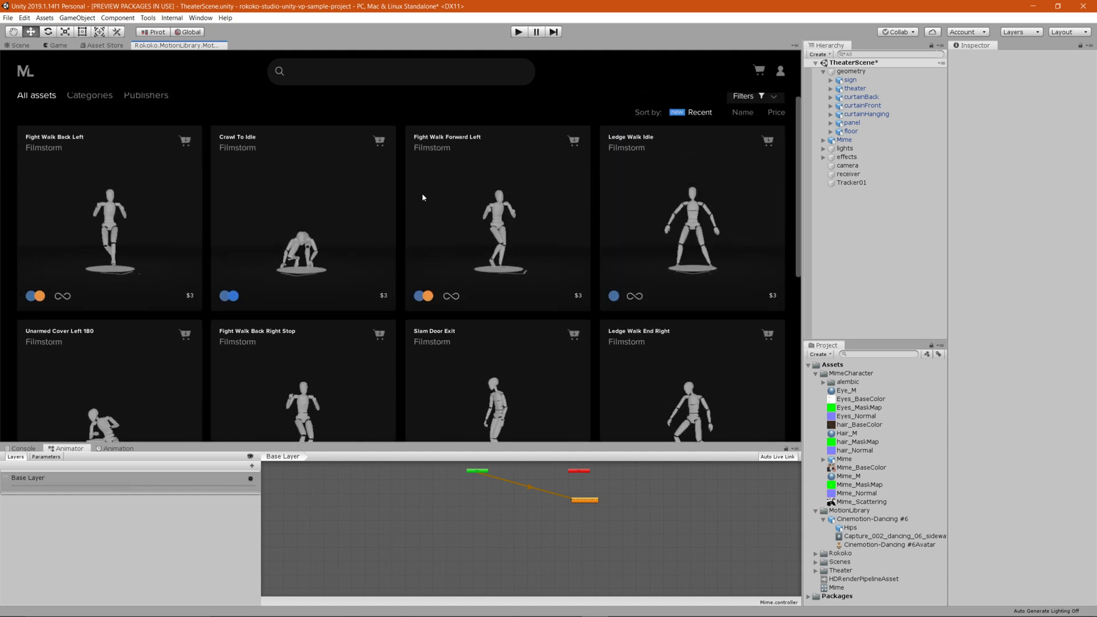
Search the Motion Library for 'dance' and open the Dancing #6 clip
click(380, 70)
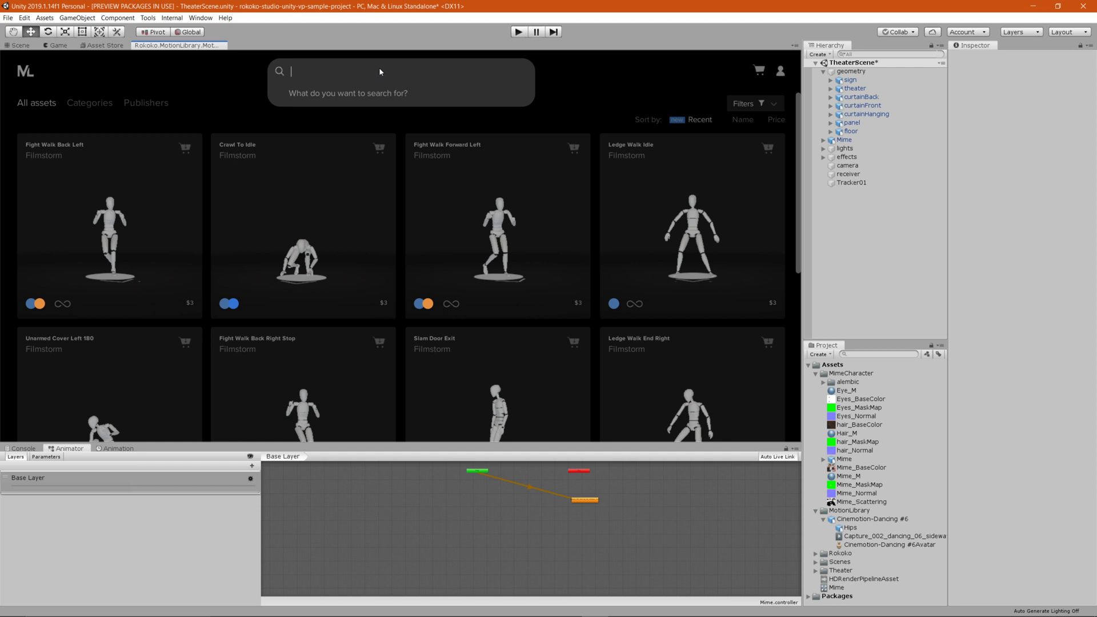
text(dance)
key(Return)
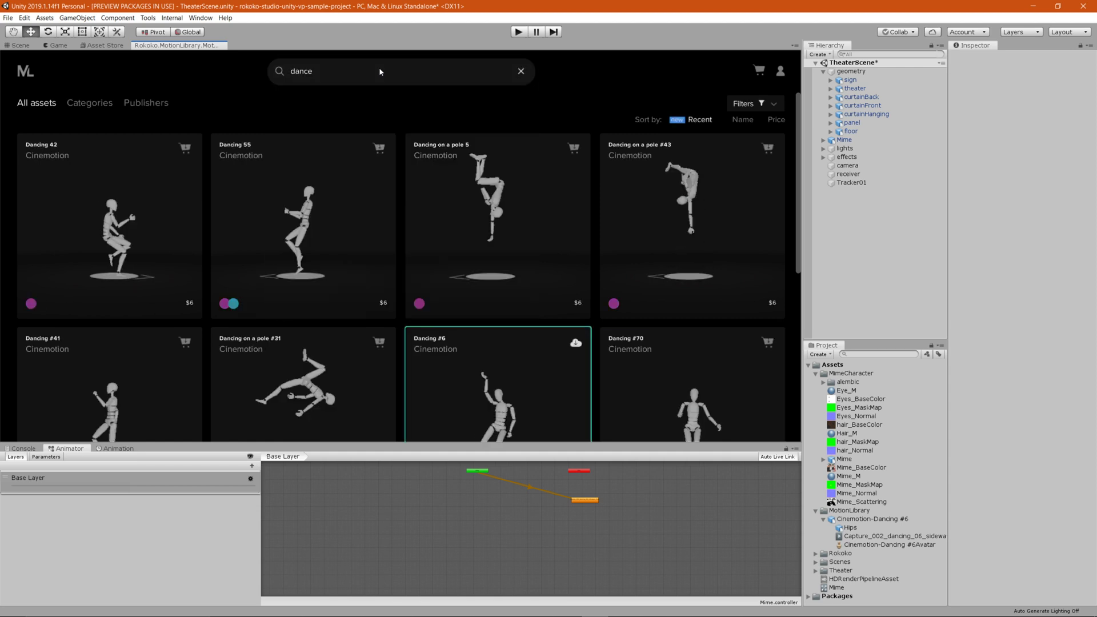
scroll(350, 164, down, 2)
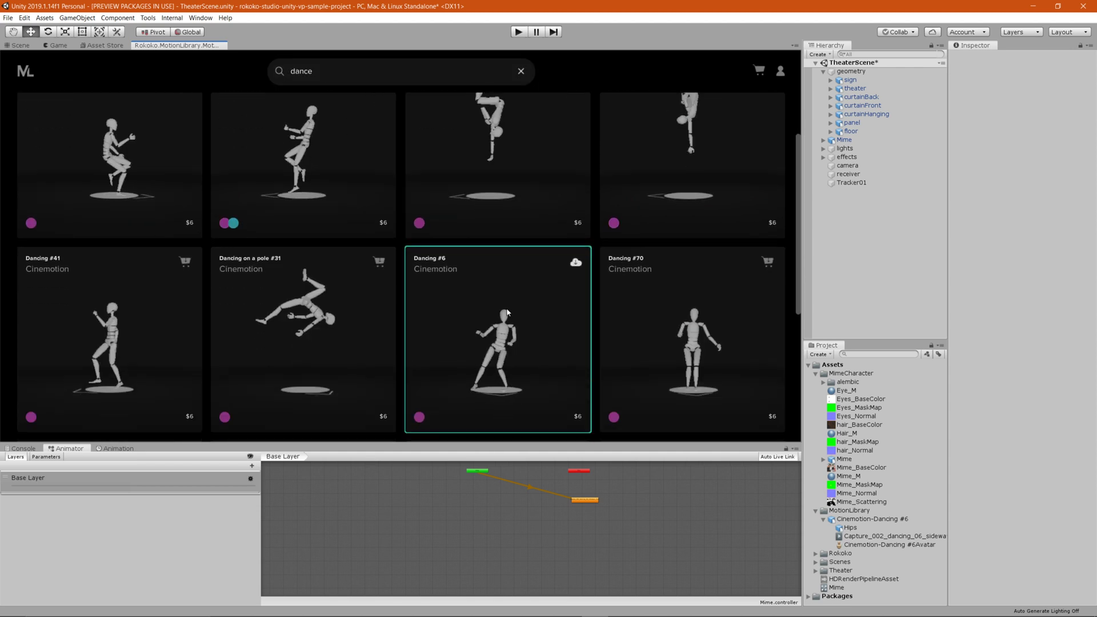
click(505, 313)
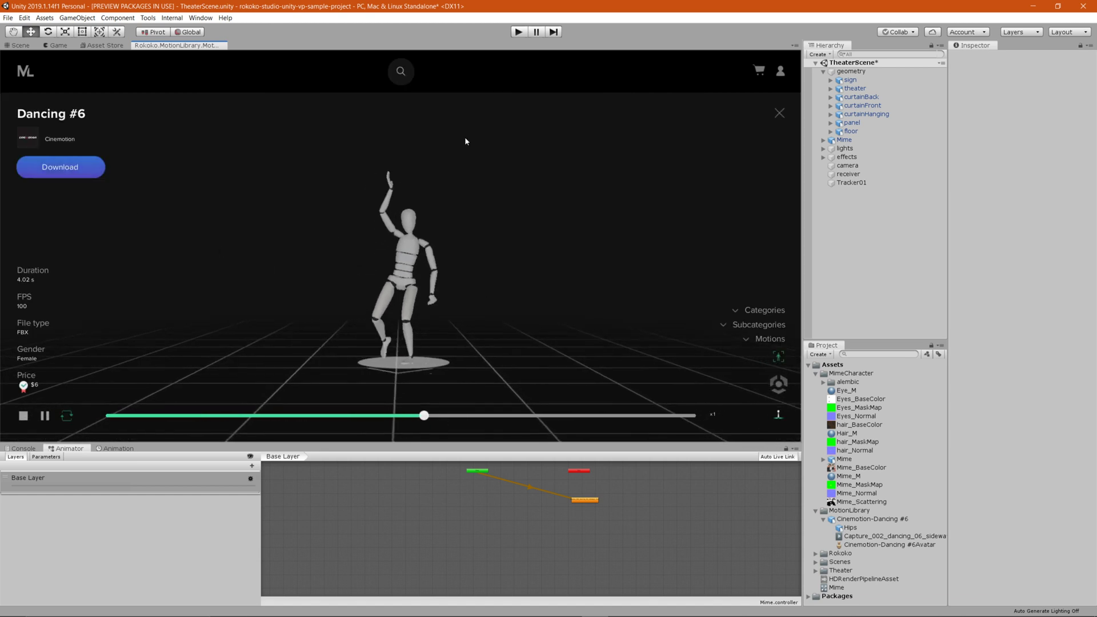
Collapse the MotionLibrary folder, then check the Asset Store, Scene and Game views
click(835, 511)
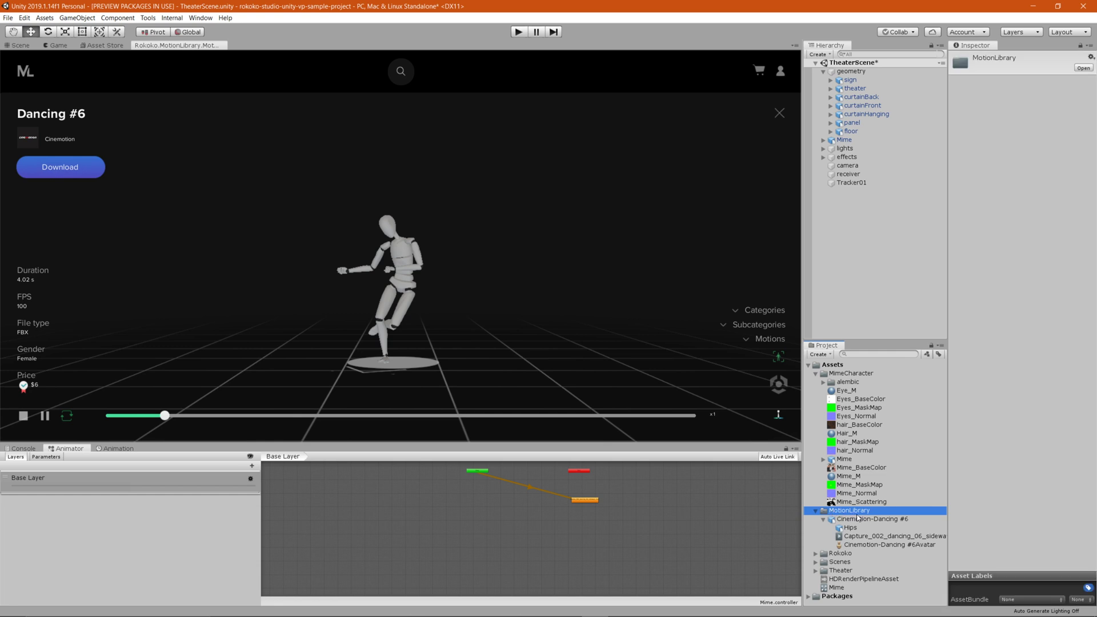
click(817, 511)
click(90, 46)
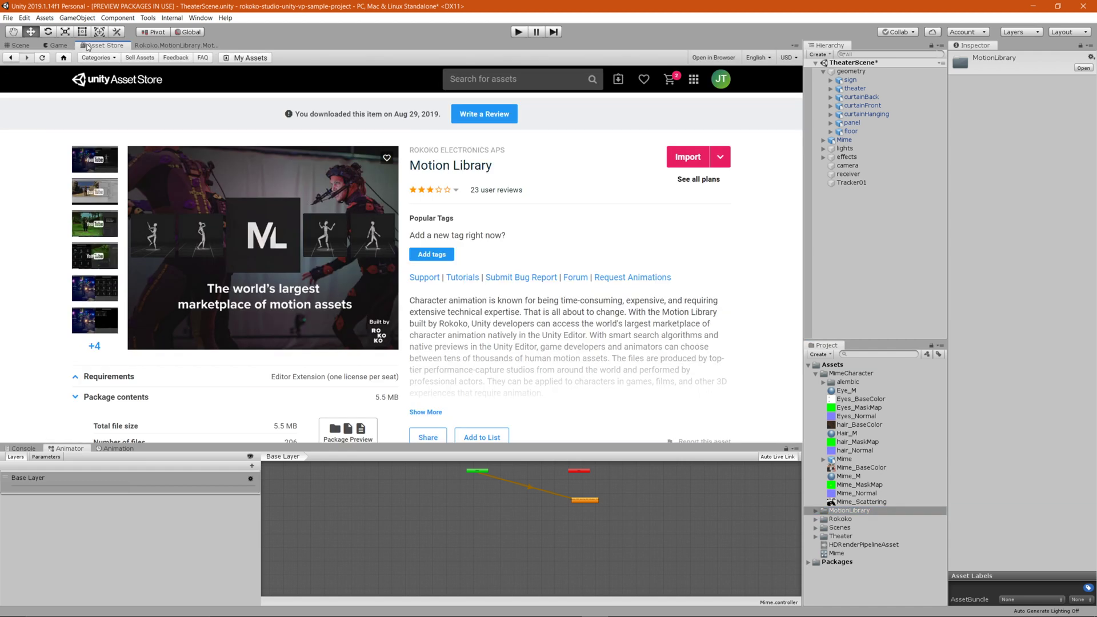
click(55, 47)
click(17, 46)
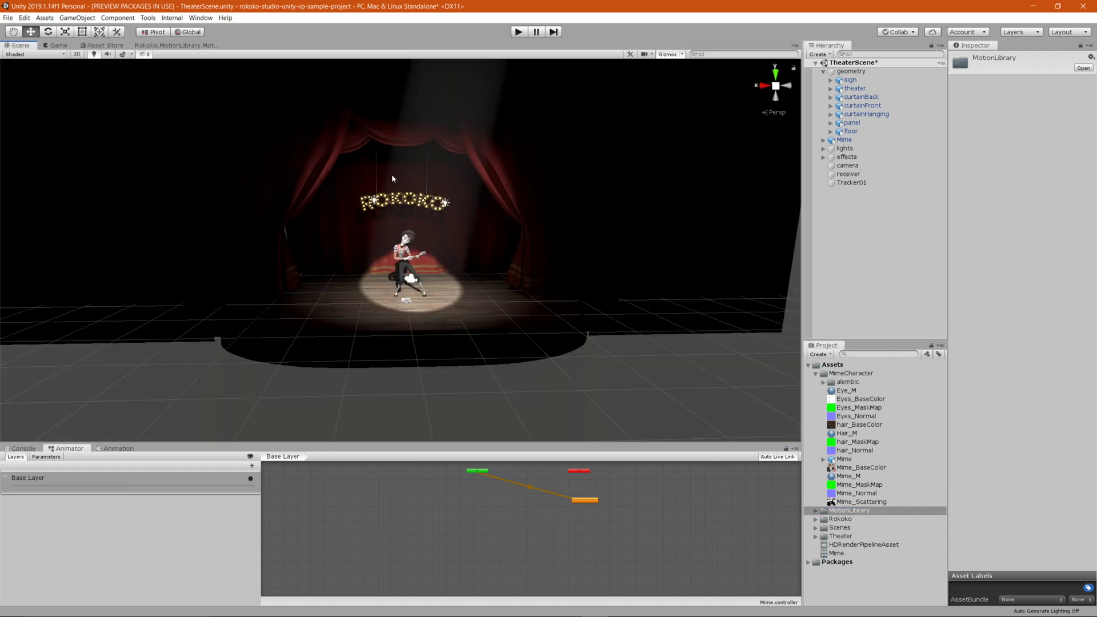
click(58, 46)
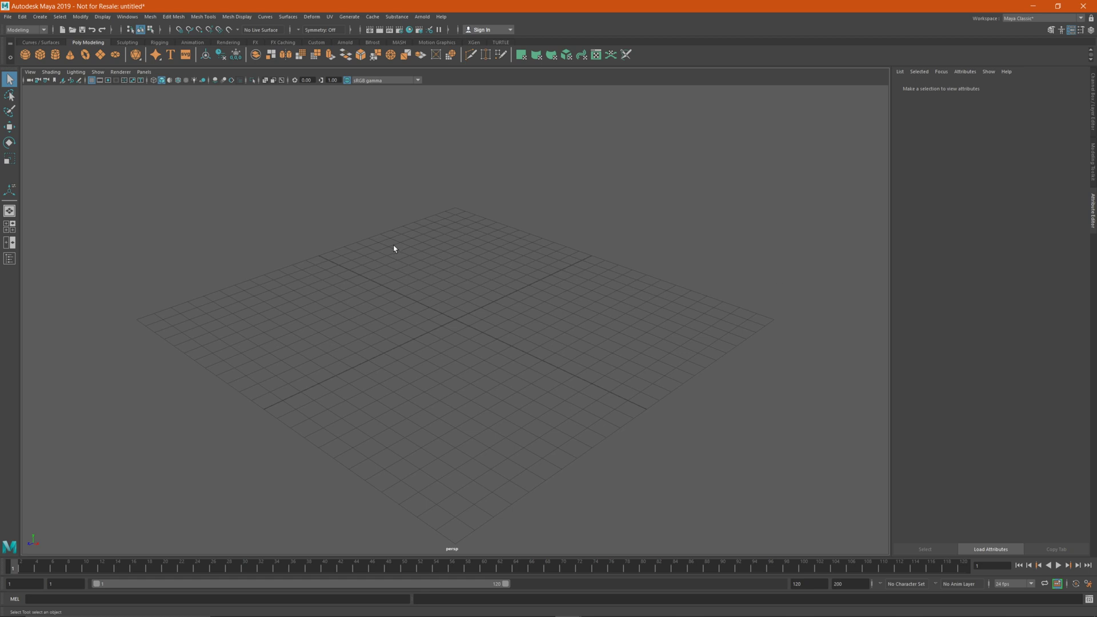
Import Mime.fbx from the Assets/MimeCharacter folder into the empty scene
click(7, 17)
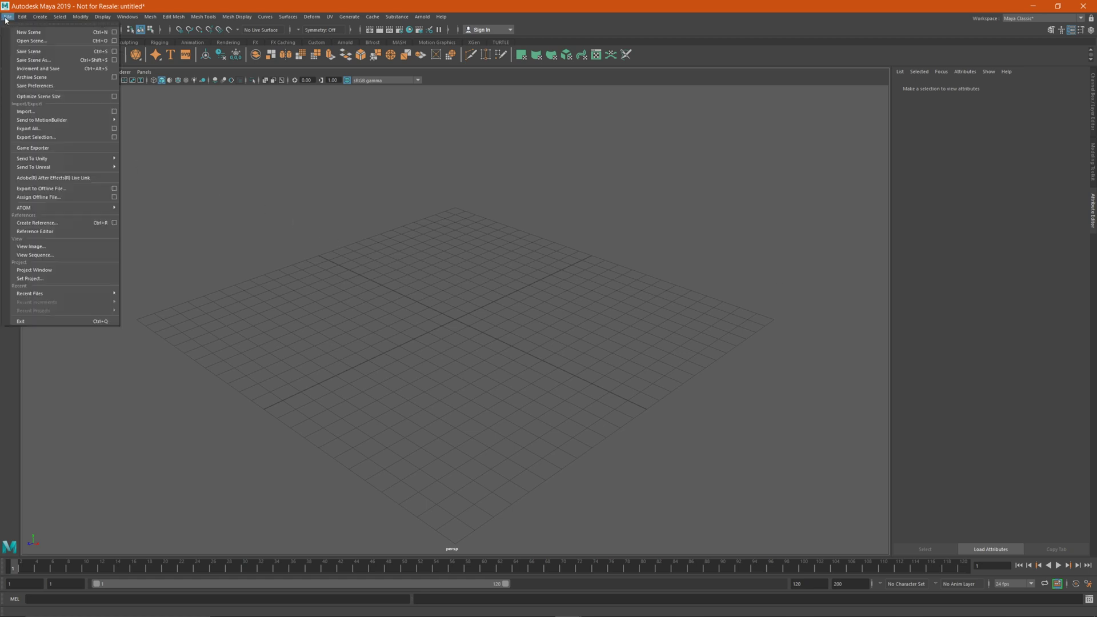
click(52, 109)
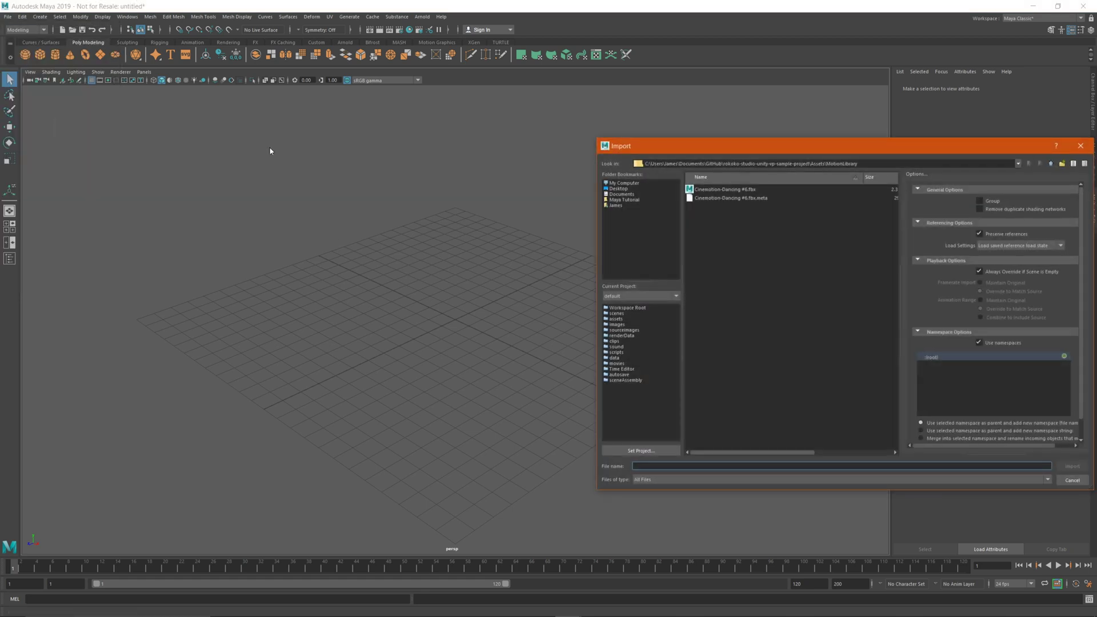
click(1051, 164)
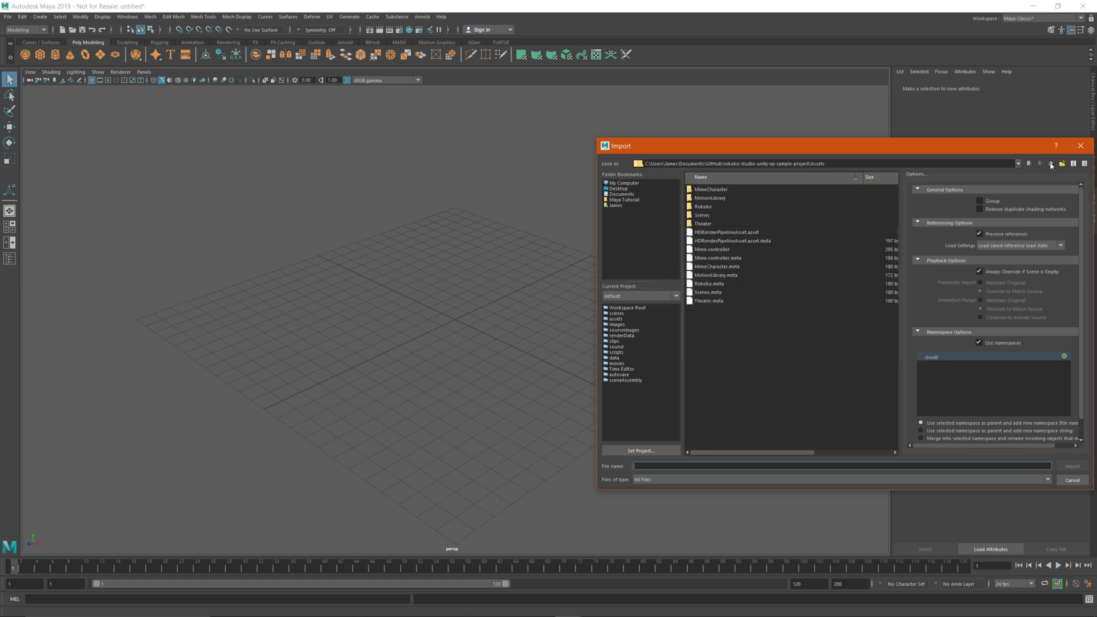
double_click(712, 190)
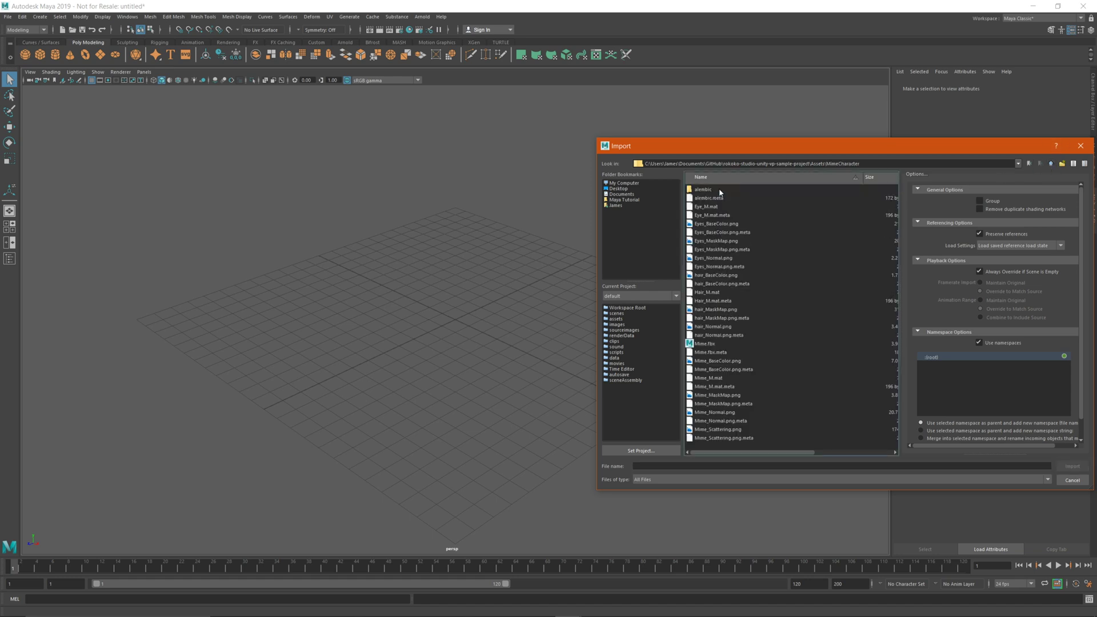
click(713, 344)
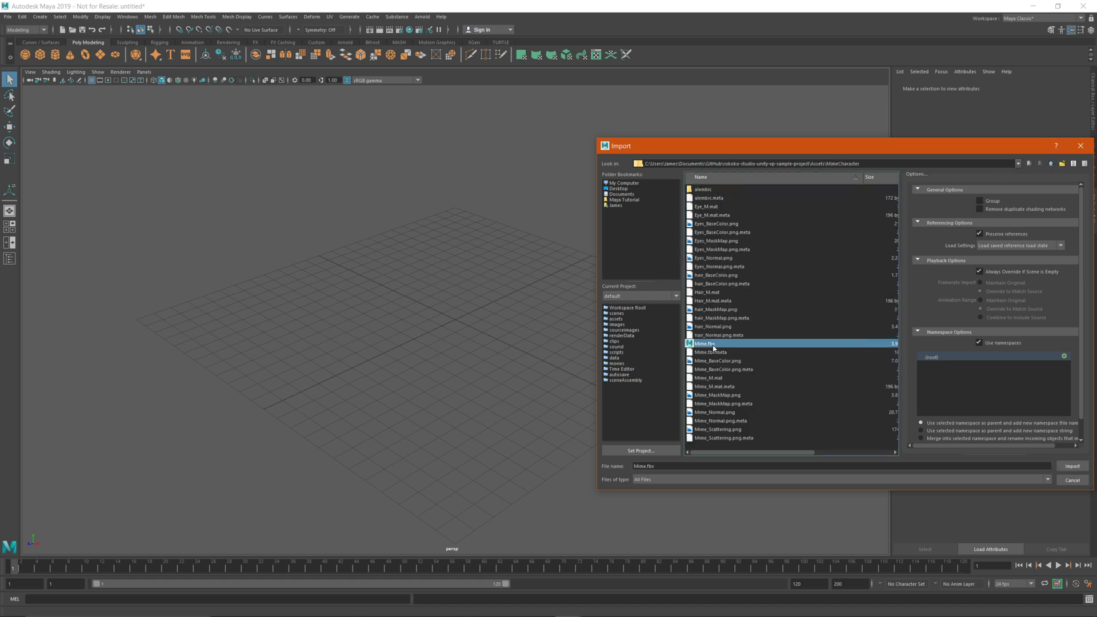
click(1073, 467)
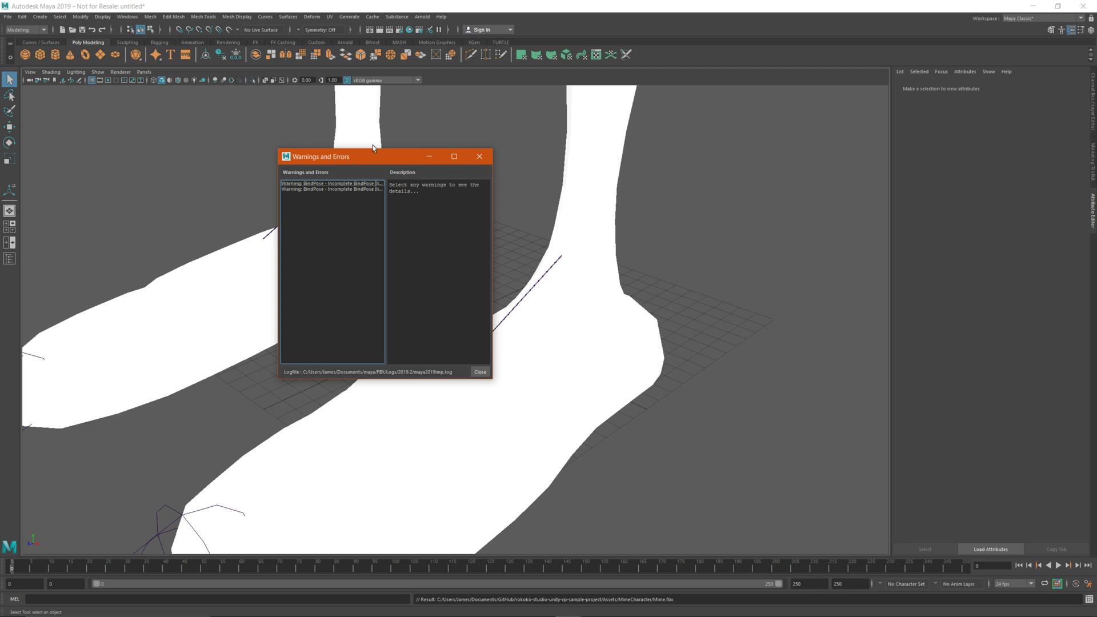
Dismiss the warnings report and frame the imported mime character
click(480, 157)
scroll(448, 179, down, 5)
alt+drag(449, 179, 440, 333)
scroll(461, 286, down, 5)
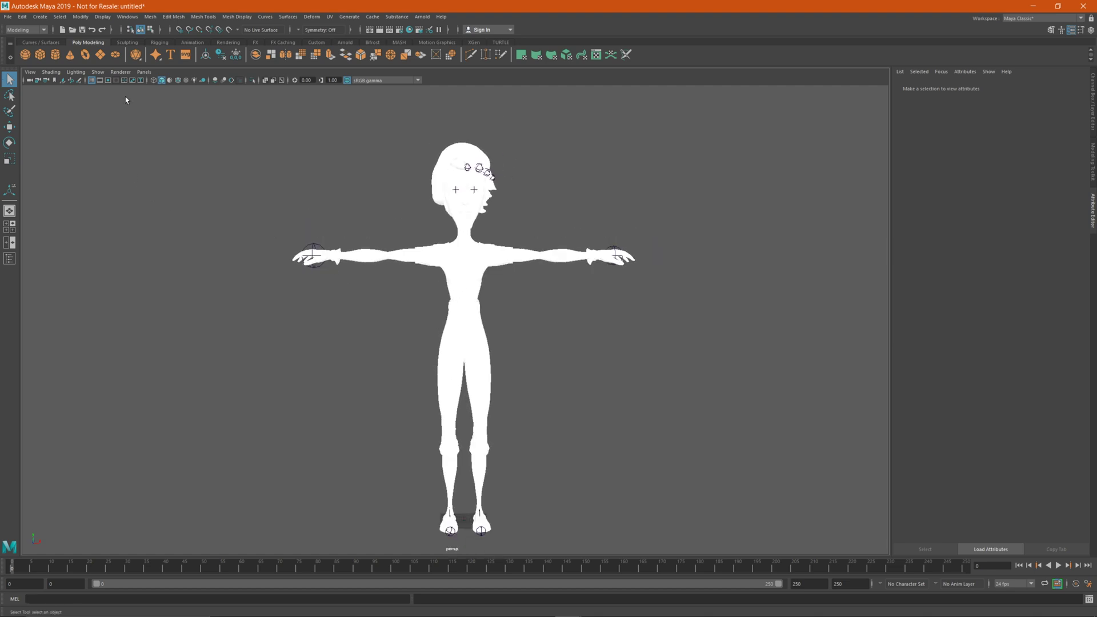
Add an Outliner panel beside the viewport and restore the persp camera view
click(144, 72)
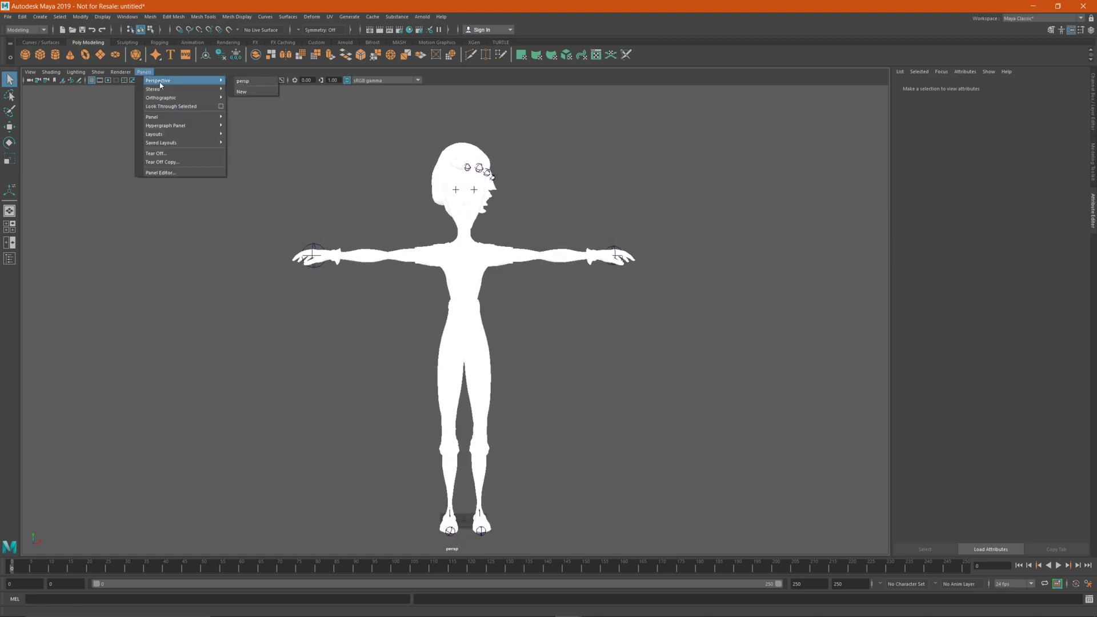
mouse_move(179, 119)
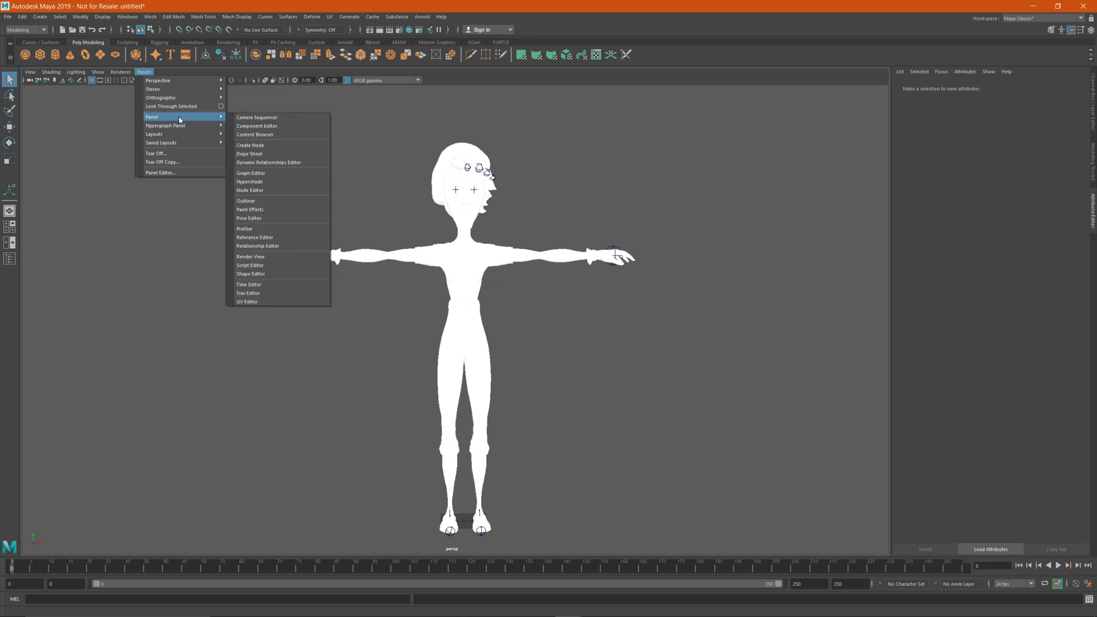
click(282, 203)
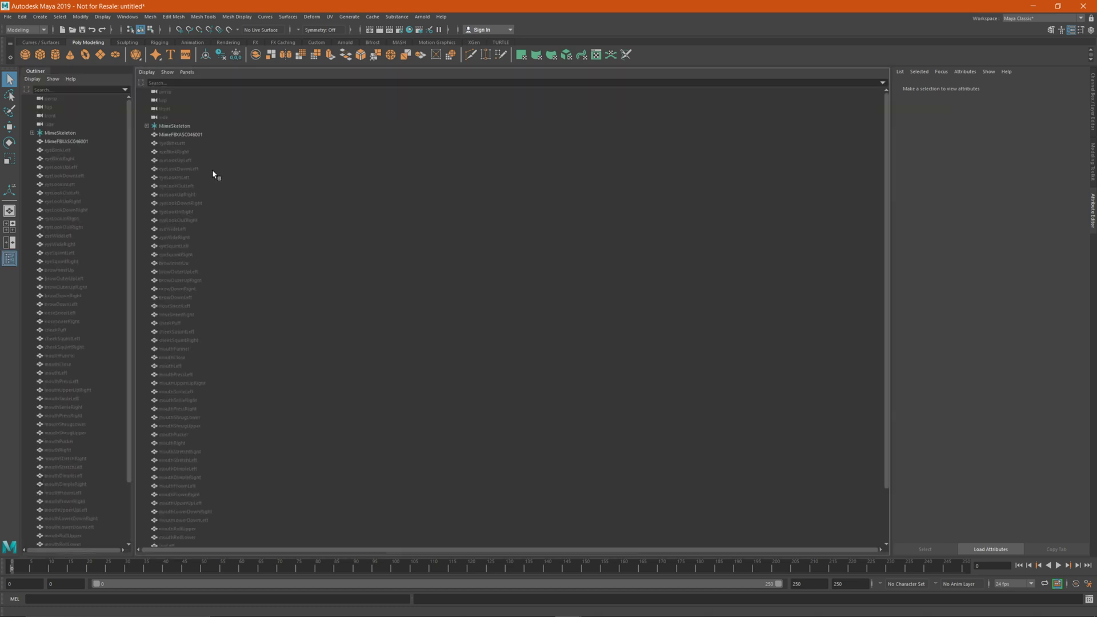
click(193, 76)
mouse_move(212, 84)
click(293, 84)
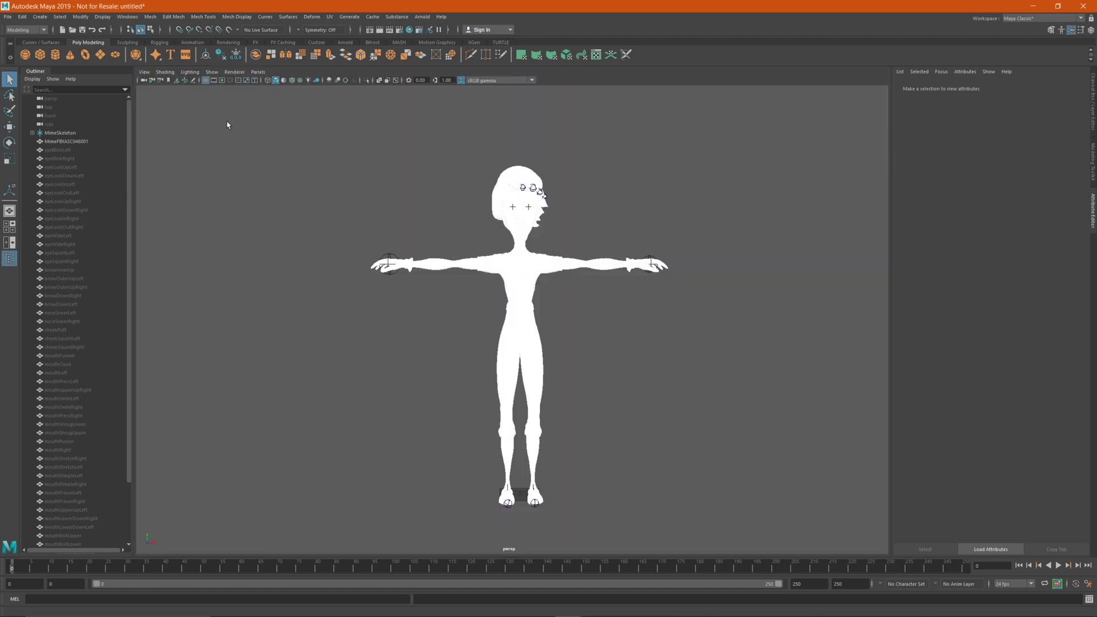
Select the face shape objects from eyeBlinkLeft down to tongueOut in the Outliner
click(72, 133)
scroll(86, 214, down, 3)
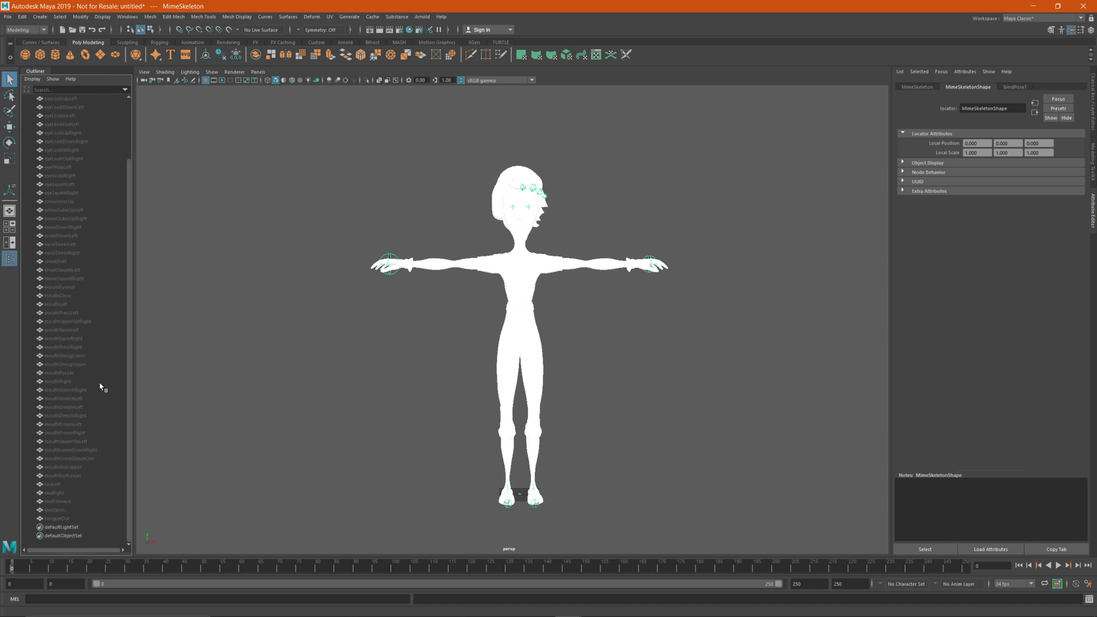
scroll(80, 354, up, 3)
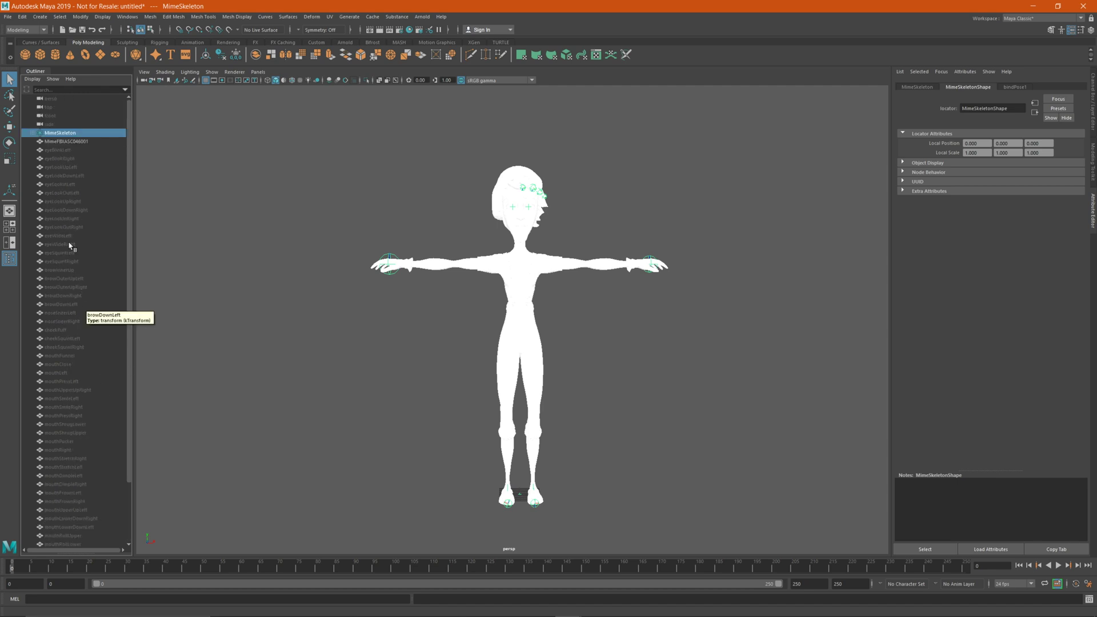
click(62, 149)
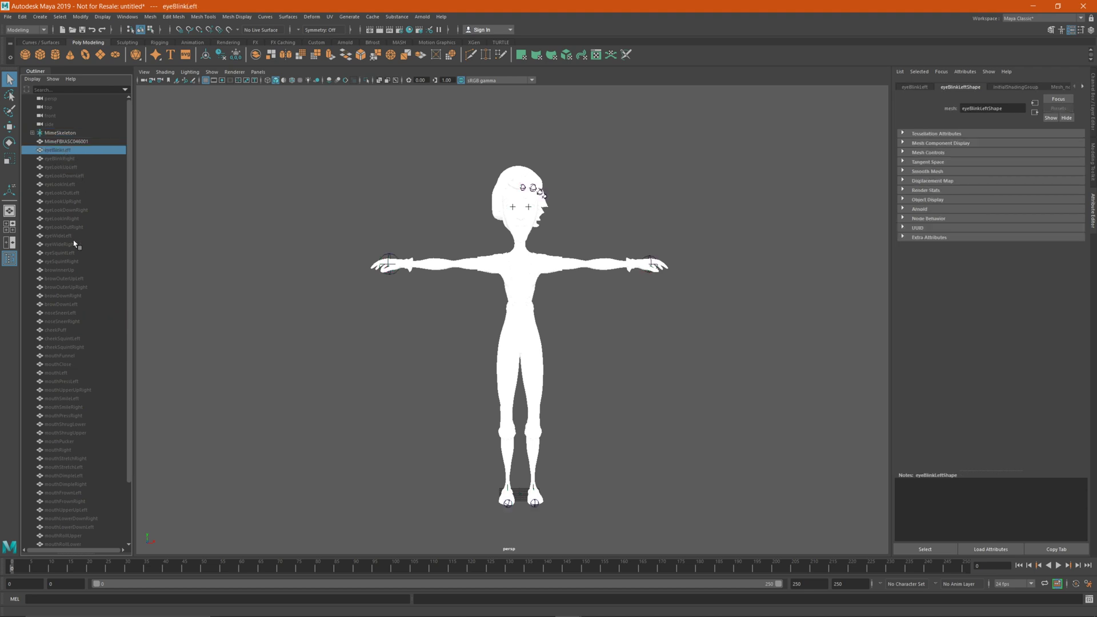
scroll(78, 251, down, 3)
shift+click(62, 519)
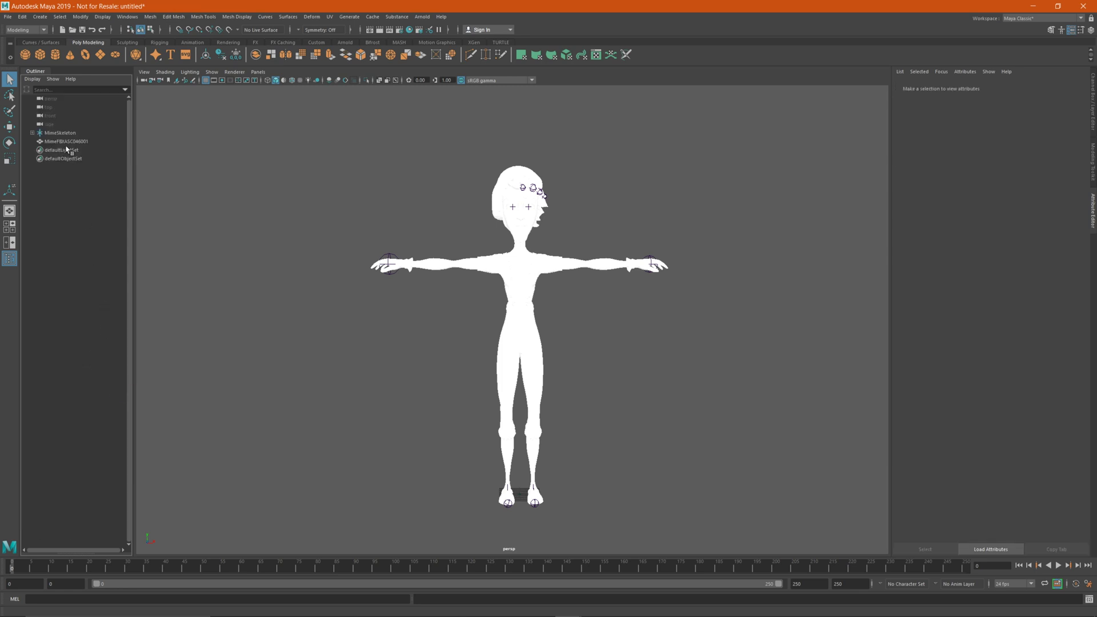
Delete the MimeSkeleton joint hierarchy, leaving the MimeFBXASC046001 mesh
click(68, 135)
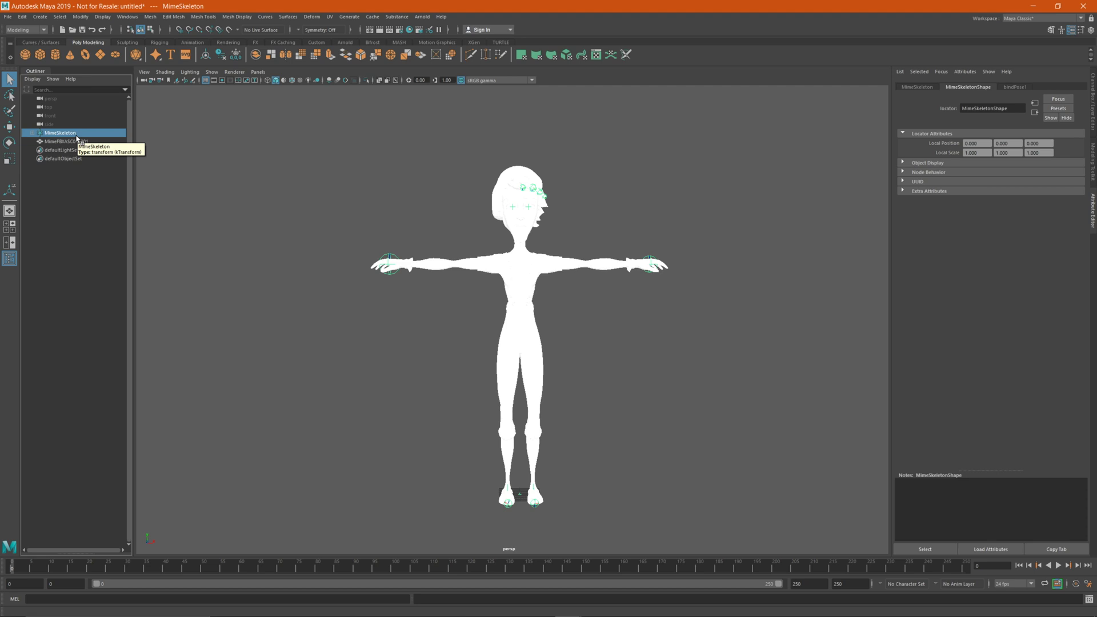
key(Delete)
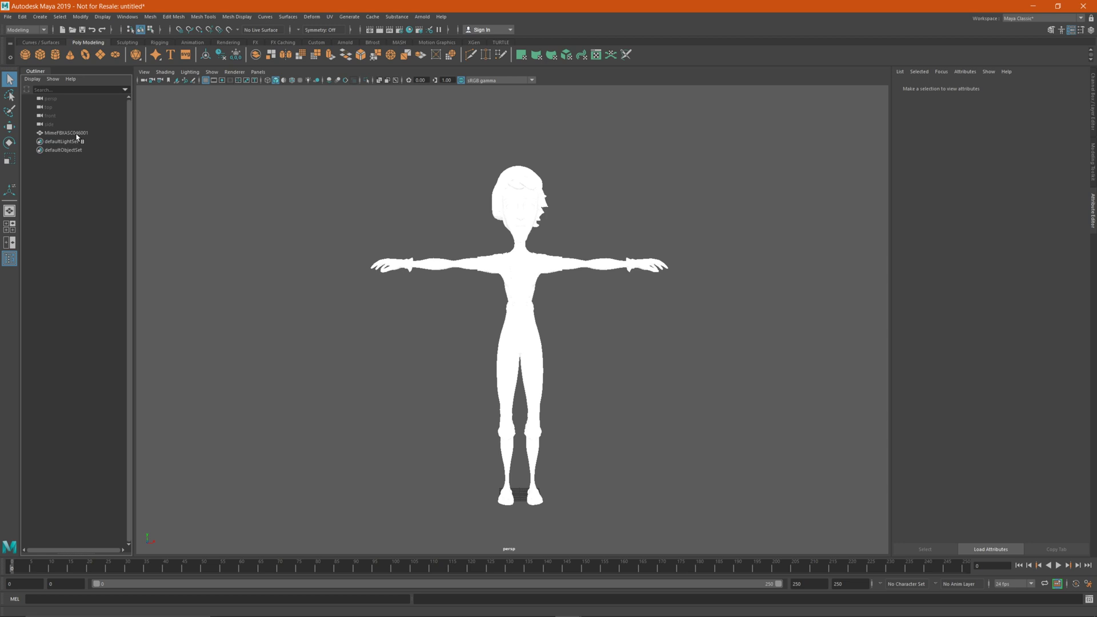
click(67, 133)
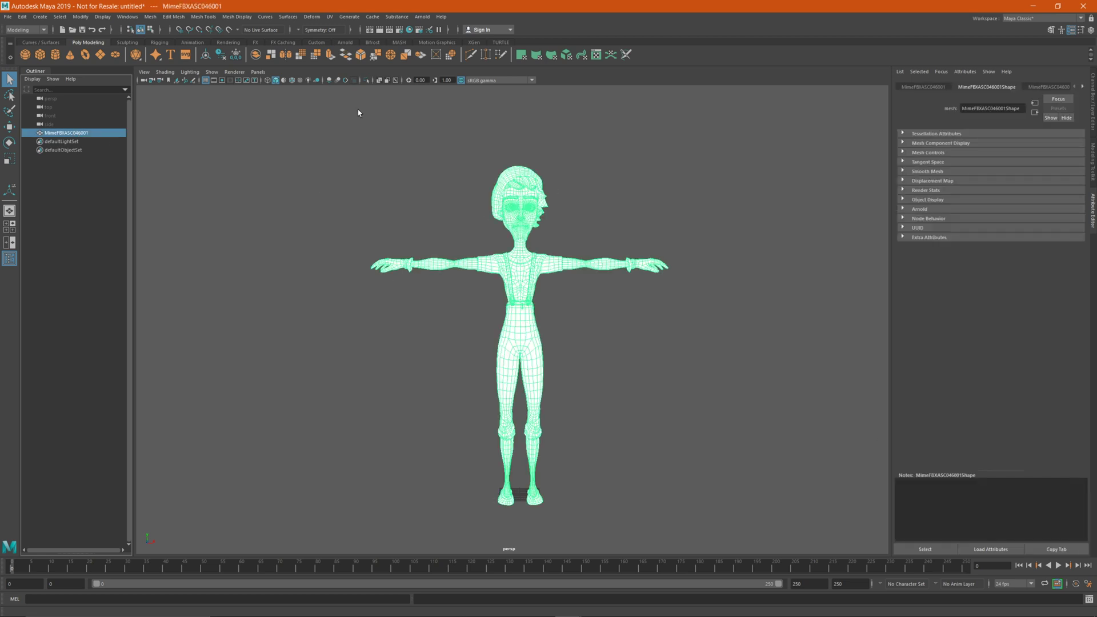
Clear the mesh selection and bring up the Rendering Editors menu
click(284, 170)
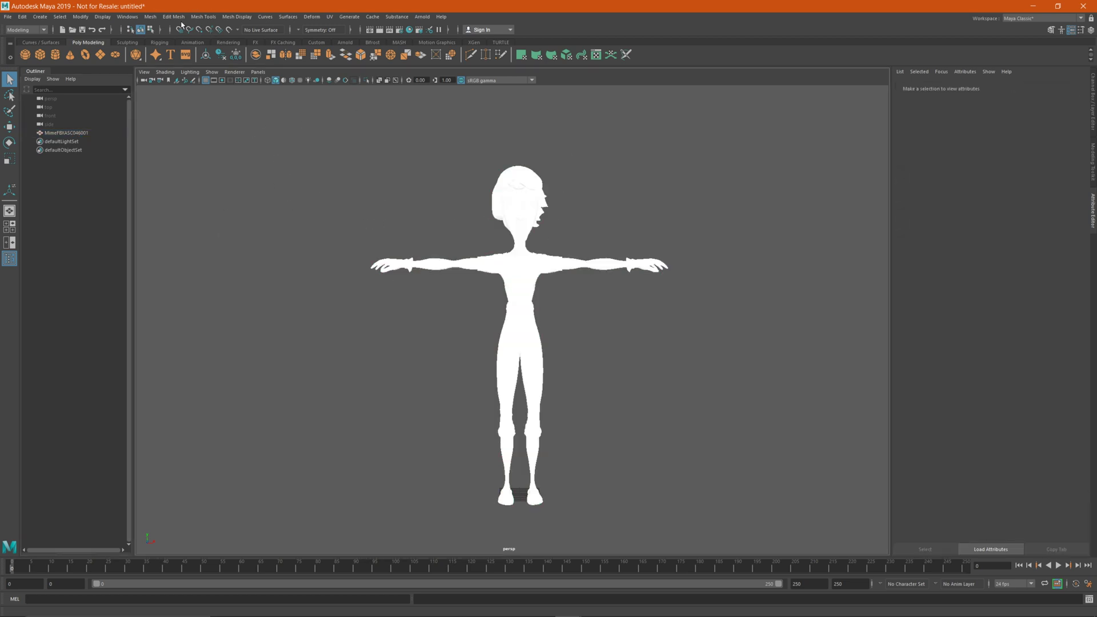
click(133, 19)
mouse_move(177, 73)
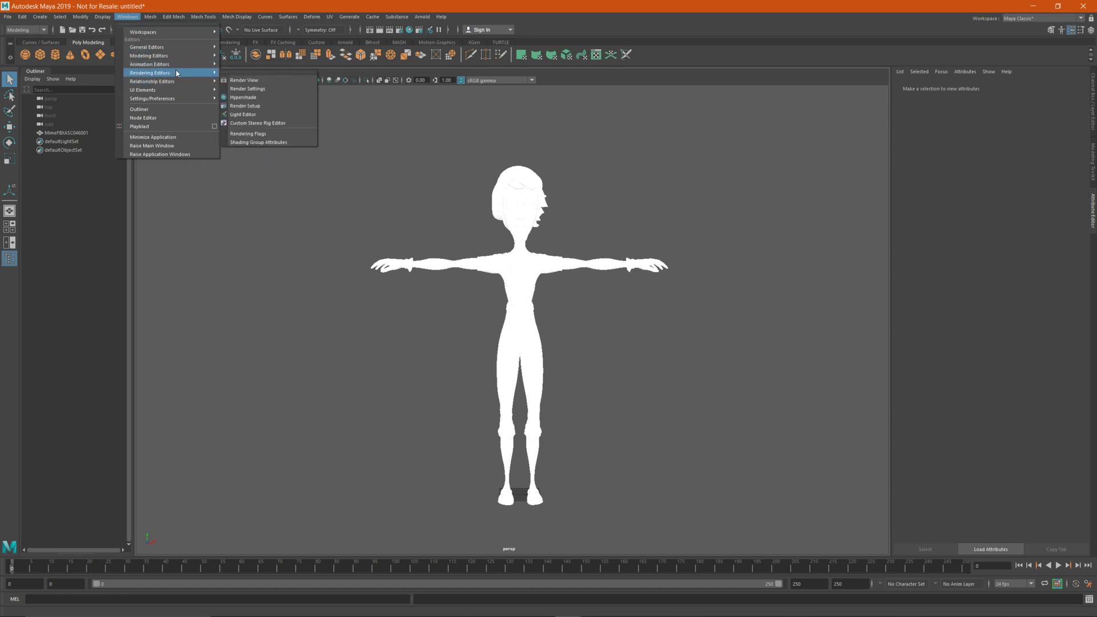
In Hypershade, set Reflectivity to 0 on the Eyes_M, Hair_M and Mime_M materials
click(255, 100)
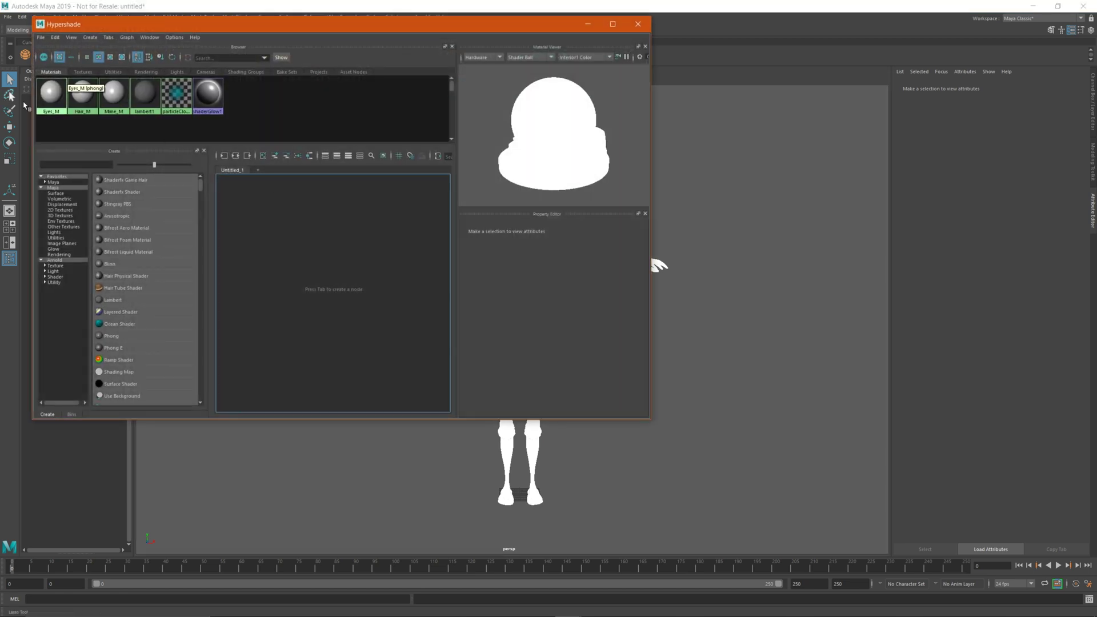
click(52, 103)
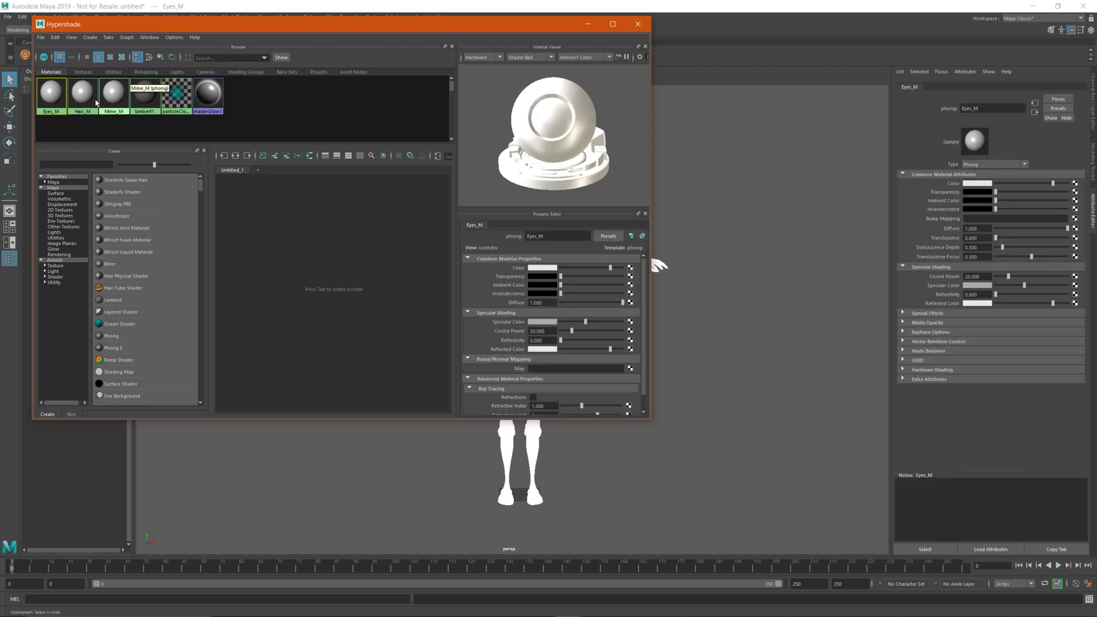
key(Right)
key(Right)
drag(622, 340, 557, 340)
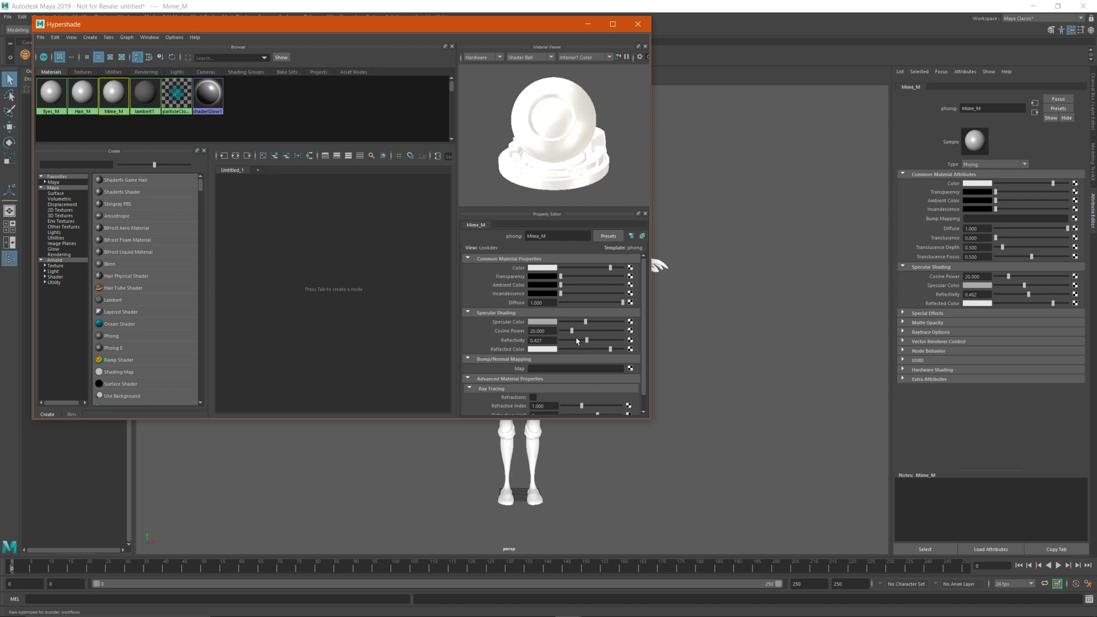
Close Hypershade and bring up the File > Import browser
click(638, 24)
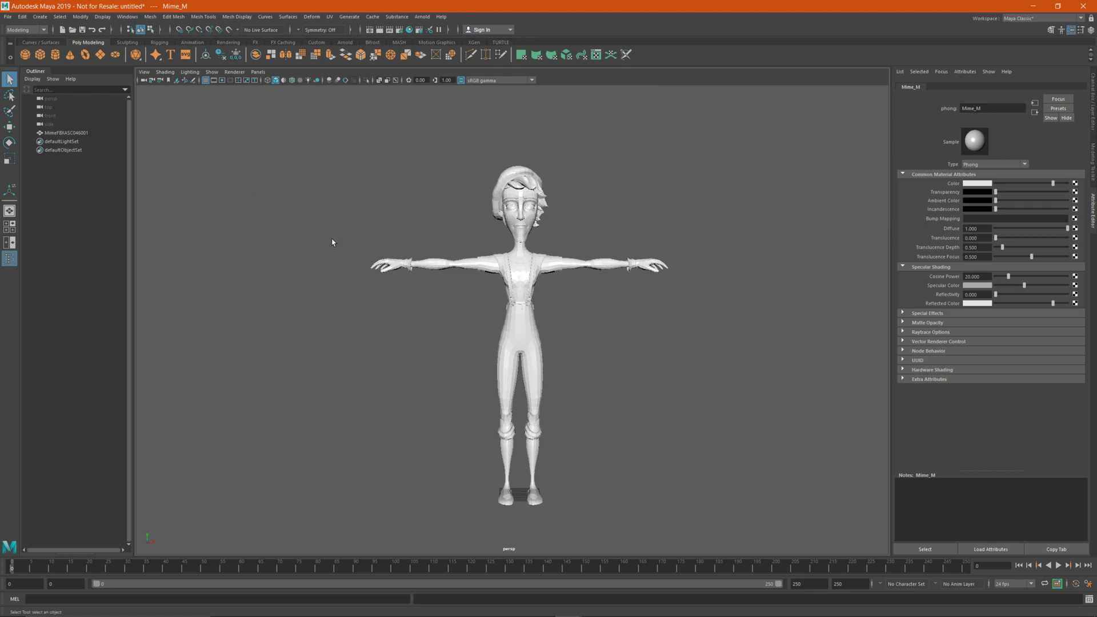
click(8, 16)
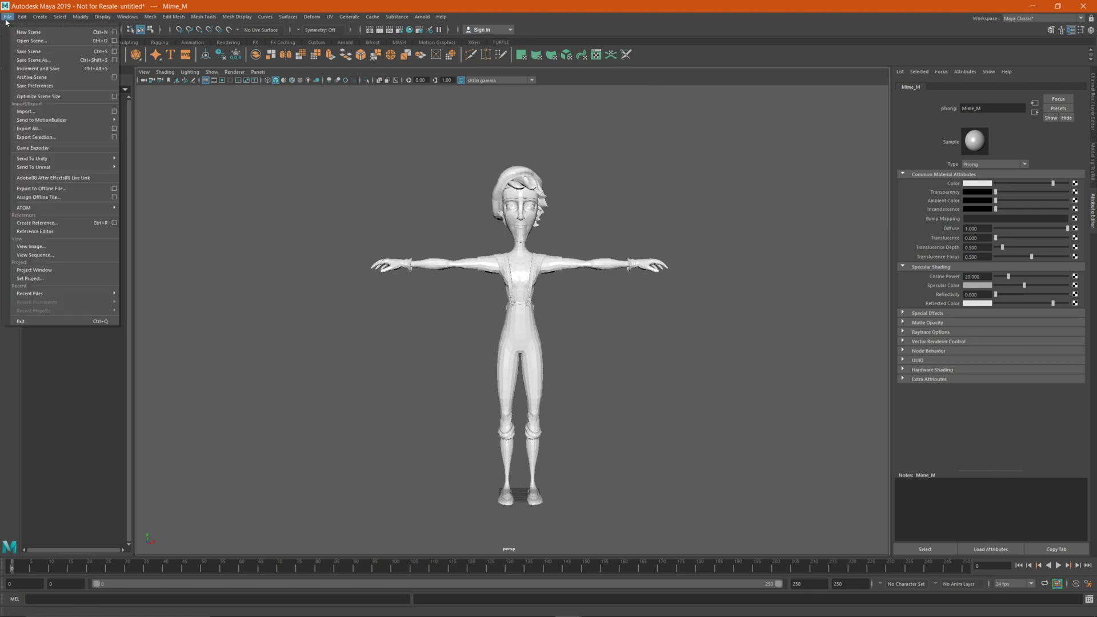
click(57, 111)
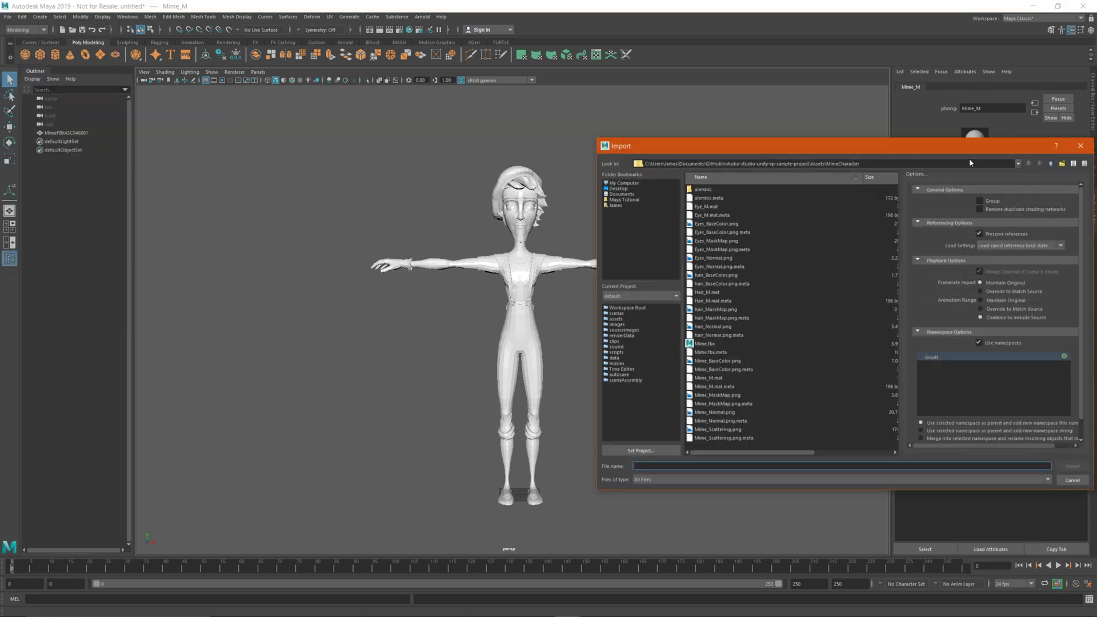
Import Cinemotion-Dancing #6.fbx from the Assets/MotionLibrary folder
click(1051, 164)
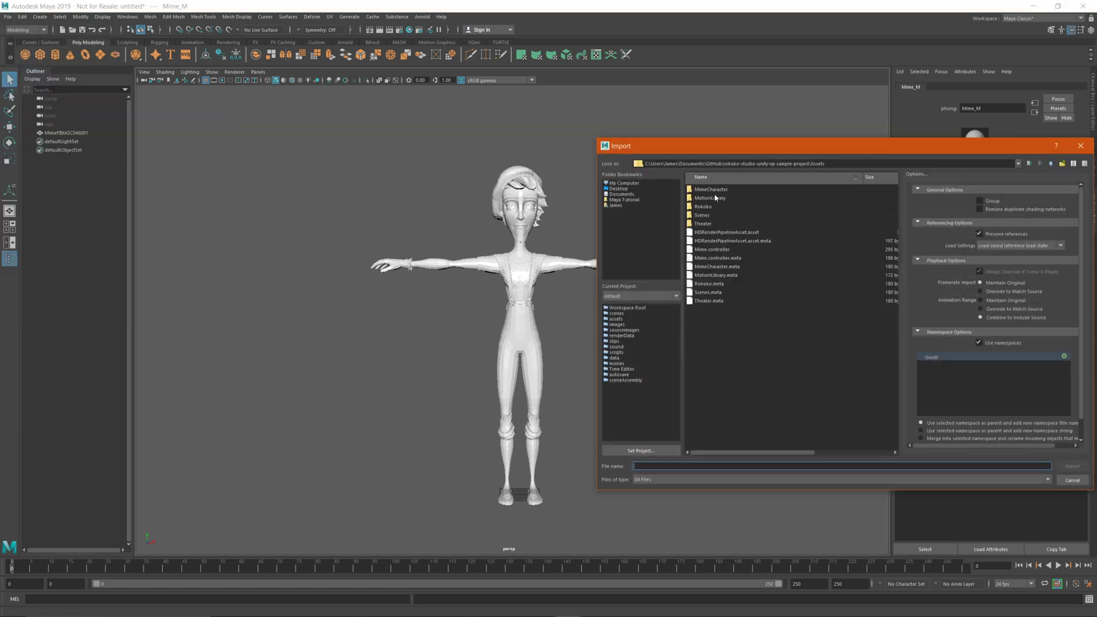
double_click(712, 198)
click(725, 189)
drag(743, 146, 697, 145)
click(1025, 466)
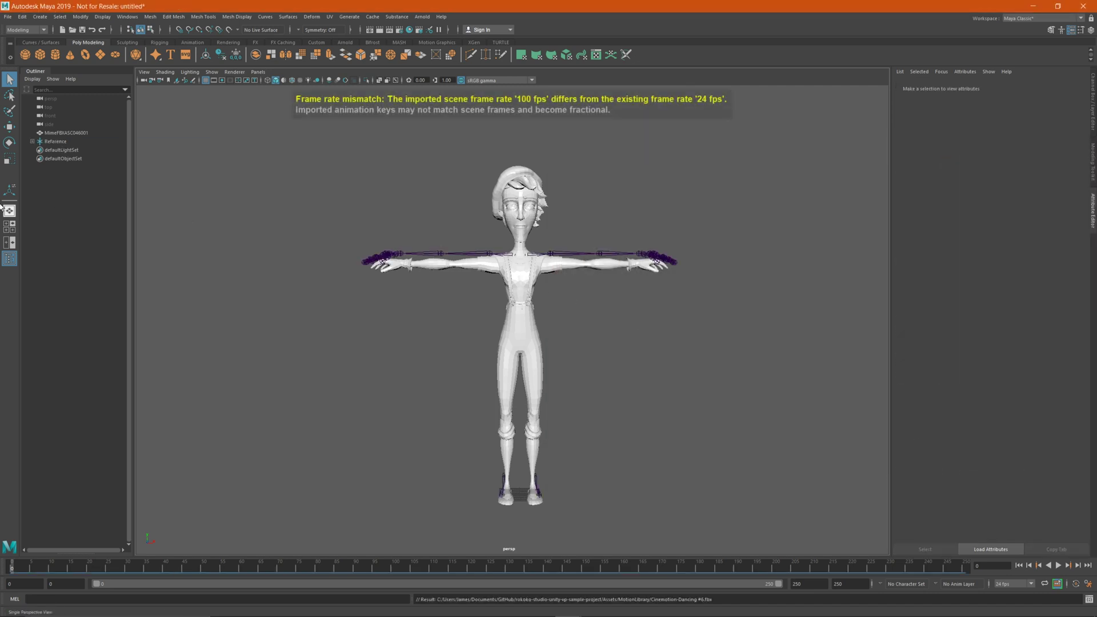
Select the imported Reference skeleton in the Outliner and inspect its Hips hierarchy
click(52, 142)
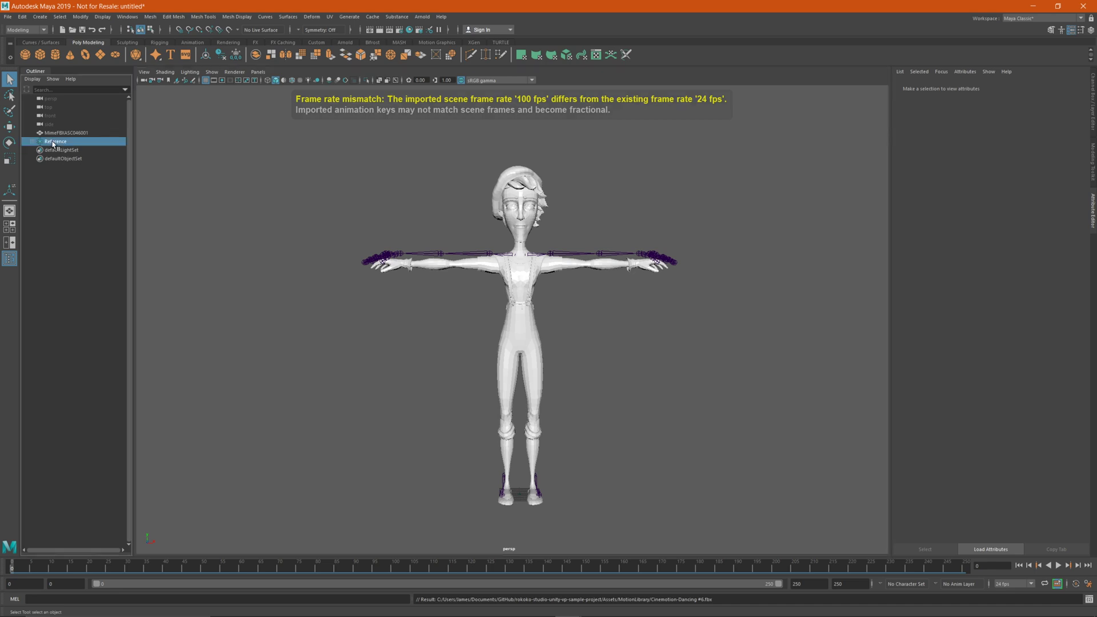
click(33, 142)
click(39, 150)
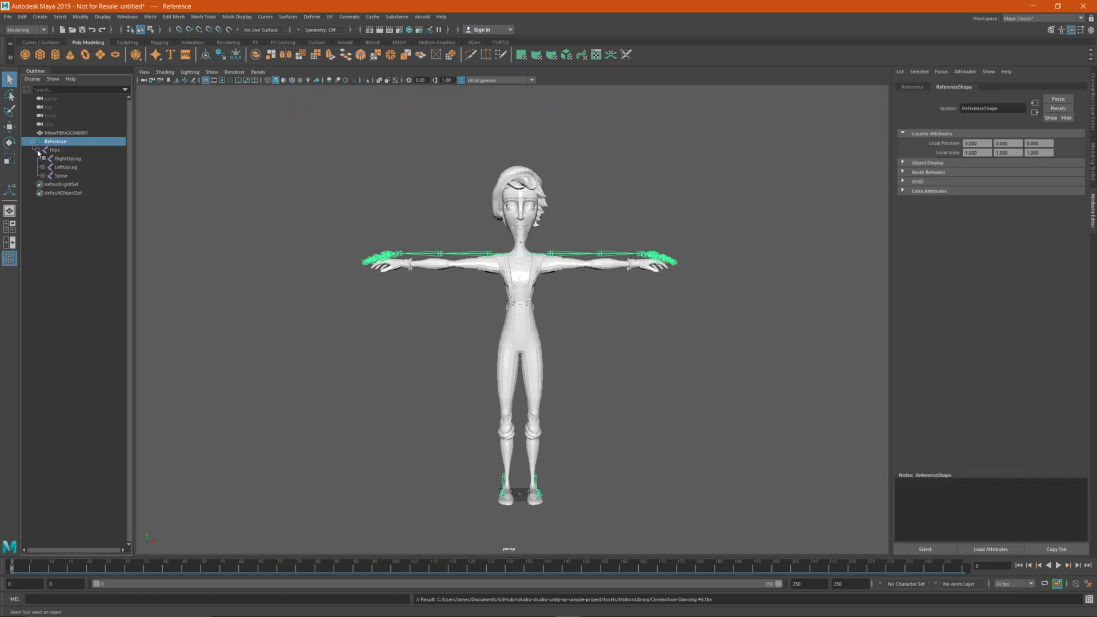
click(33, 143)
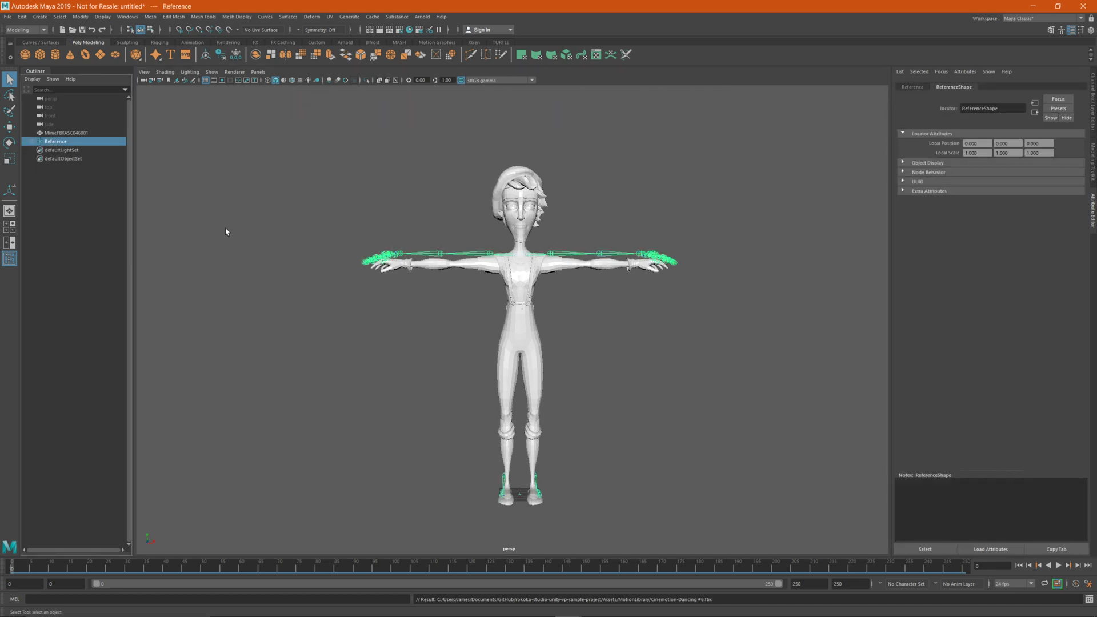
Move the skeleton left beside the mime mesh and play the dance to frame 64
key(w)
drag(551, 494, 269, 455)
scroll(298, 411, down, 2)
middle_drag(299, 412, 433, 392)
click(317, 407)
scroll(451, 395, up, 2)
scroll(467, 396, down, 1)
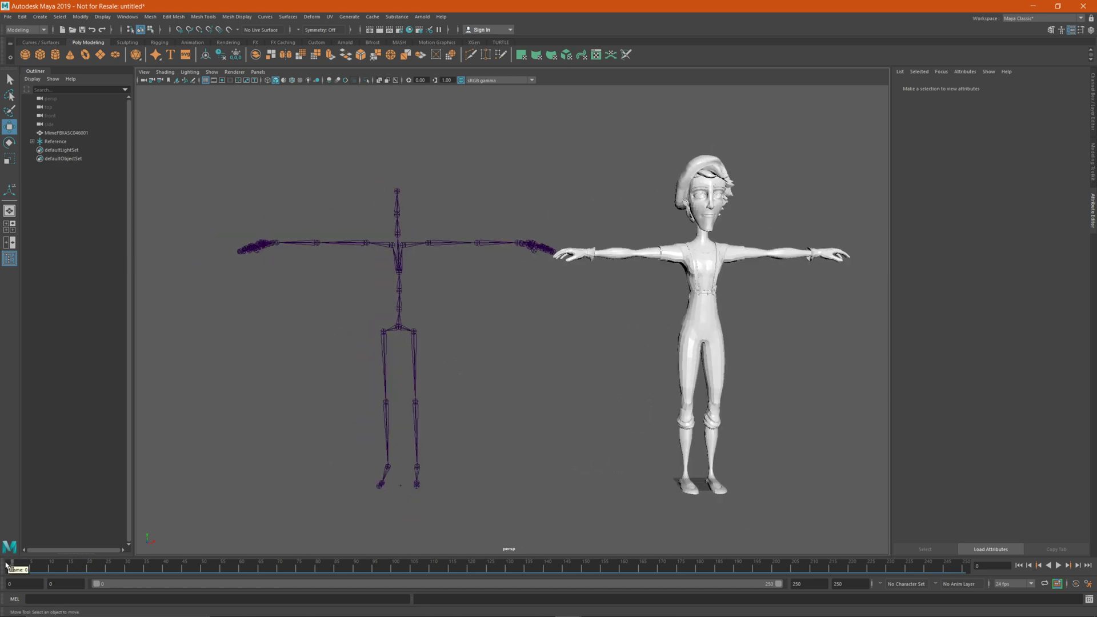
key(alt+v)
mouse_move(33, 567)
mouse_down()
mouse_move(370, 561)
mouse_move(12, 553)
mouse_up()
Open the HumanIK window and create a new character definition
click(128, 17)
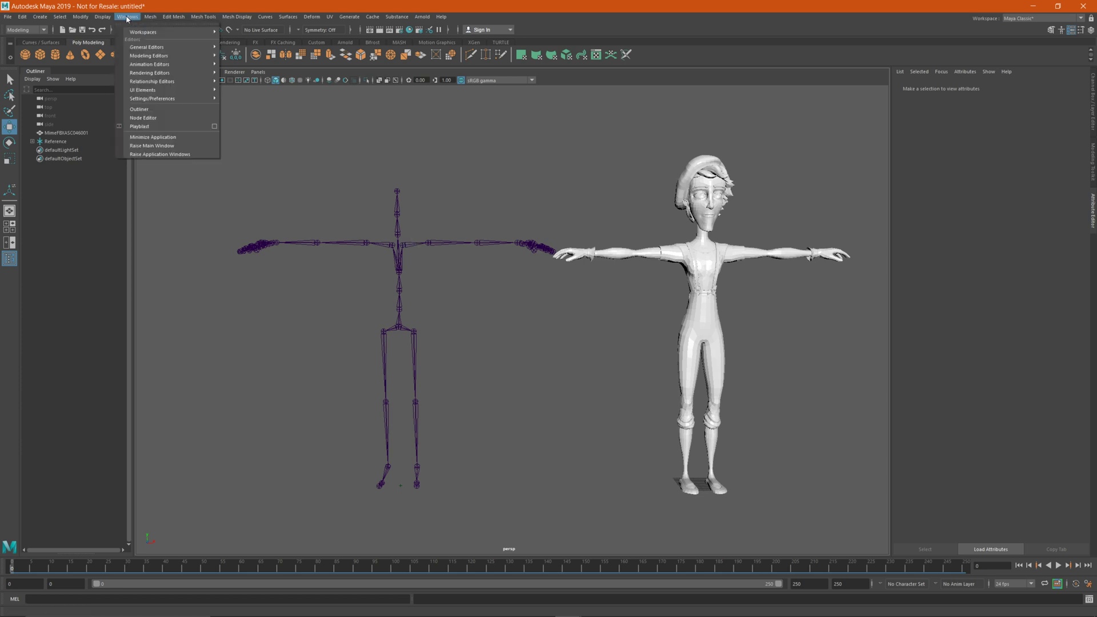
mouse_move(159, 65)
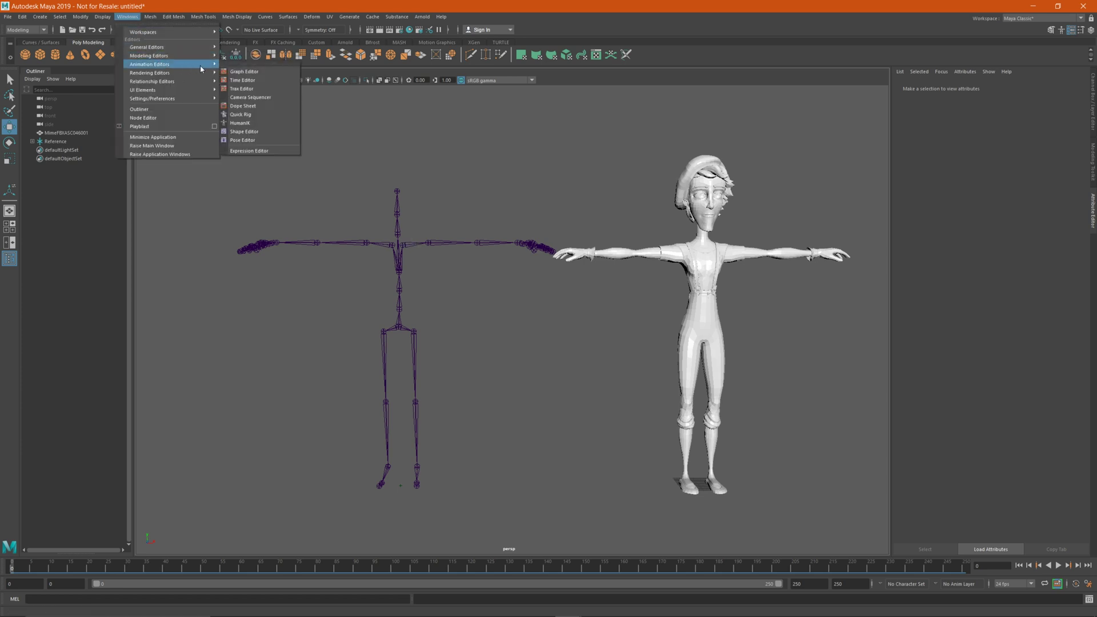
click(251, 124)
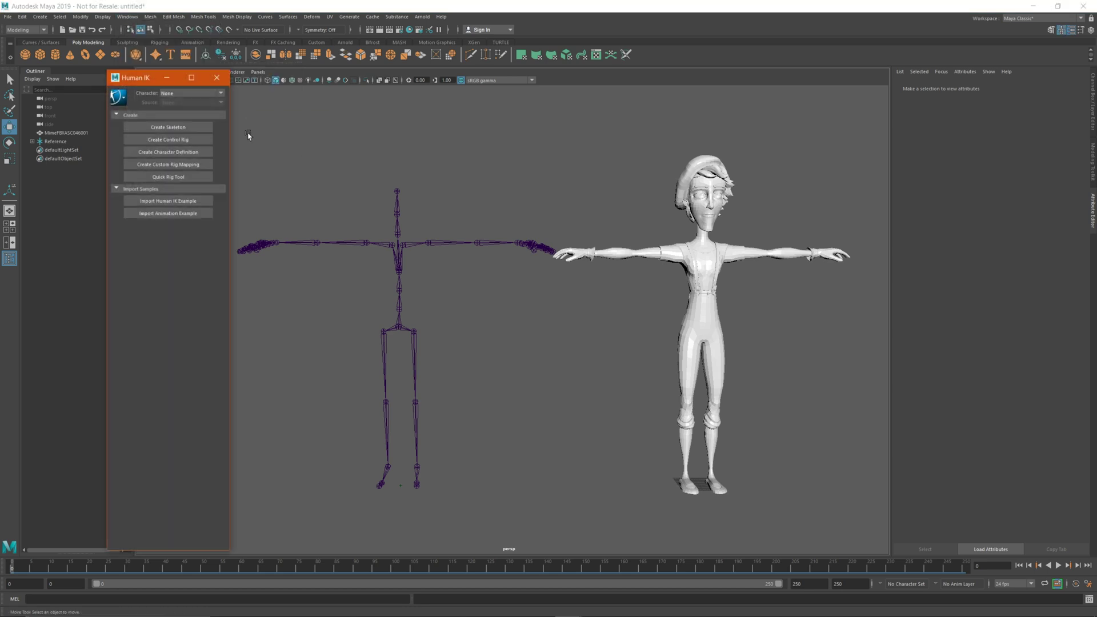
click(197, 153)
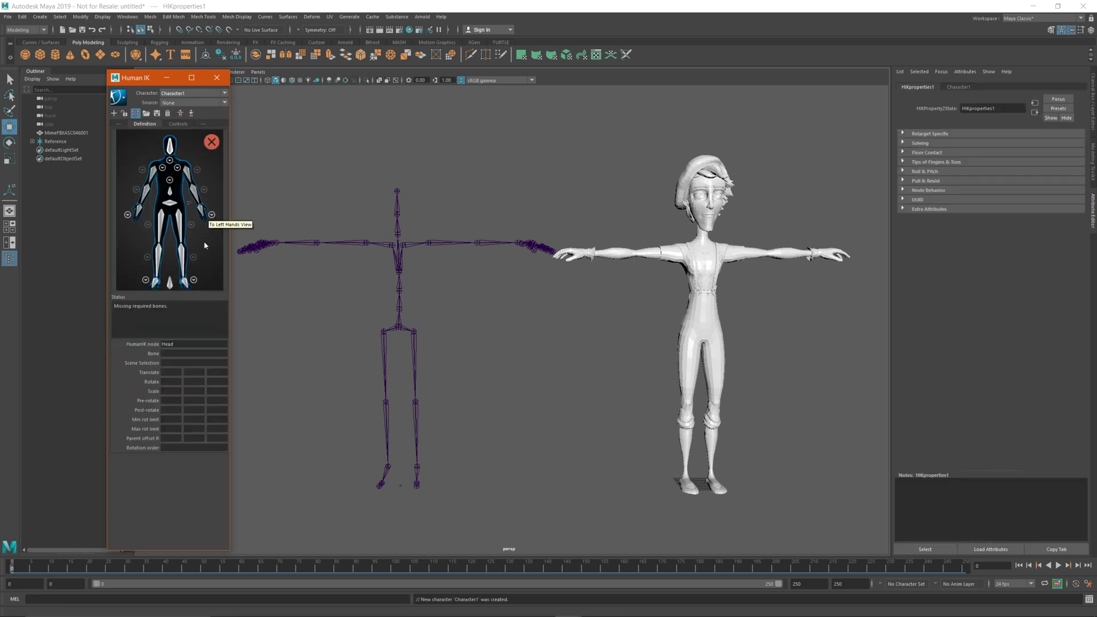
Assign the LeftToeBase joint to Character1's left toe base slot via the left foot view
scroll(366, 269, up, 3)
alt+middle_drag(375, 269, 565, 245)
scroll(563, 255, down, 2)
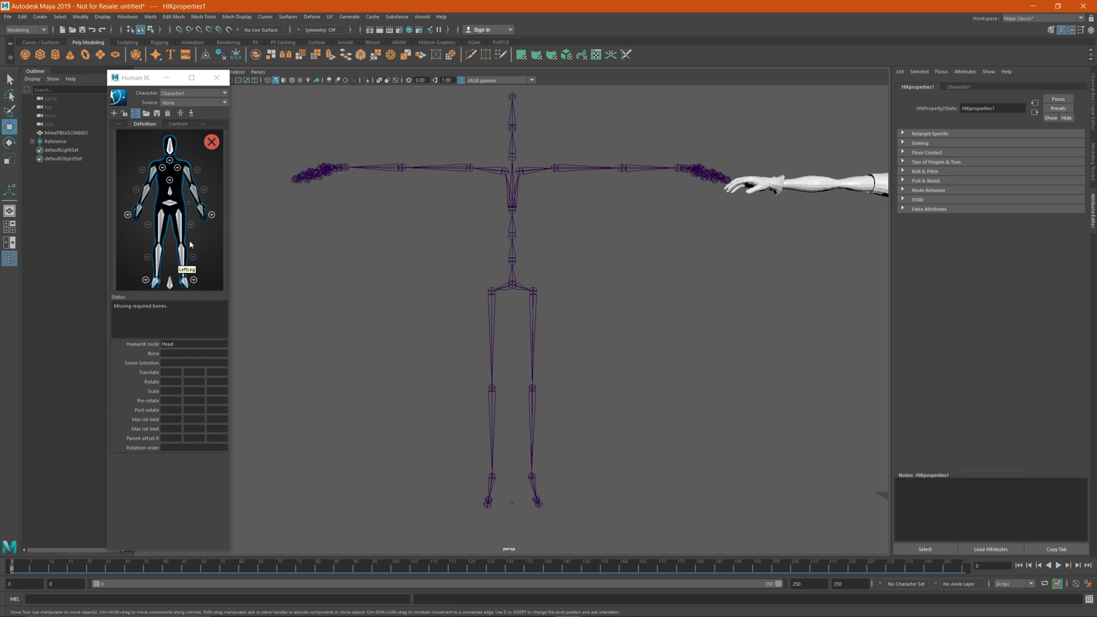
mouse_move(594, 445)
alt+mouse_down()
mouse_move(536, 448)
mouse_move(561, 421)
mouse_move(549, 409)
mouse_move(573, 404)
mouse_move(583, 449)
alt+mouse_up()
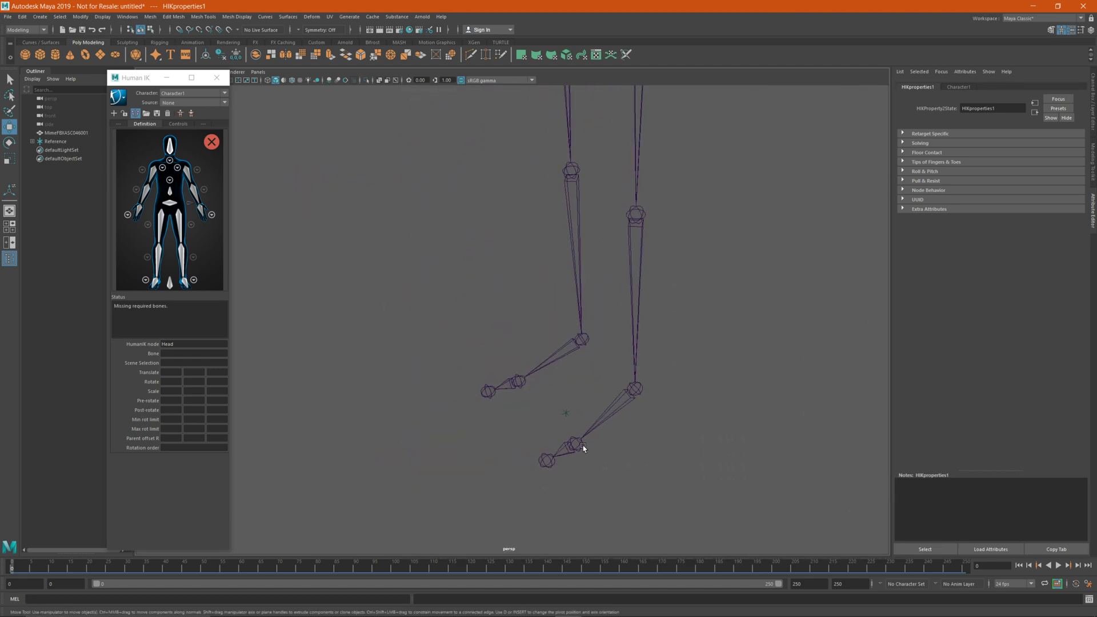
click(575, 444)
alt+drag(642, 409, 577, 408)
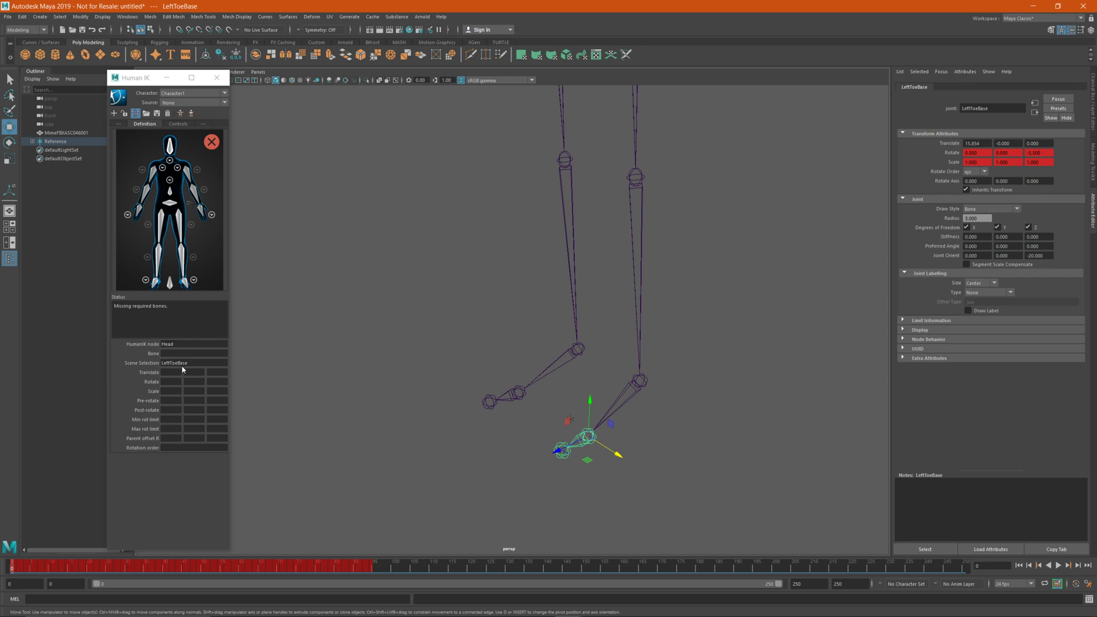
click(194, 280)
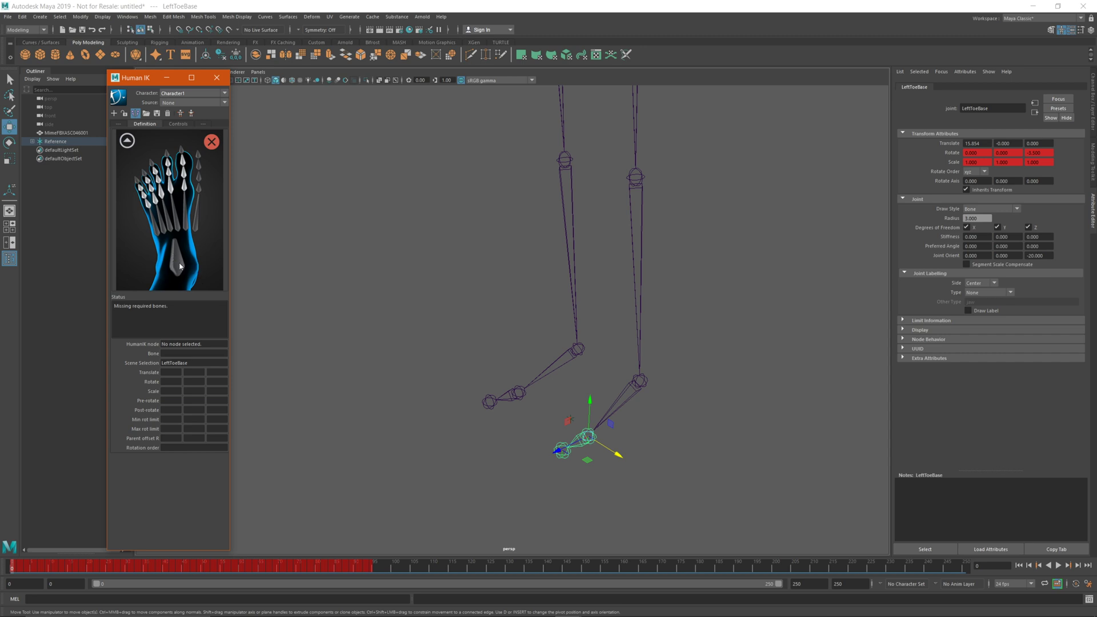
right_click(178, 263)
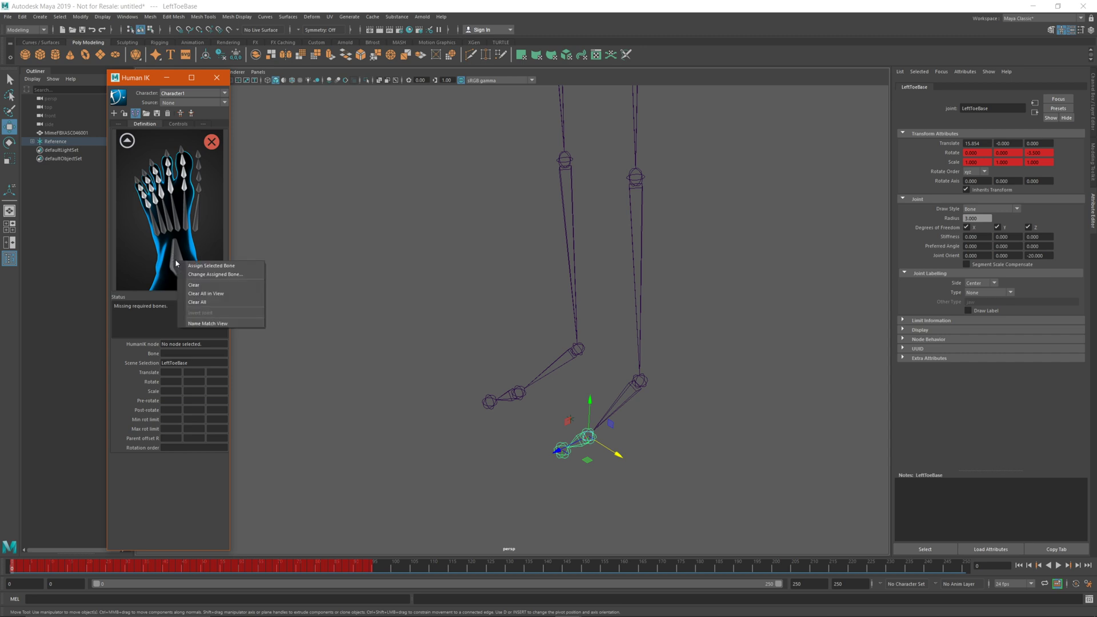
click(193, 267)
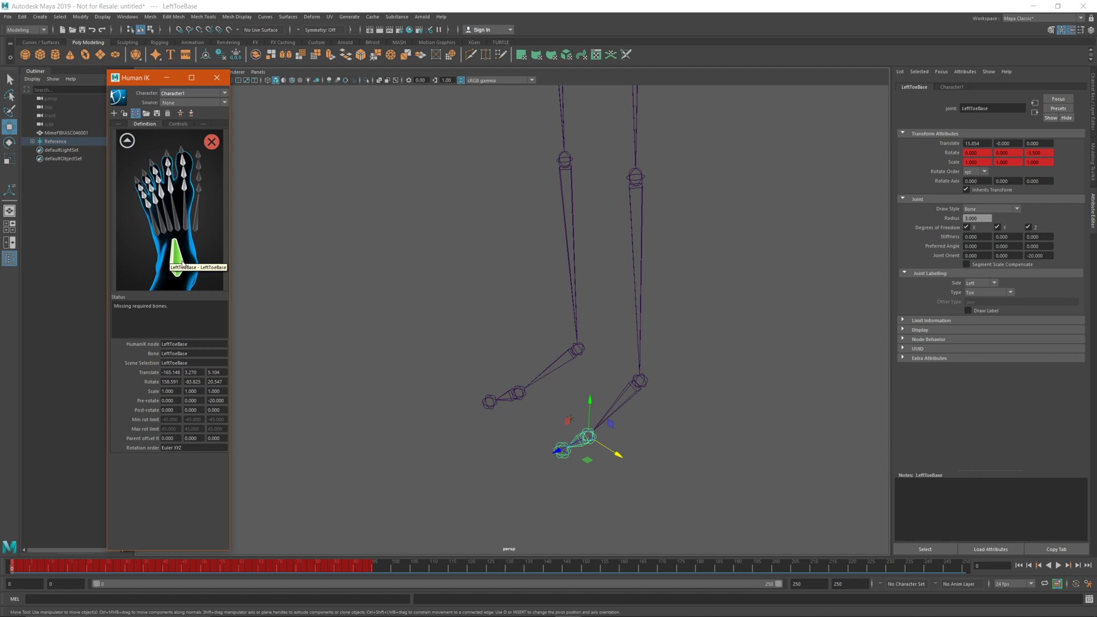
click(127, 141)
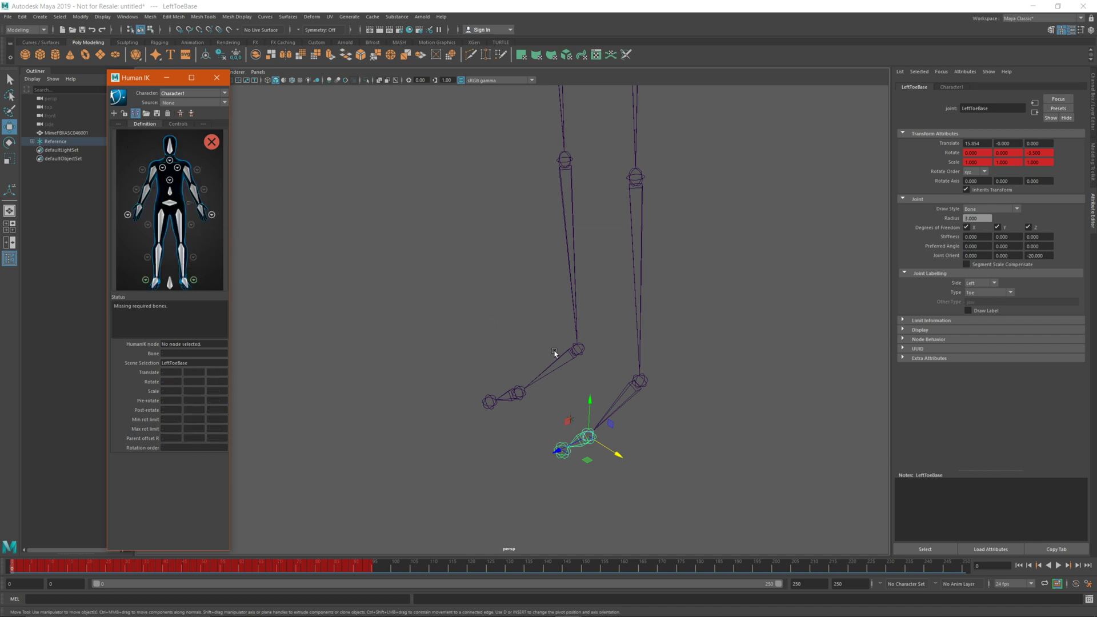
Map the LeftFoot and LeftLeg joints to the left foot and lower-leg slots
click(645, 382)
alt+drag(578, 343, 539, 331)
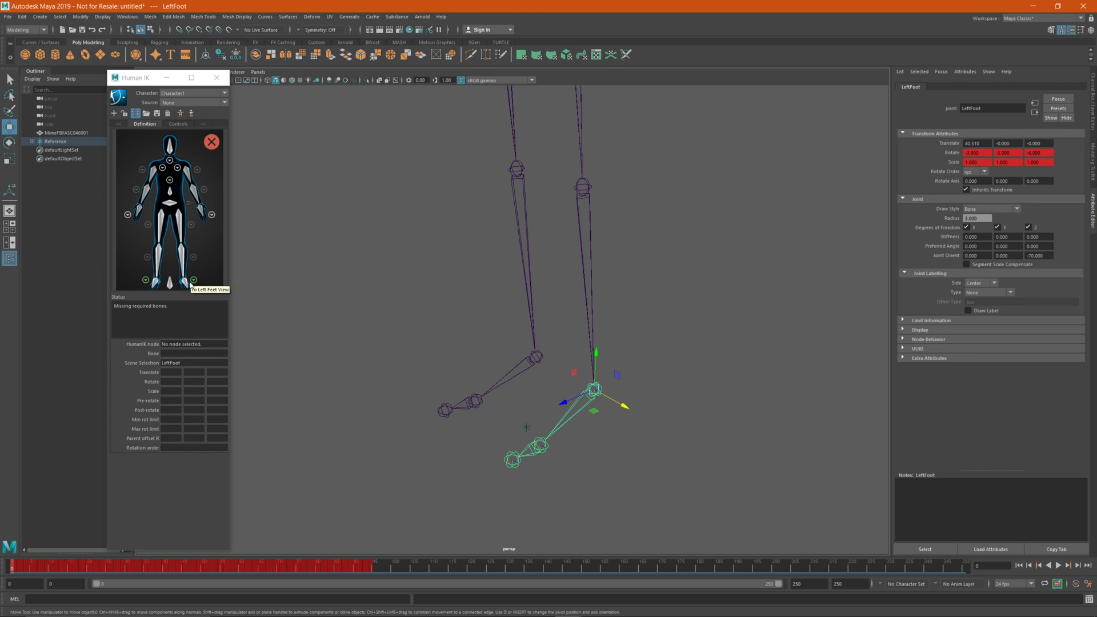
right_click(190, 286)
click(228, 291)
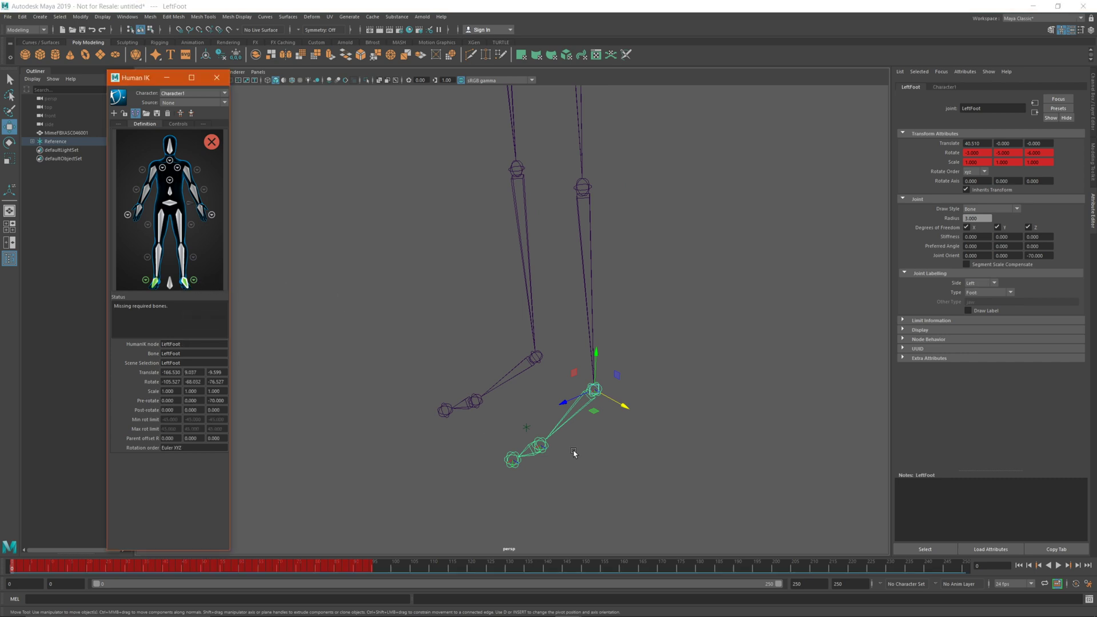
alt+drag(441, 347, 583, 335)
click(564, 302)
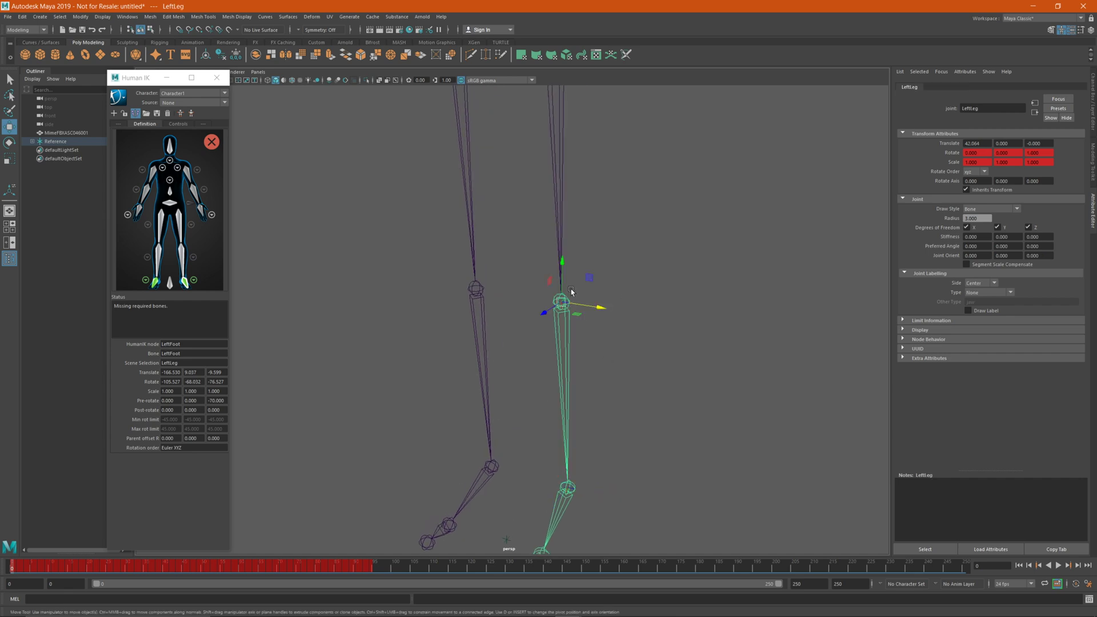
click(695, 391)
click(565, 303)
right_click(181, 256)
click(200, 263)
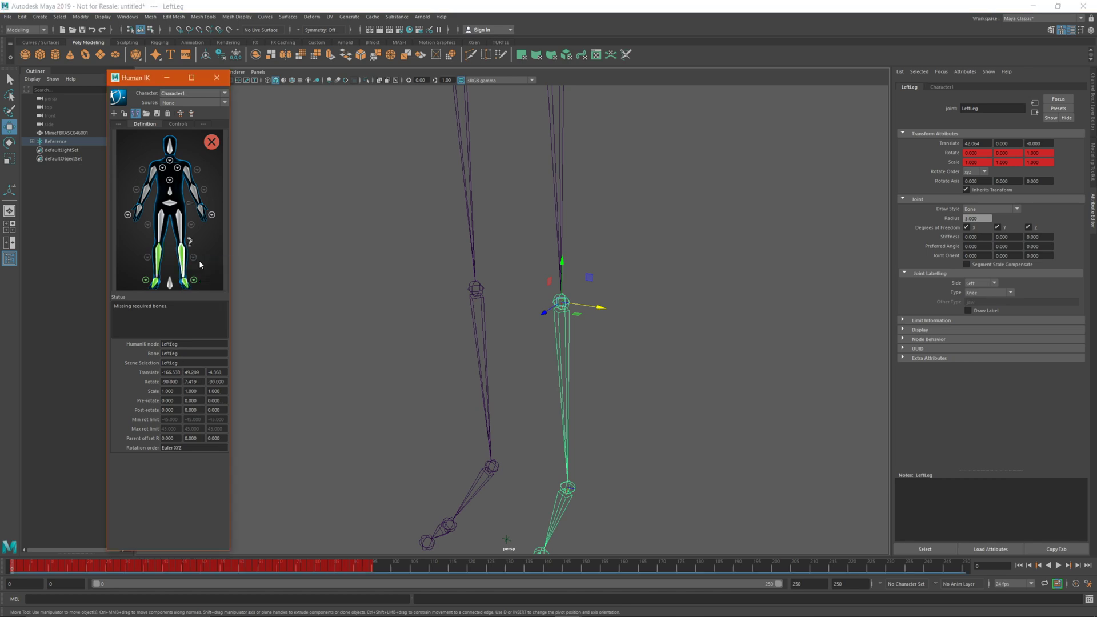
Map the LeftUpLeg thigh joint and a spine joint to their HumanIK slots
alt+middle_drag(486, 238, 492, 416)
click(559, 282)
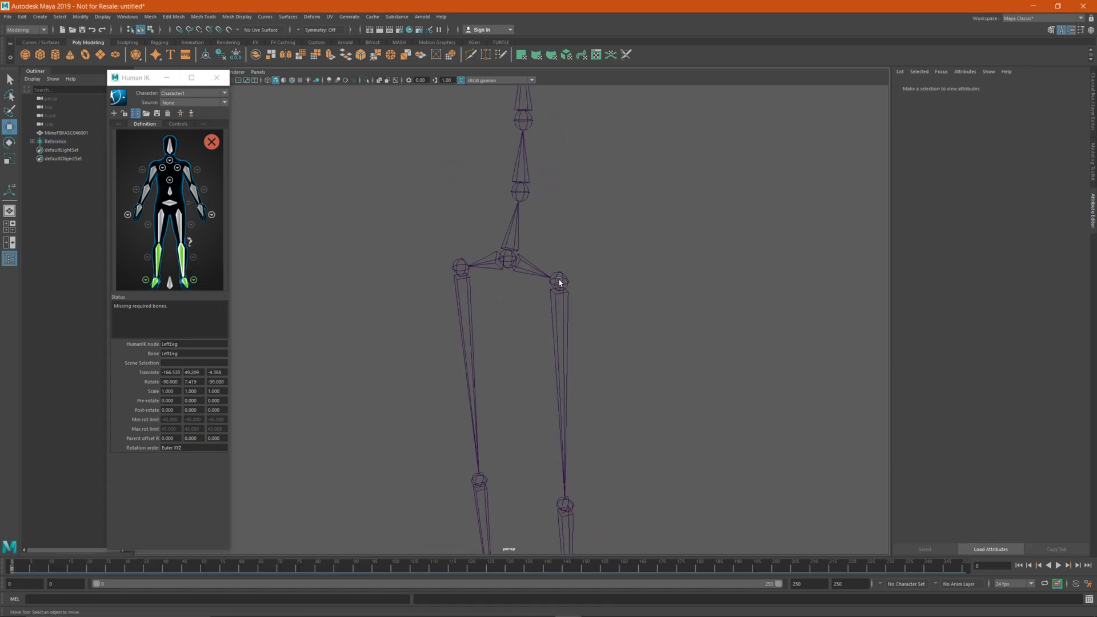
click(564, 281)
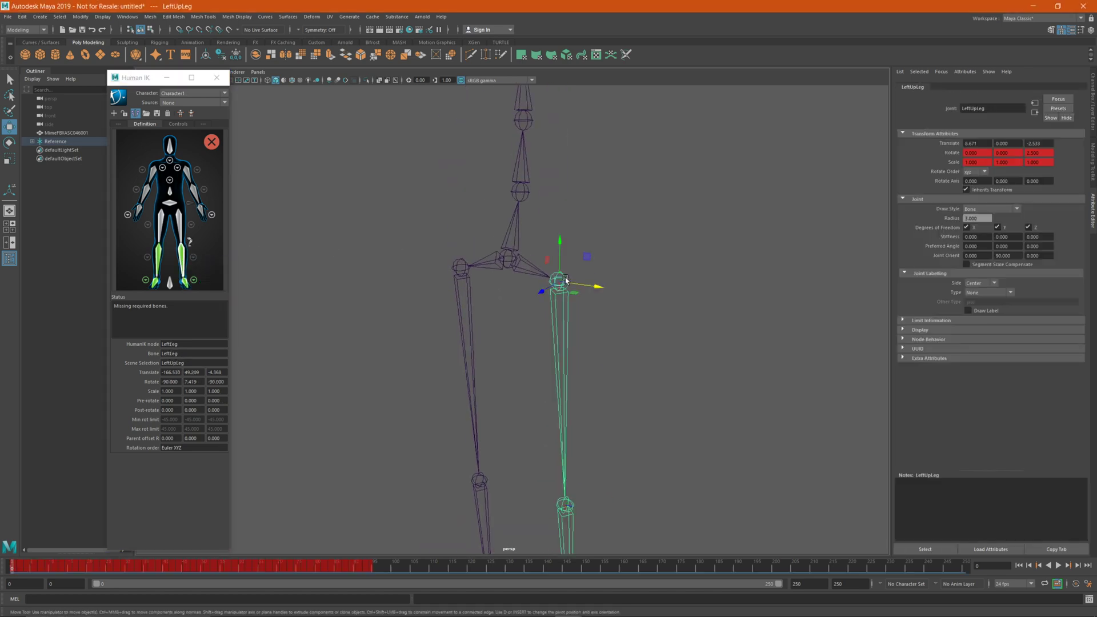
right_click(177, 217)
click(197, 224)
click(510, 262)
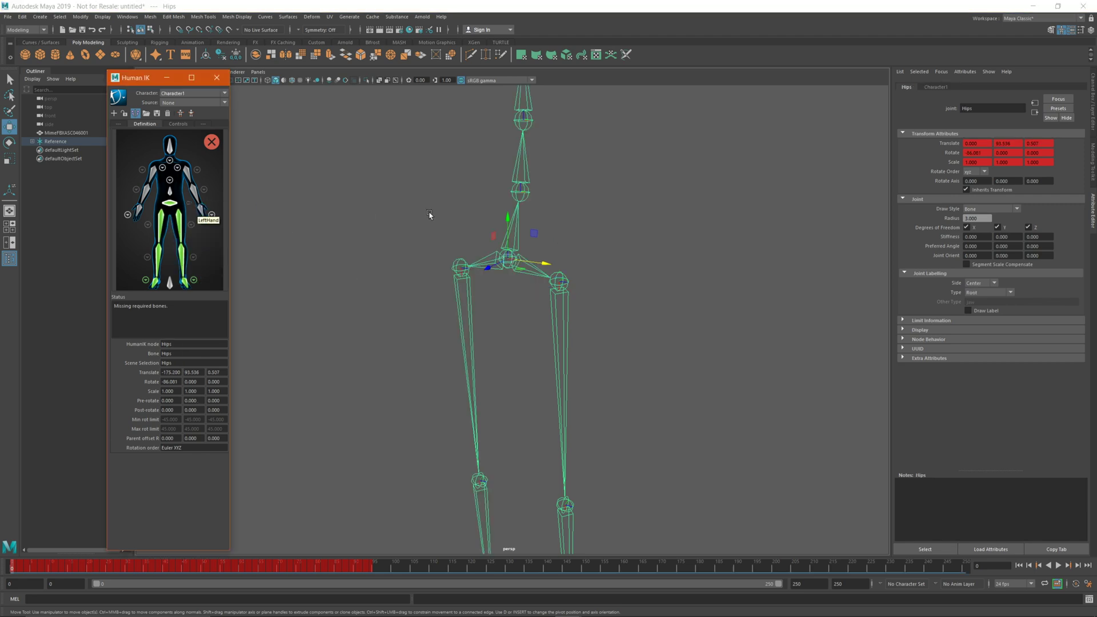
click(520, 193)
alt+middle_drag(588, 166, 556, 382)
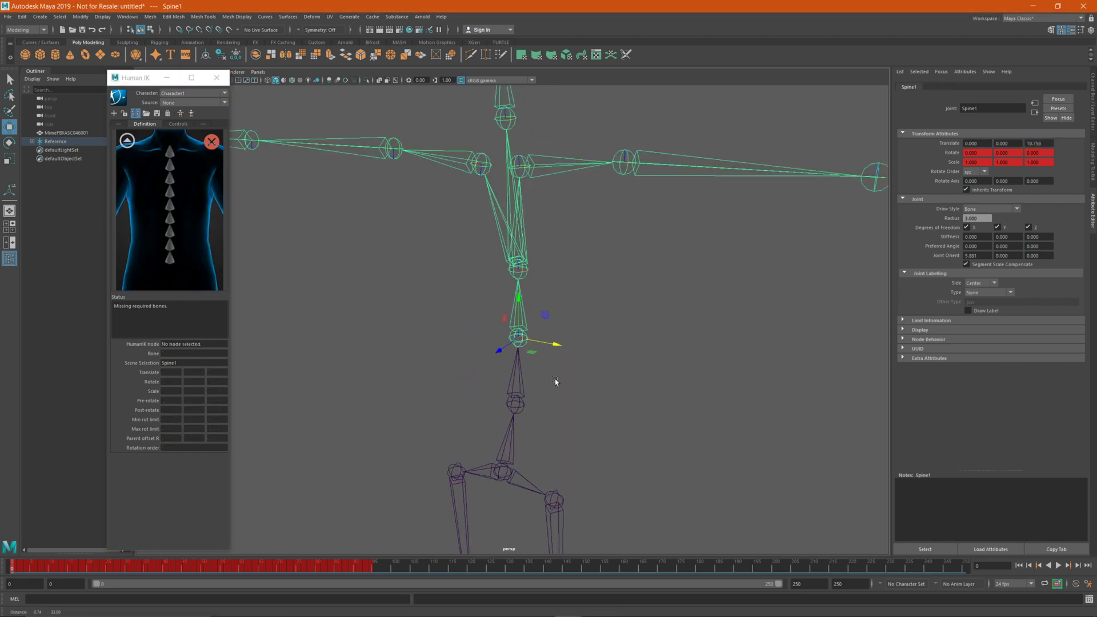
right_click(174, 246)
click(197, 251)
Map LeftShoulder, LeftForeArm, neck and Head joints, making the characterization valid
right_click(146, 213)
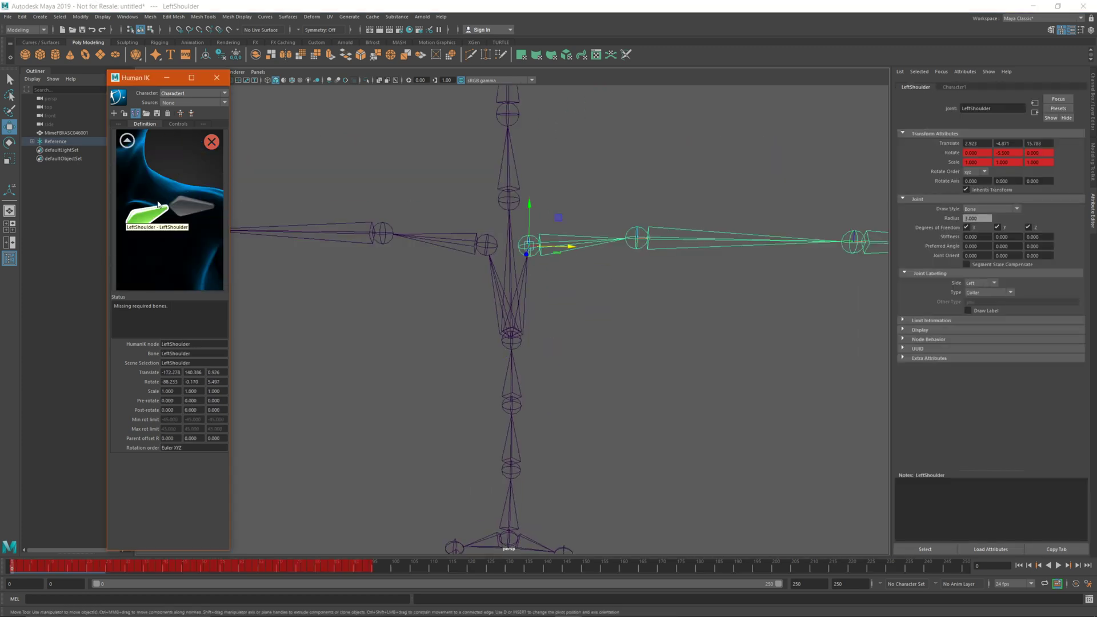
click(180, 219)
right_click(188, 174)
click(221, 179)
right_click(193, 195)
click(226, 199)
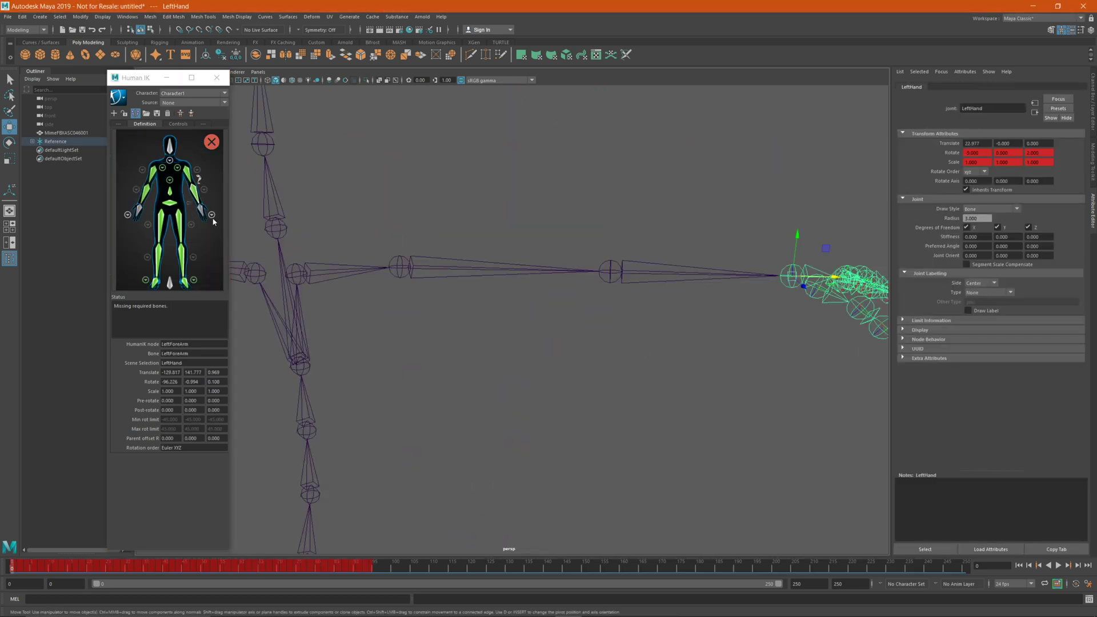
click(170, 162)
click(177, 277)
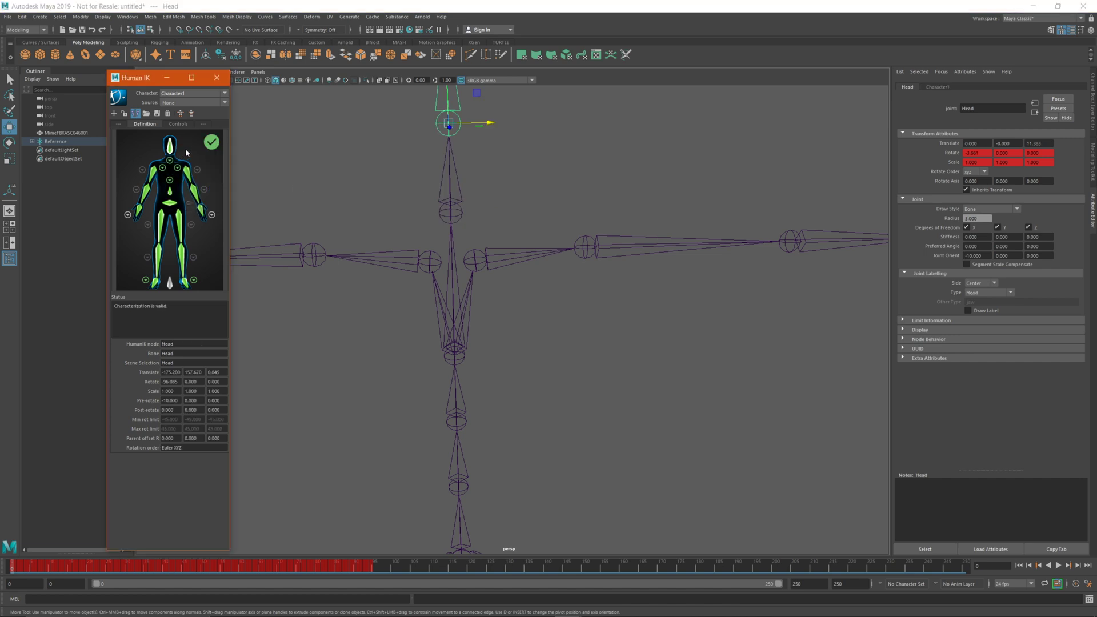
scroll(392, 237, down, 4)
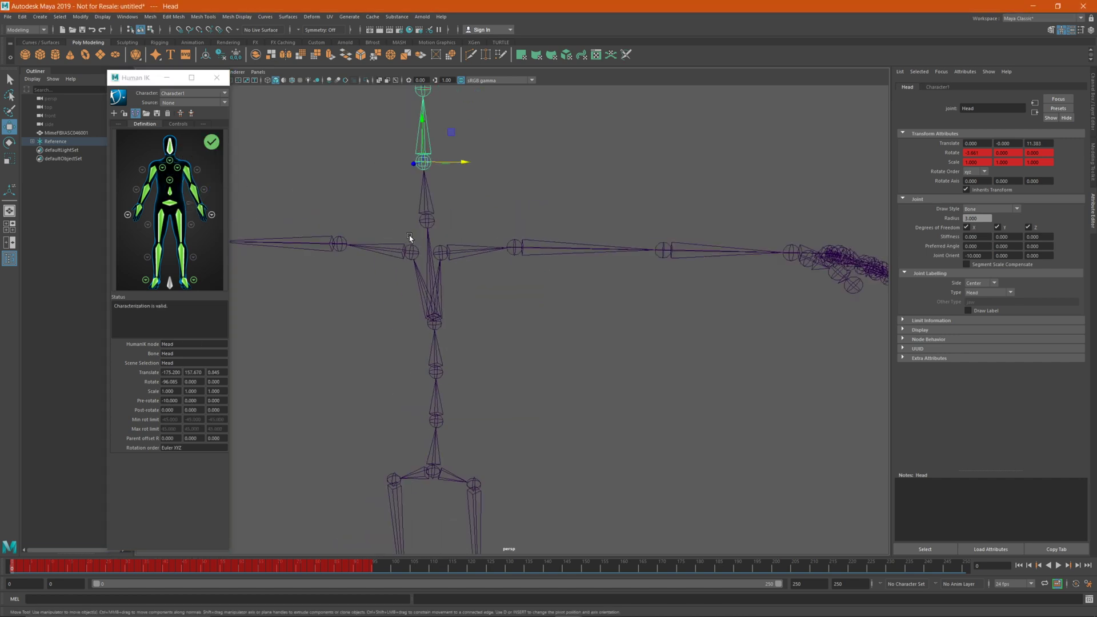
alt+middle_drag(393, 242, 375, 223)
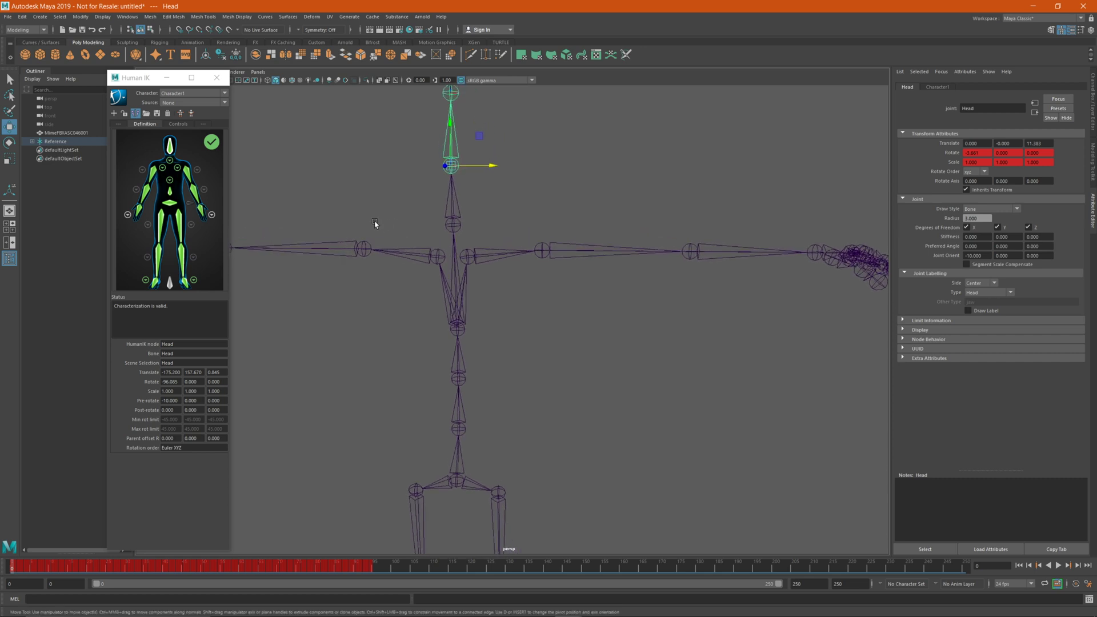
Close Human IK, clear the Head joint selection and select the mime mesh
click(225, 83)
scroll(310, 184, down, 5)
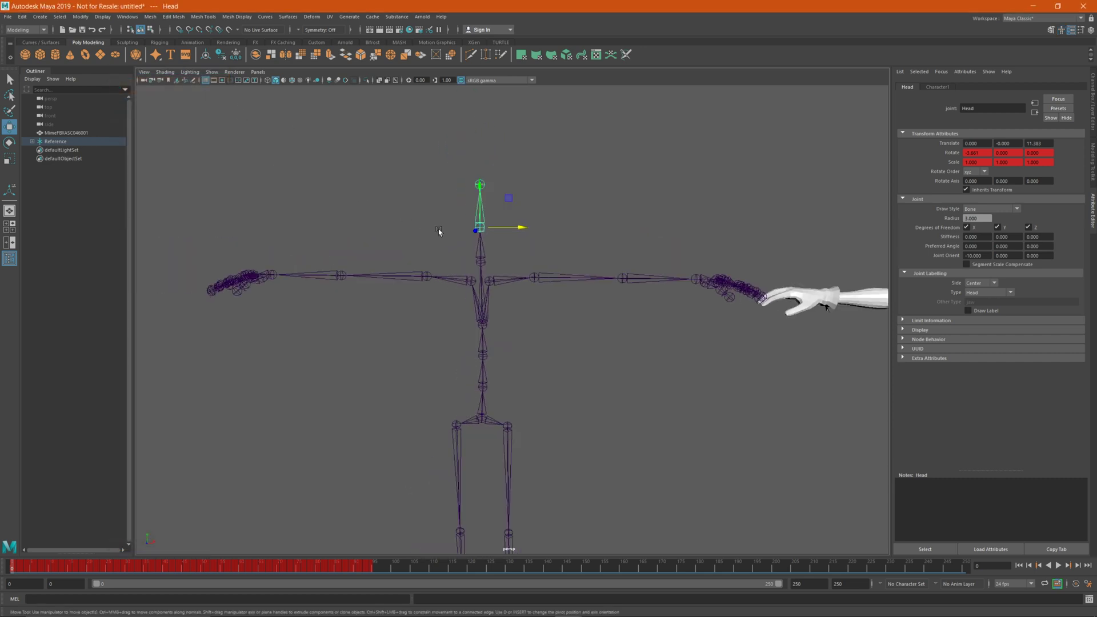
scroll(545, 303, down, 3)
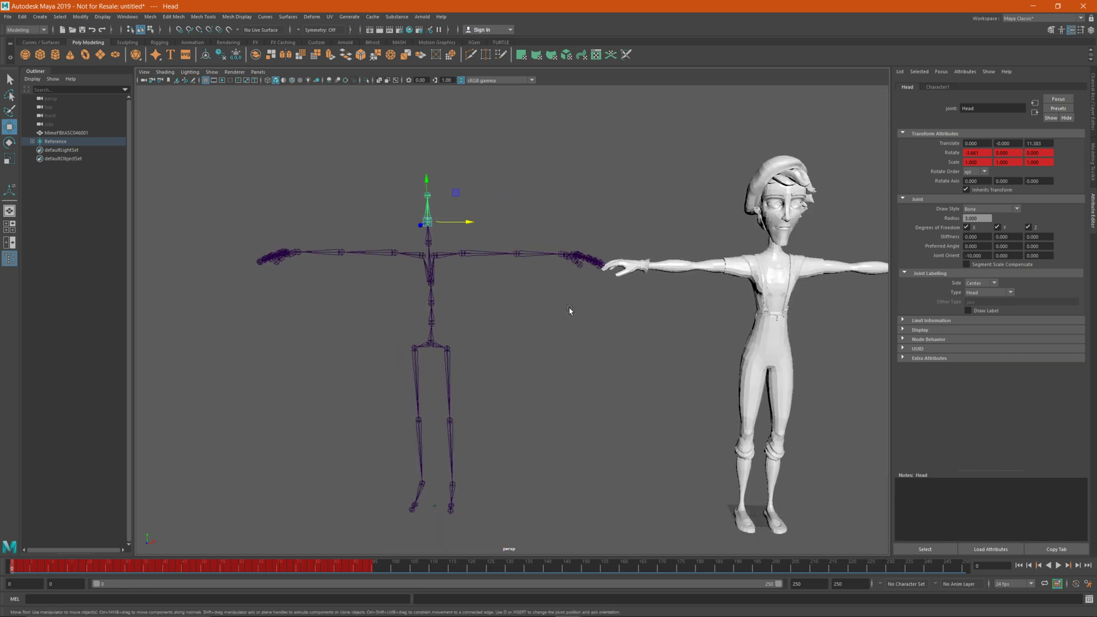
alt+middle_drag(566, 303, 431, 254)
click(458, 286)
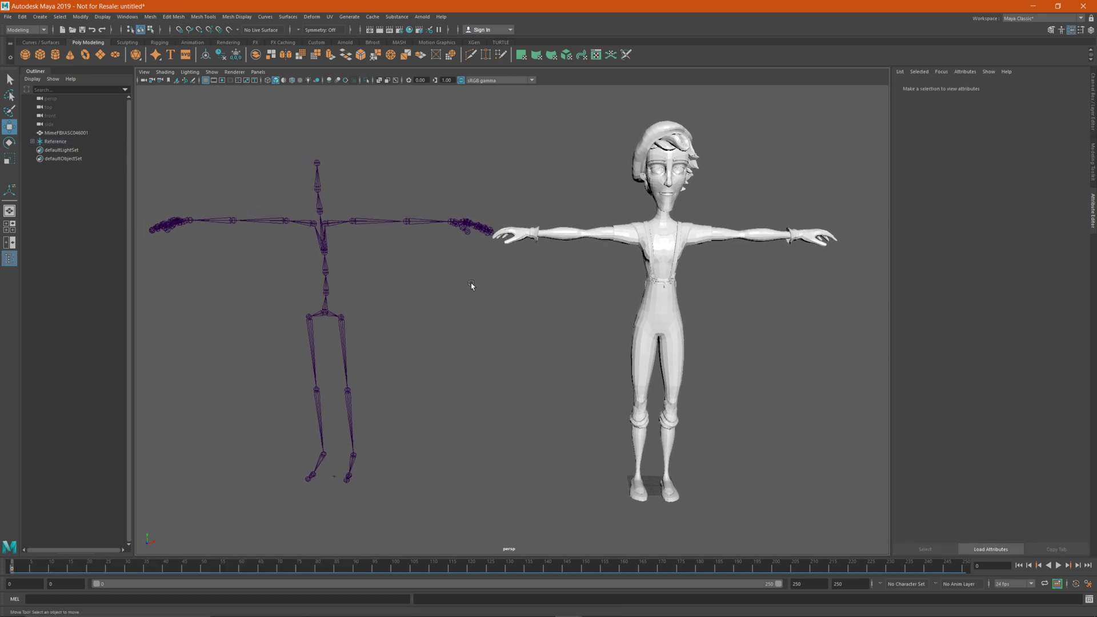
click(660, 240)
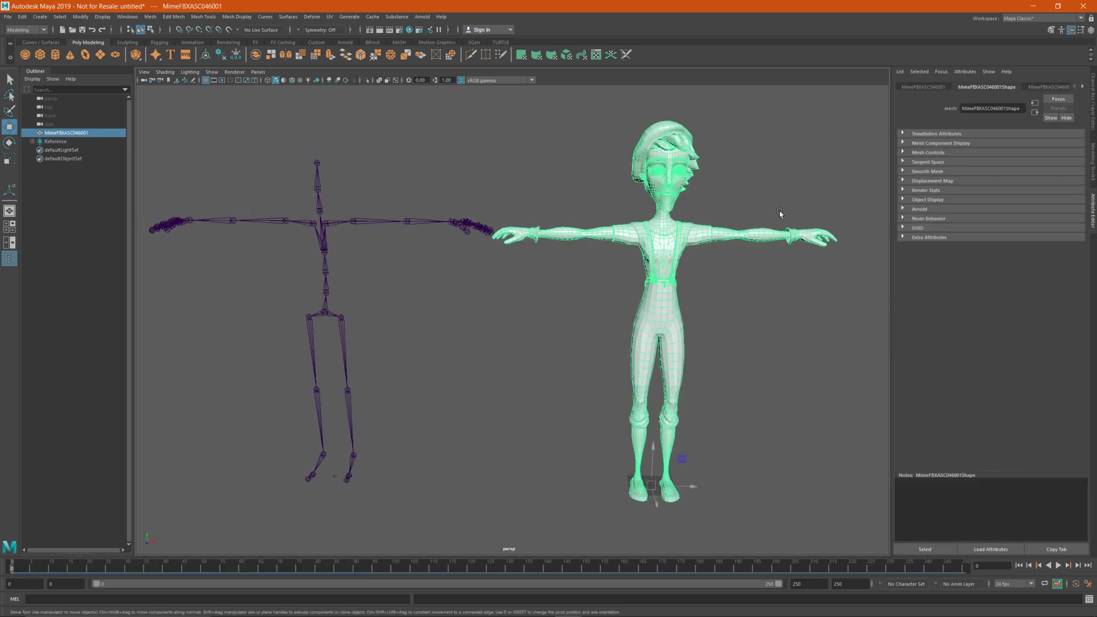
Open the Quick Rig tool and move its window off the mesh
click(127, 16)
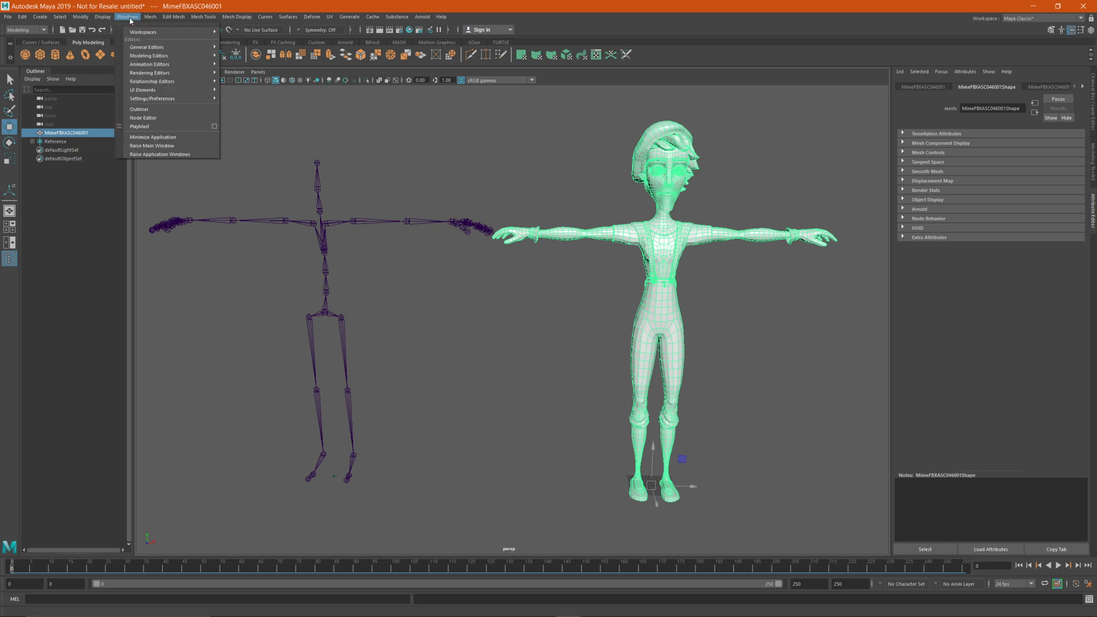
mouse_move(172, 67)
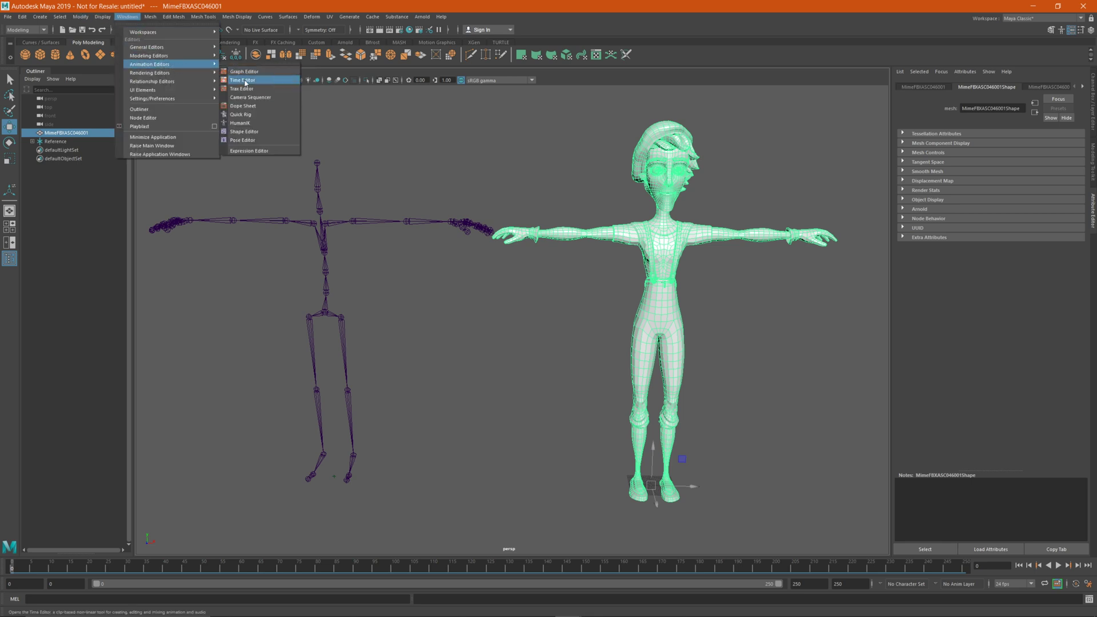
click(253, 114)
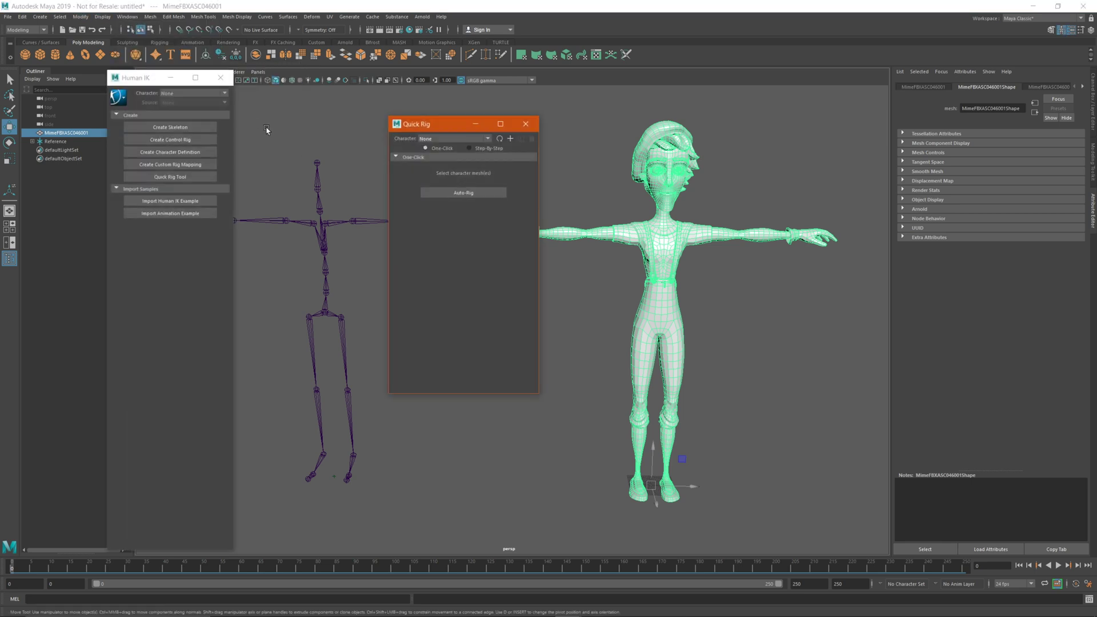
drag(433, 127, 300, 140)
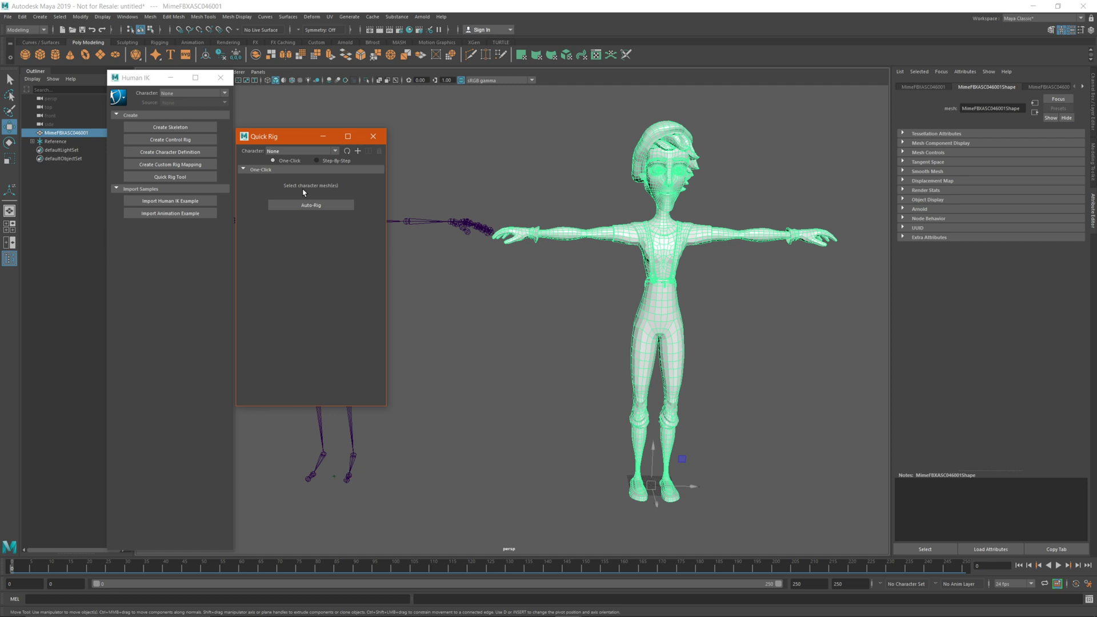
Switch Quick Rig to Step-By-Step, create a new character and add the mime mesh
click(318, 161)
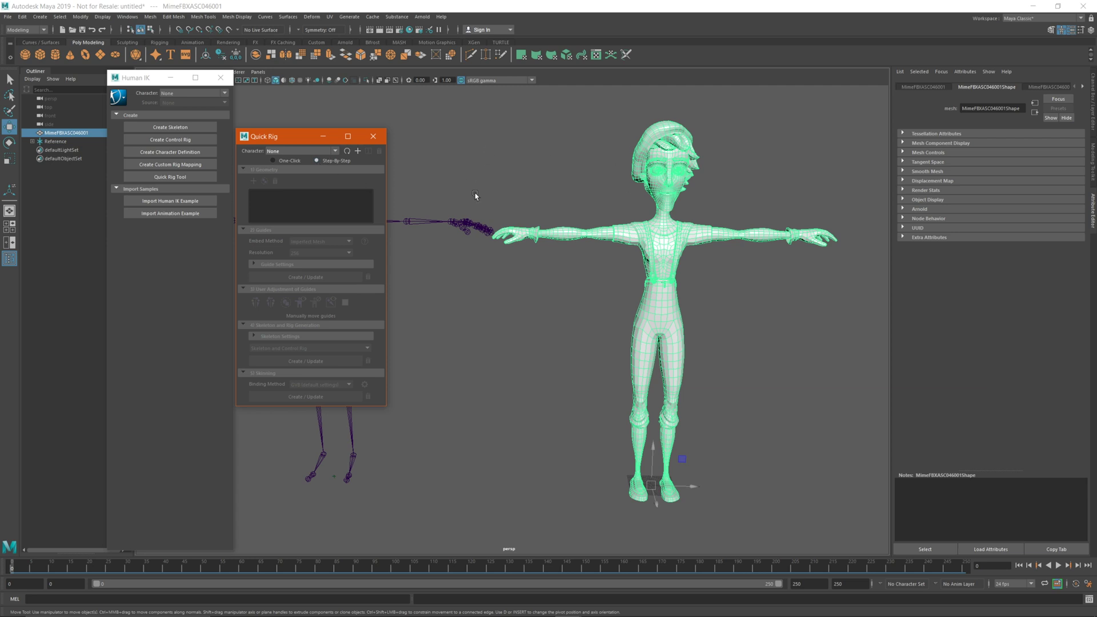
alt+middle_drag(605, 246, 568, 245)
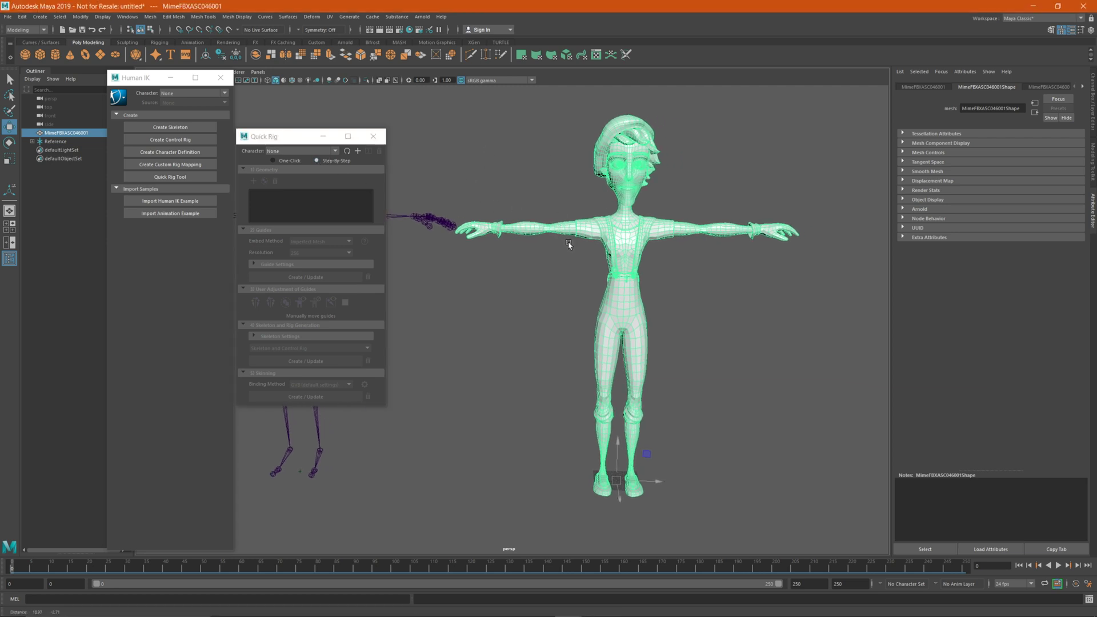
scroll(568, 245, up, 3)
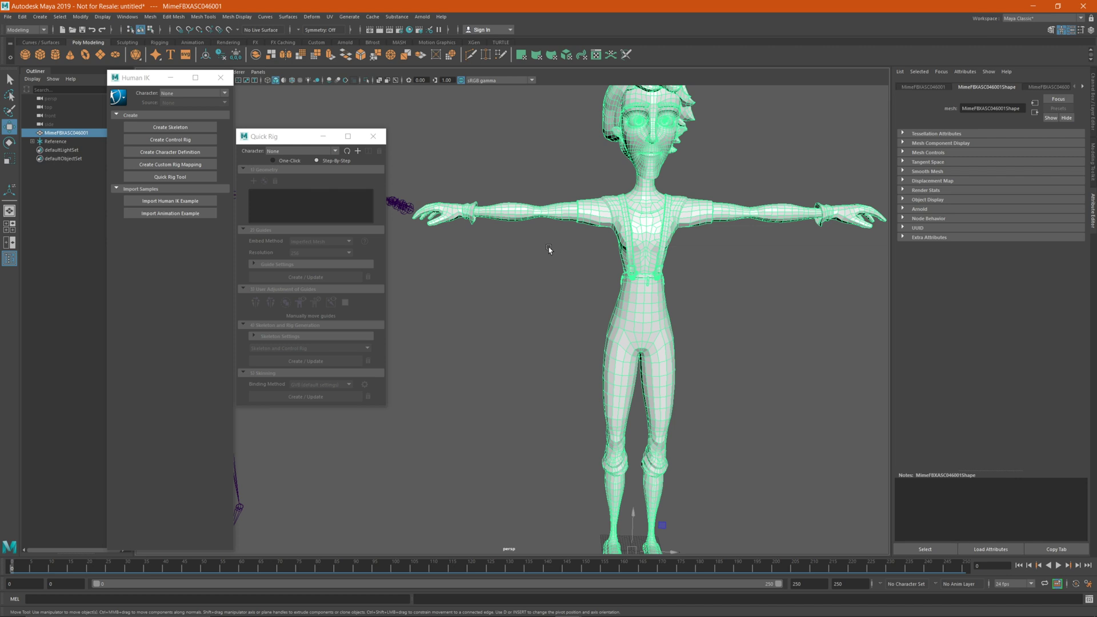
scroll(514, 226, down, 3)
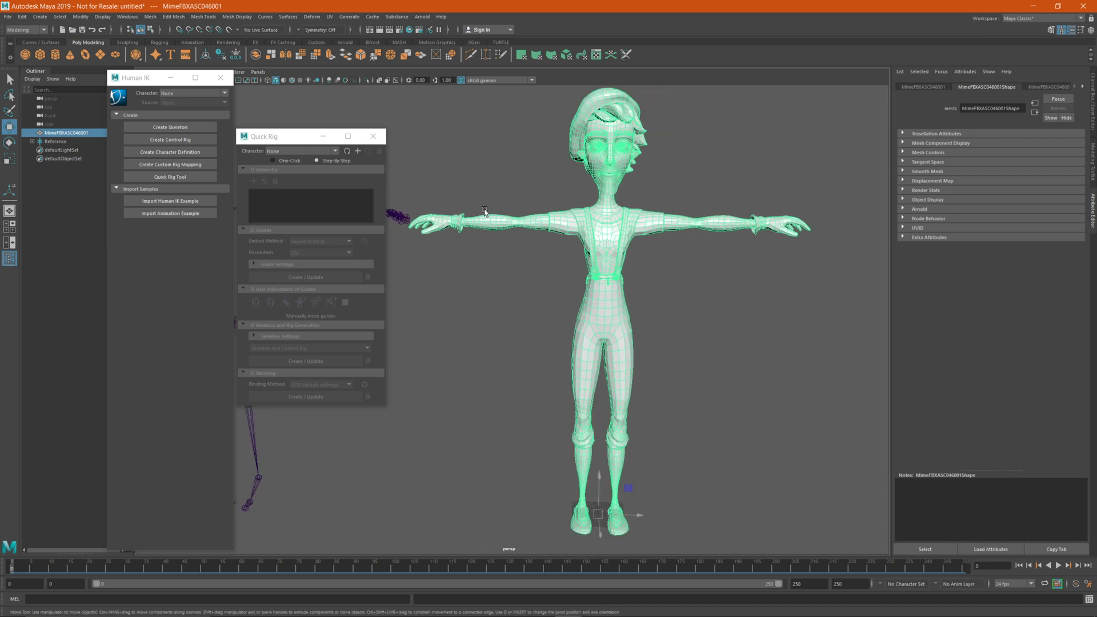
click(358, 152)
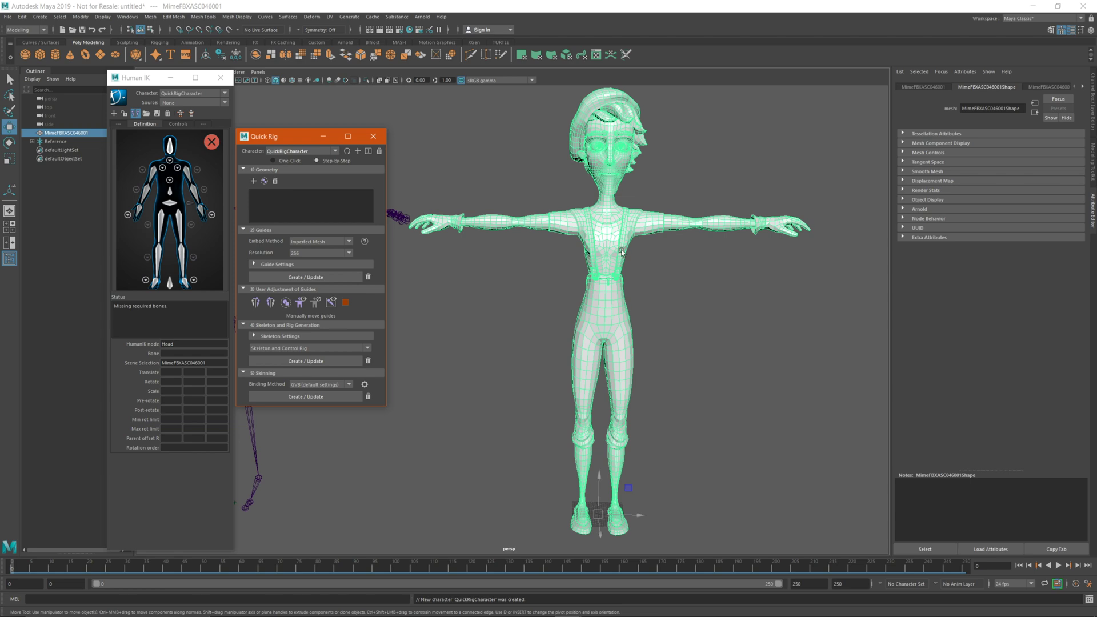
click(254, 181)
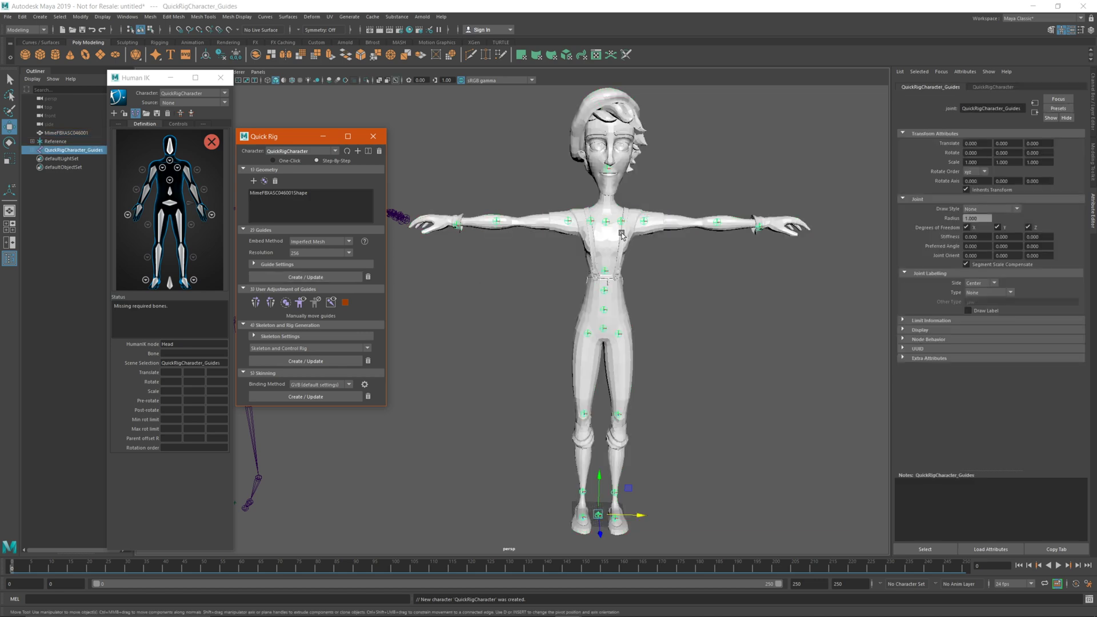
Zoom in on the hips and upper legs to inspect the generated guides
alt+right_drag(621, 234, 613, 310)
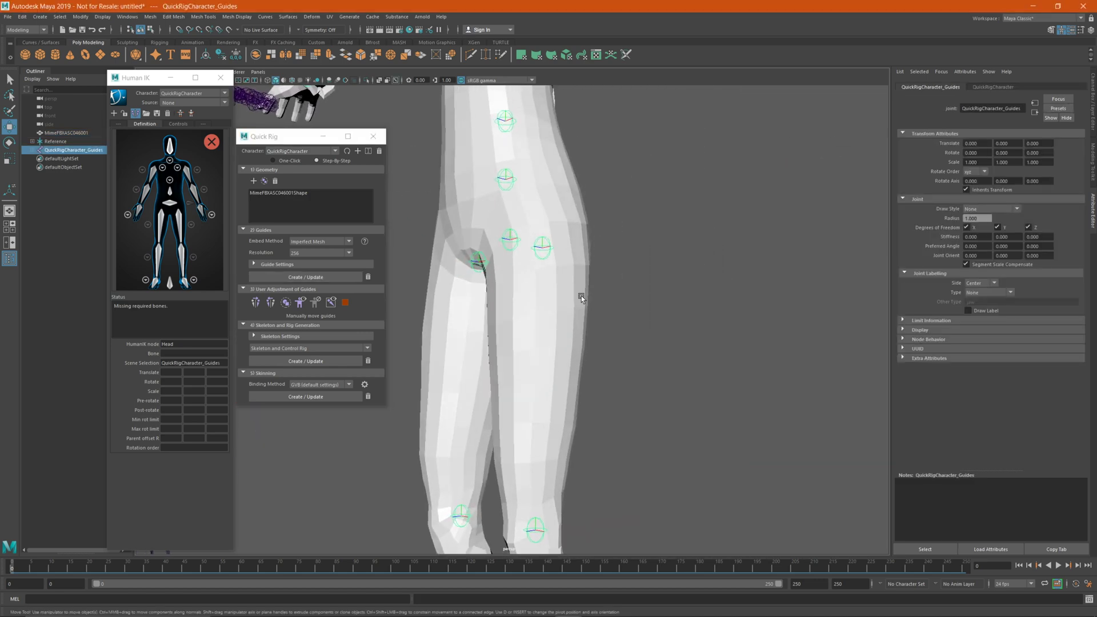
Move the LeftForeArm guide along X so it sits at the elbow
alt+drag(526, 242, 591, 333)
alt+right_drag(591, 333, 557, 374)
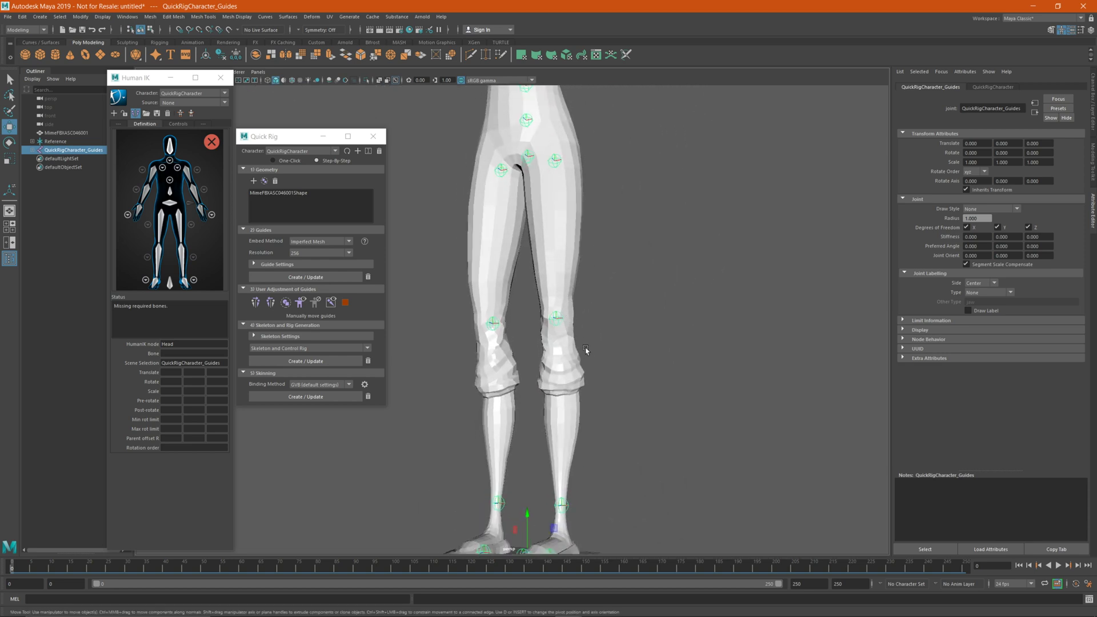
alt+drag(577, 342, 573, 353)
key(f)
alt+right_drag(586, 389, 684, 321)
alt+drag(683, 320, 636, 301)
alt+right_drag(636, 301, 632, 318)
alt+drag(632, 318, 677, 330)
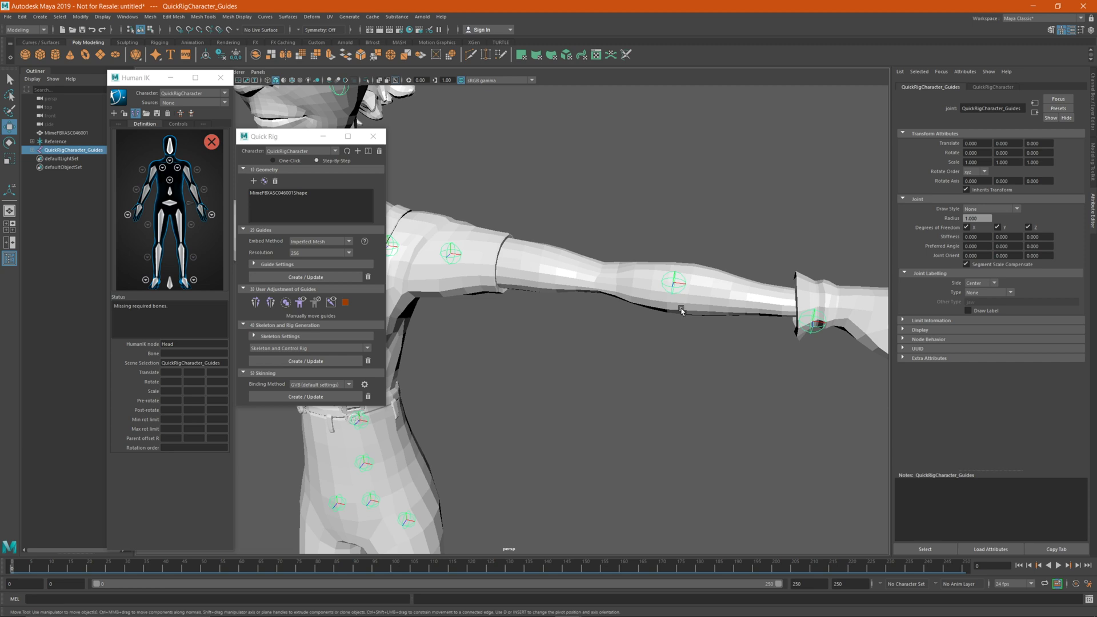
click(678, 283)
drag(724, 291, 635, 321)
scroll(644, 310, down, 3)
scroll(641, 313, up, 2)
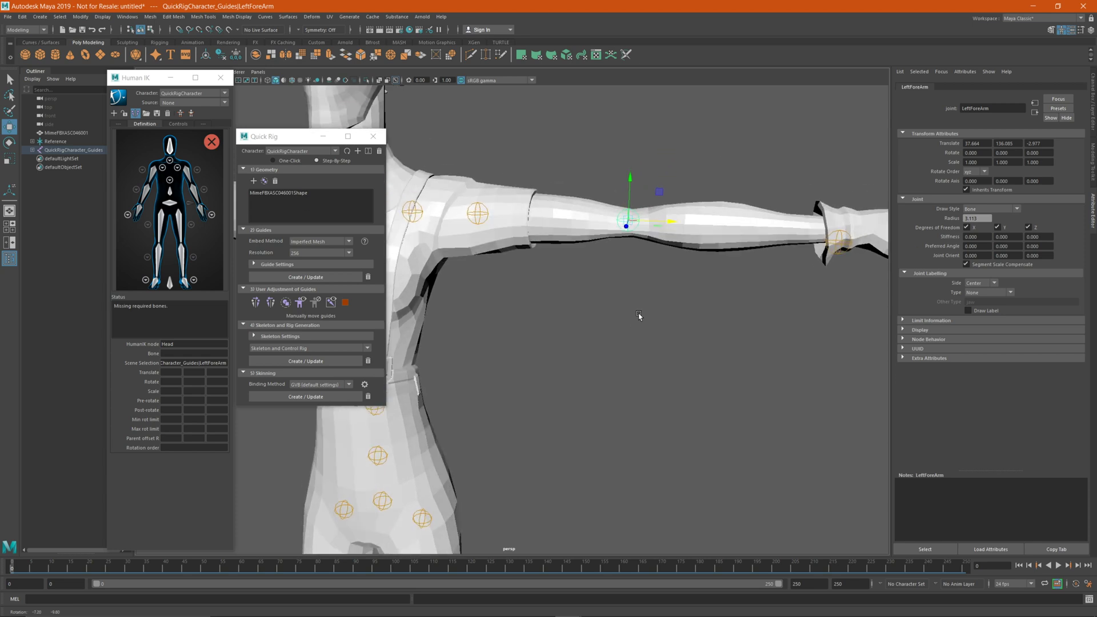
drag(672, 223, 676, 223)
scroll(629, 236, down, 2)
Raise the Neck guide along Y to 140.922, just under the chin
alt+drag(607, 243, 513, 182)
alt+drag(607, 255, 650, 264)
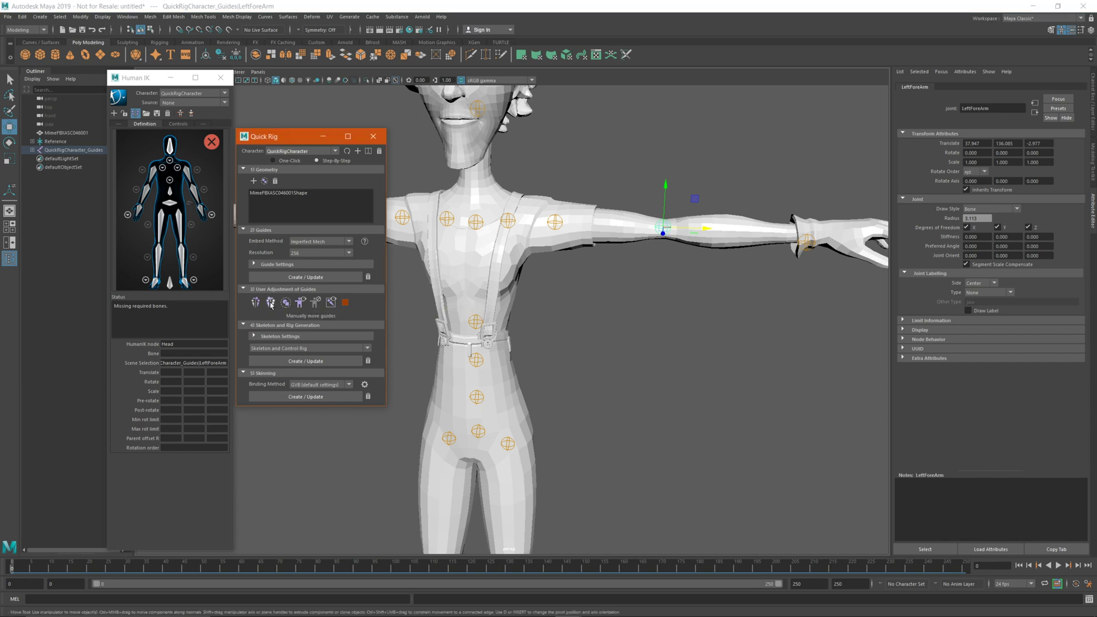
alt+middle_drag(464, 276, 586, 261)
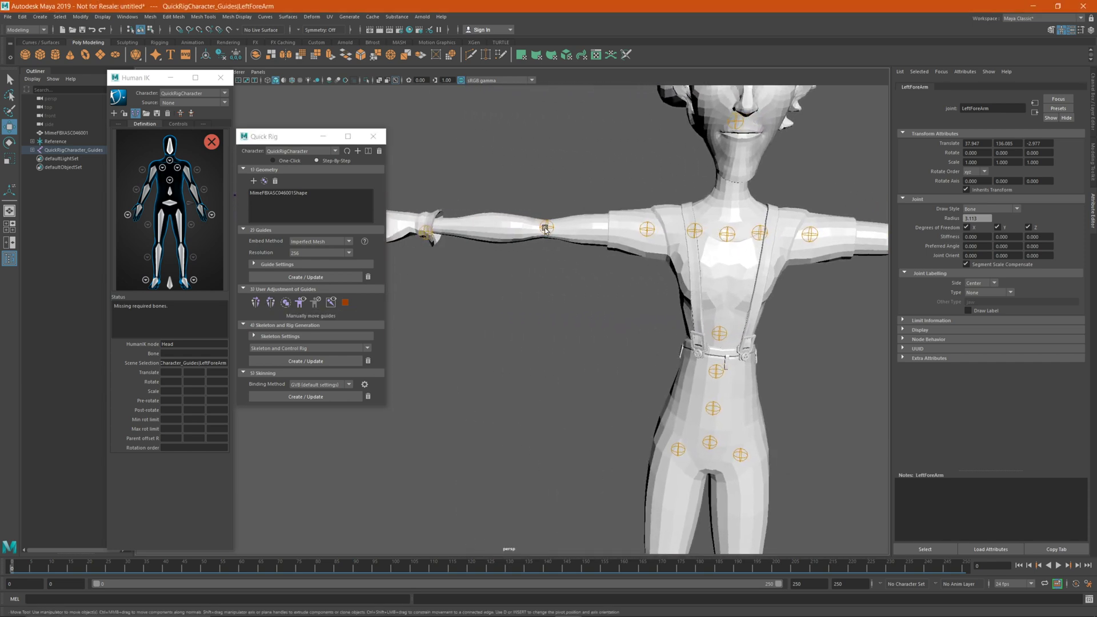
alt+middle_drag(685, 281, 659, 270)
scroll(628, 277, down, 2)
alt+drag(660, 269, 571, 339)
scroll(553, 328, up, 2)
scroll(554, 320, up, 3)
click(531, 309)
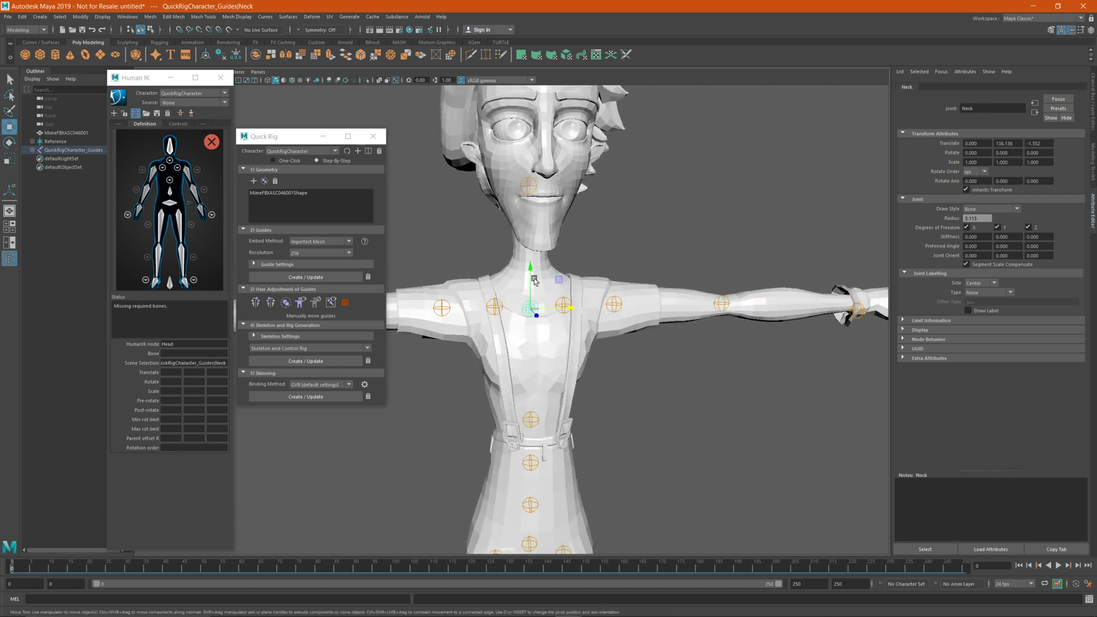
drag(535, 280, 546, 174)
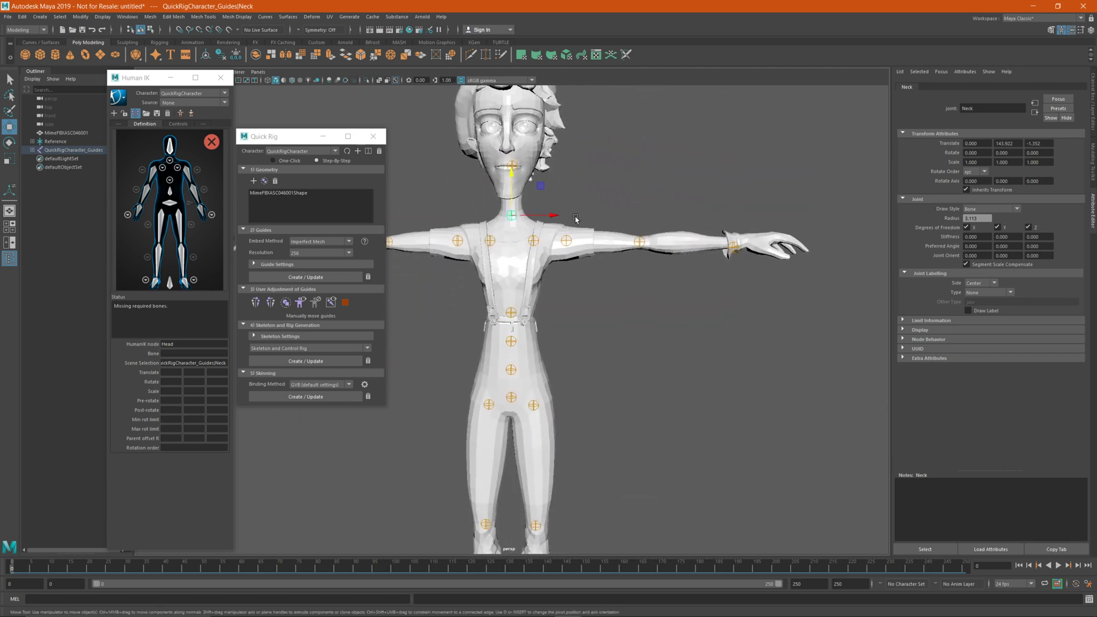
Check the LeftHand, Spine2 and Spine guides, framing each in view
mouse_move(631, 276)
alt+mouse_down()
mouse_move(595, 286)
mouse_move(629, 273)
alt+mouse_up()
click(726, 229)
key(f)
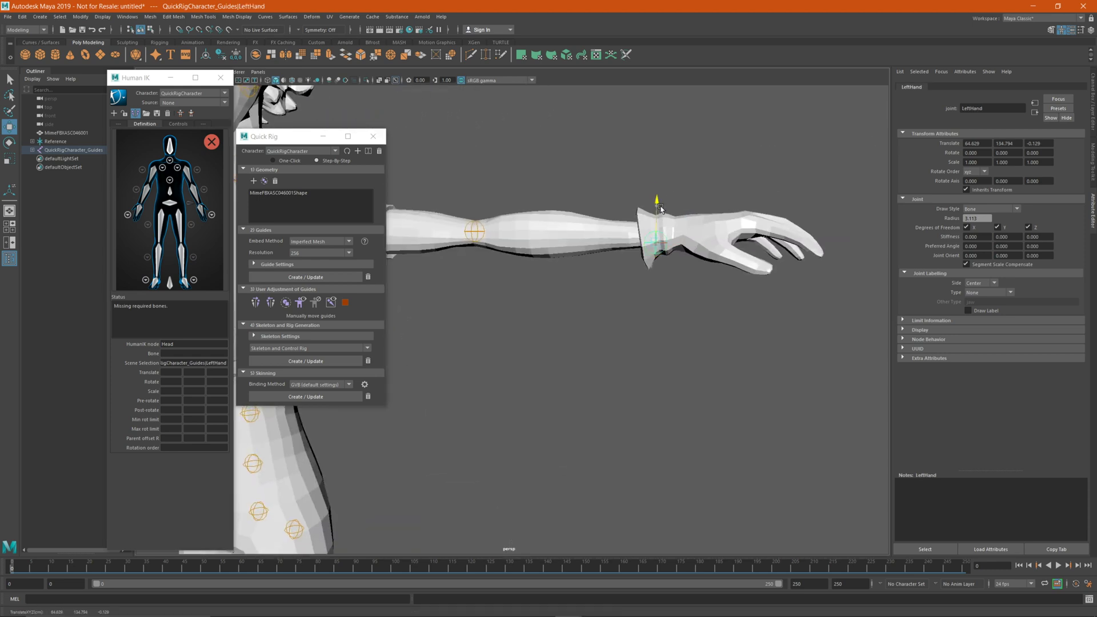
click(286, 302)
key(f)
click(540, 214)
click(540, 307)
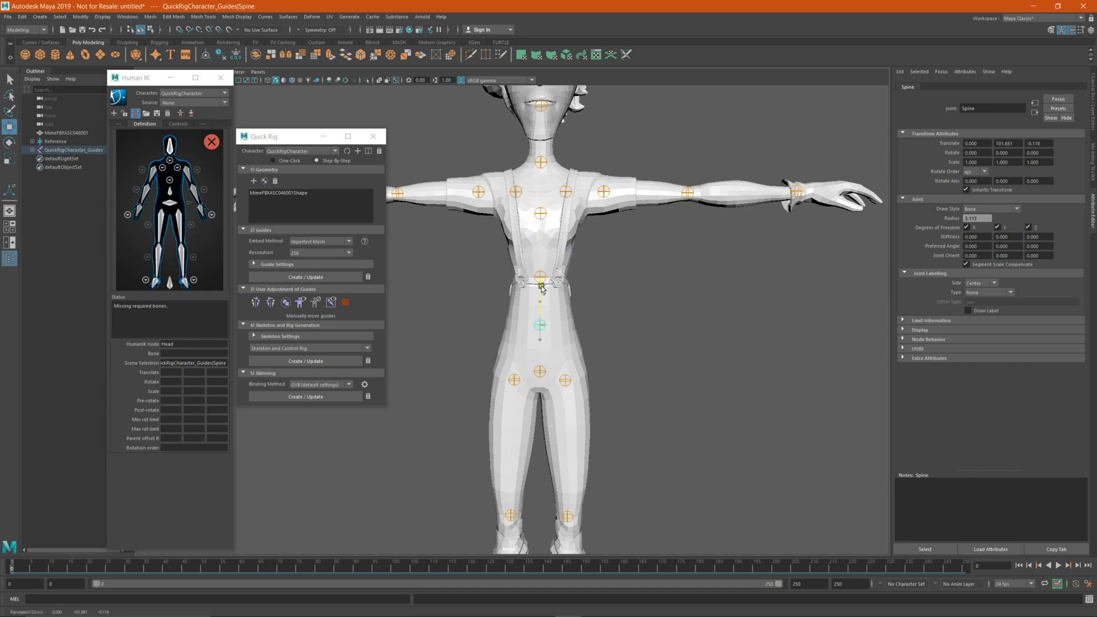
key(f)
Lower the LeftFoot guide to the left ankle at 7.416, 8.417, -0.134
click(544, 467)
key(f)
alt+drag(537, 342, 608, 285)
alt+drag(608, 286, 643, 303)
alt+right_drag(643, 303, 662, 383)
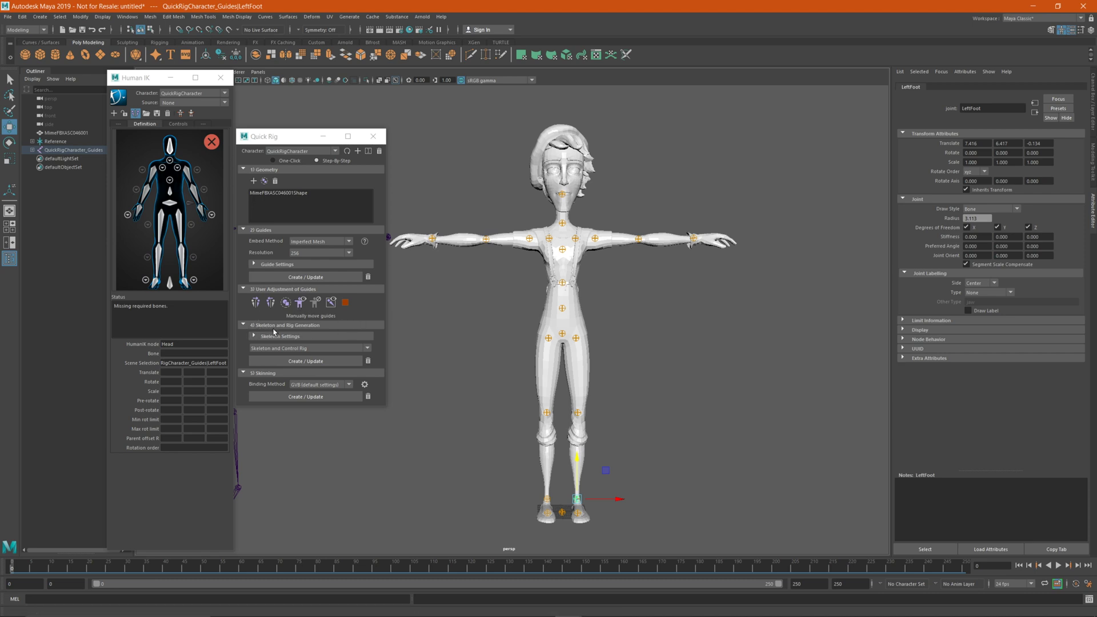
click(307, 367)
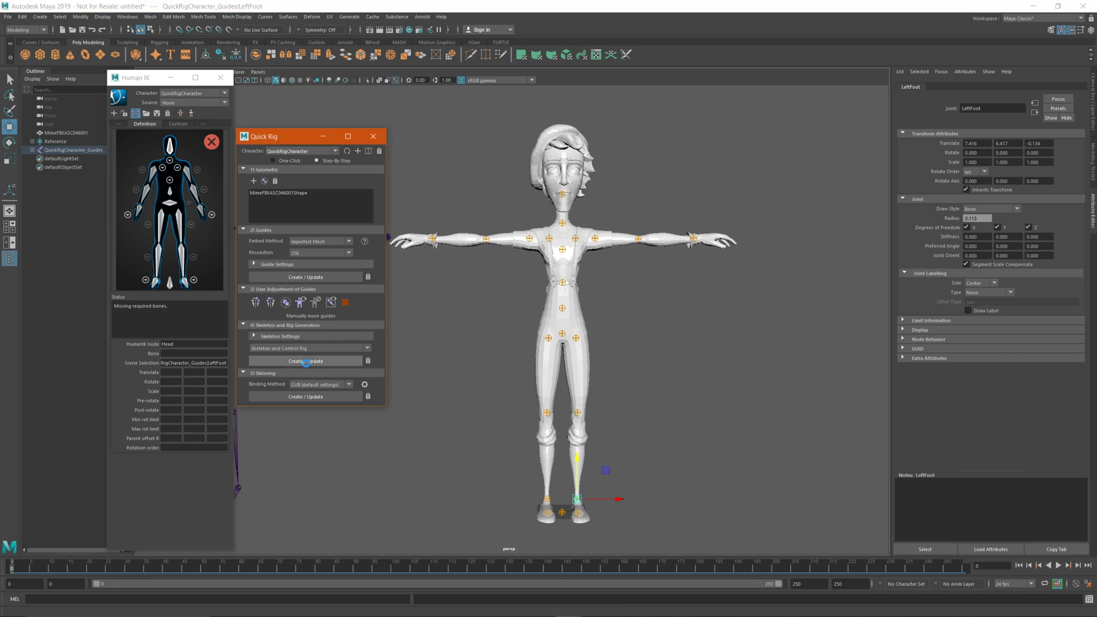
Create the skeleton and control rig, then skin the mime mesh to it
click(306, 366)
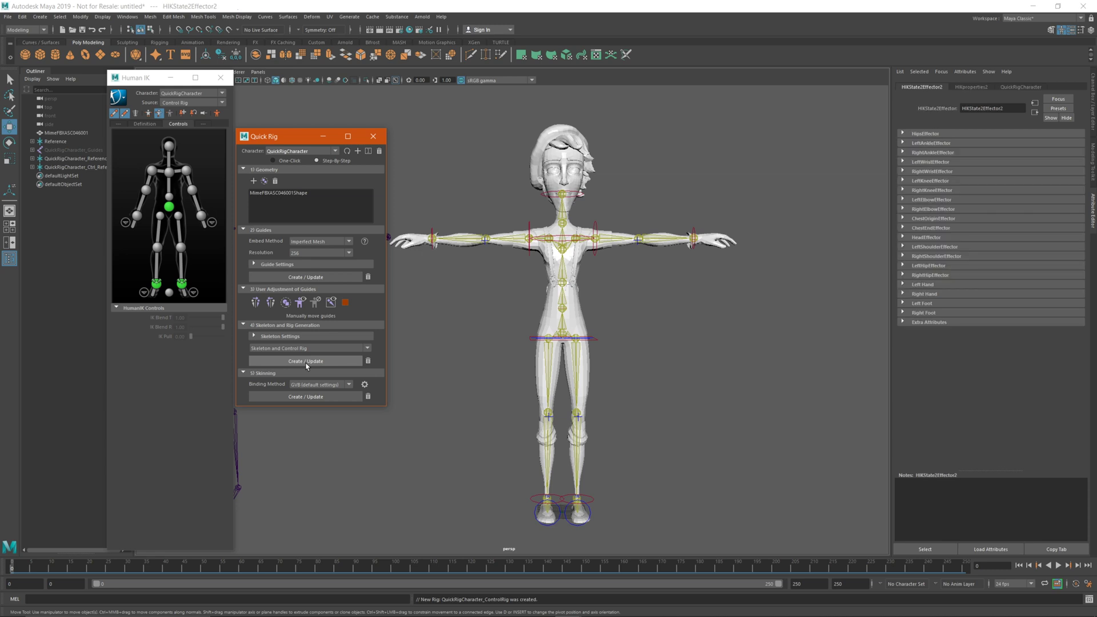
alt+drag(616, 270, 585, 276)
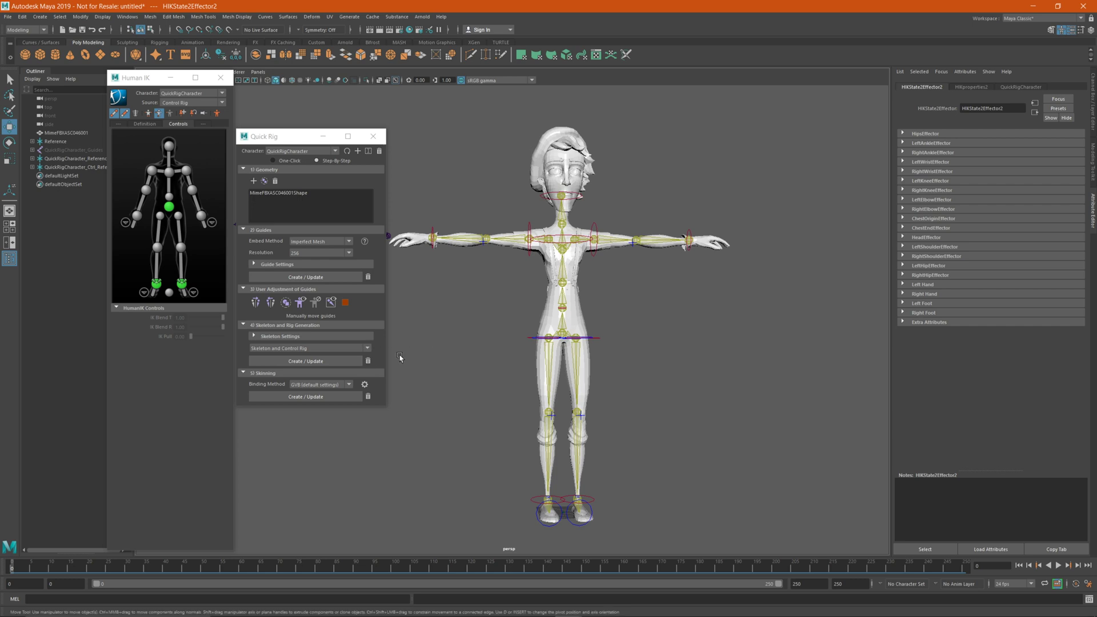
click(304, 399)
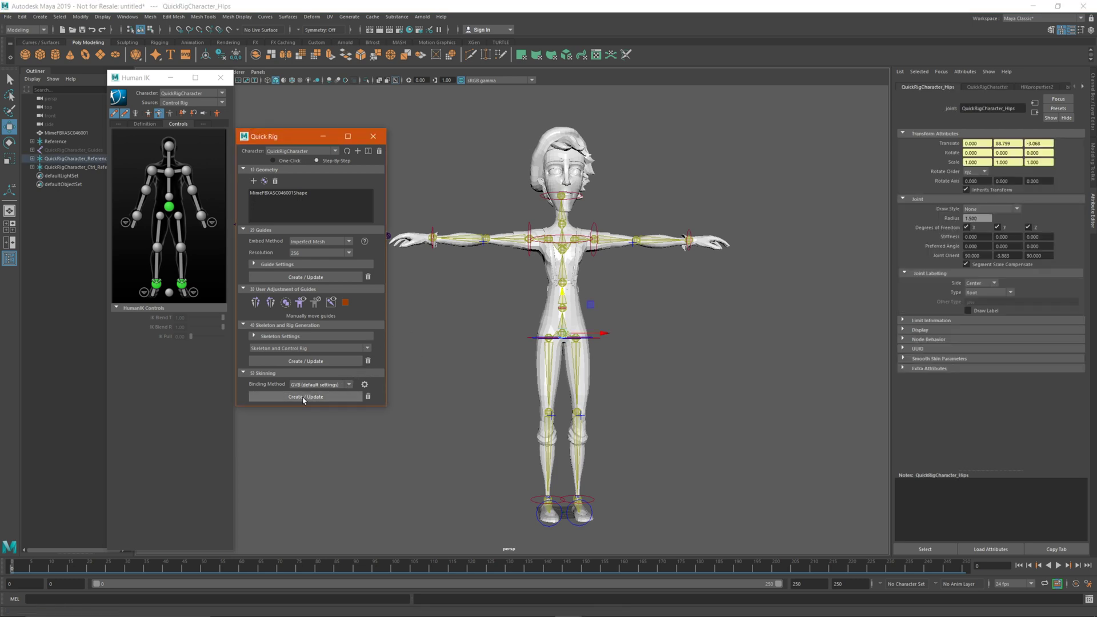
Test-move the left ankle control, undo the move, and close Quick Rig
alt+drag(571, 457, 583, 493)
click(552, 511)
click(552, 511)
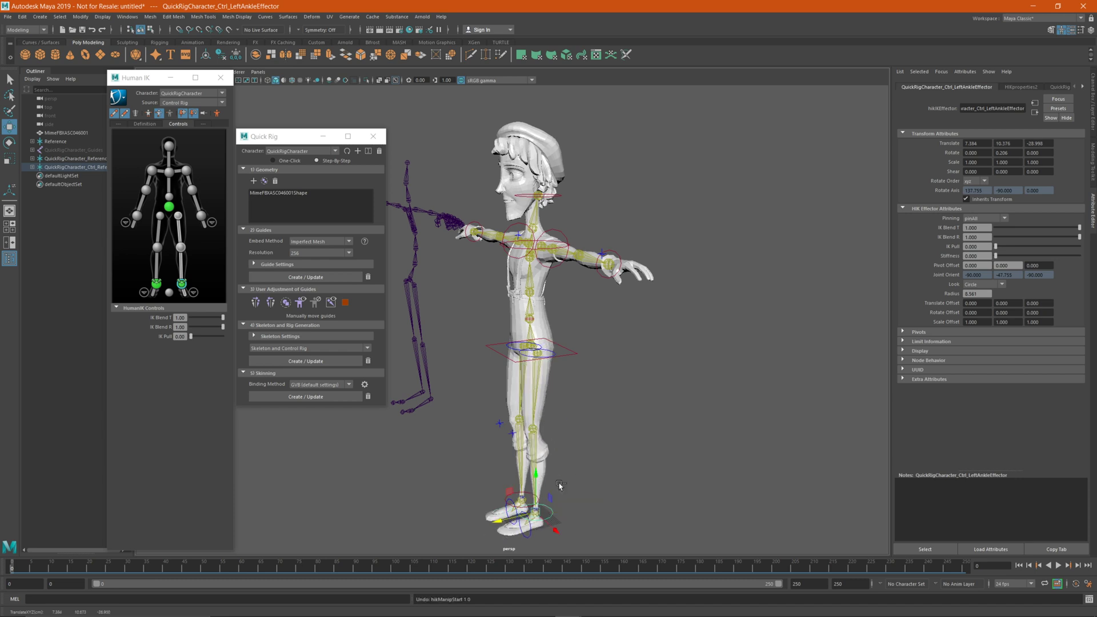
key(ctrl+z)
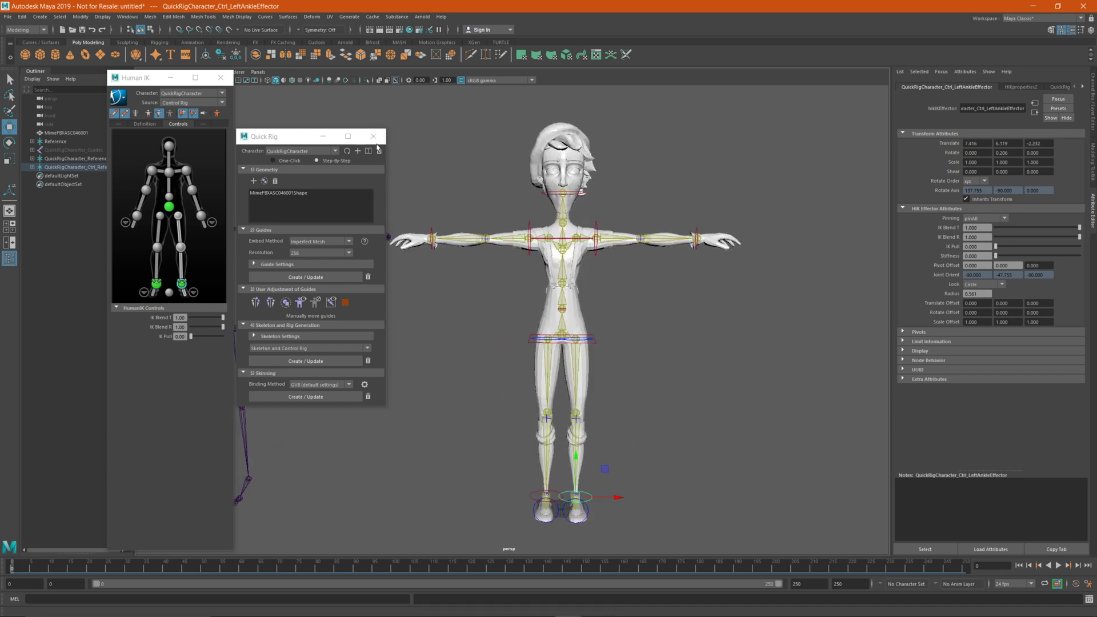
click(373, 138)
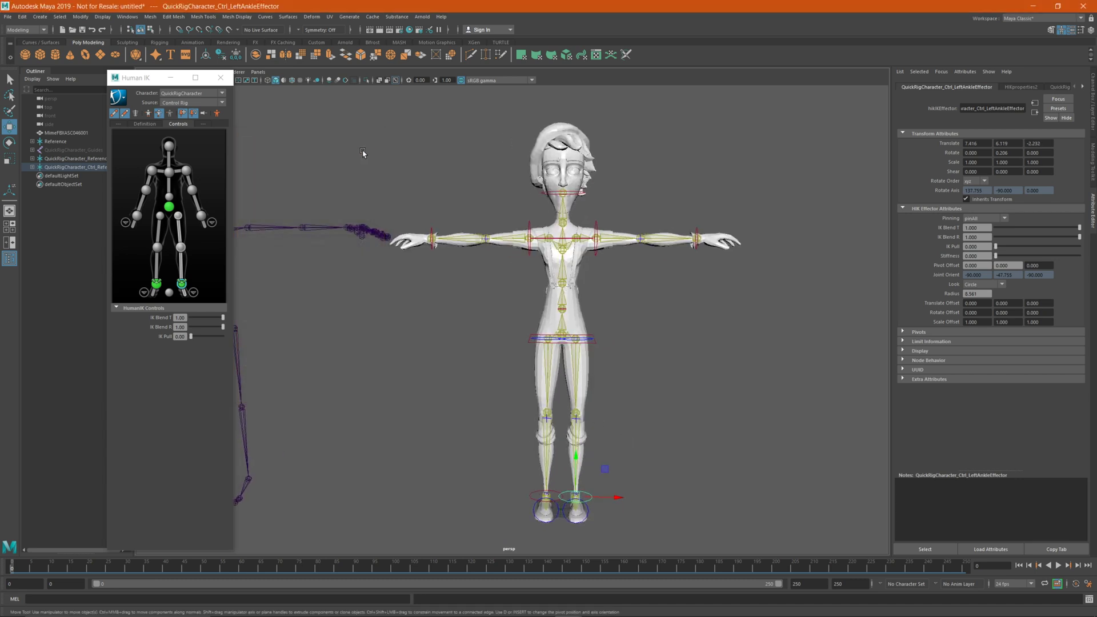
Set QuickRigCharacter's Human IK source to Character1 and close the panel
drag(161, 78, 244, 92)
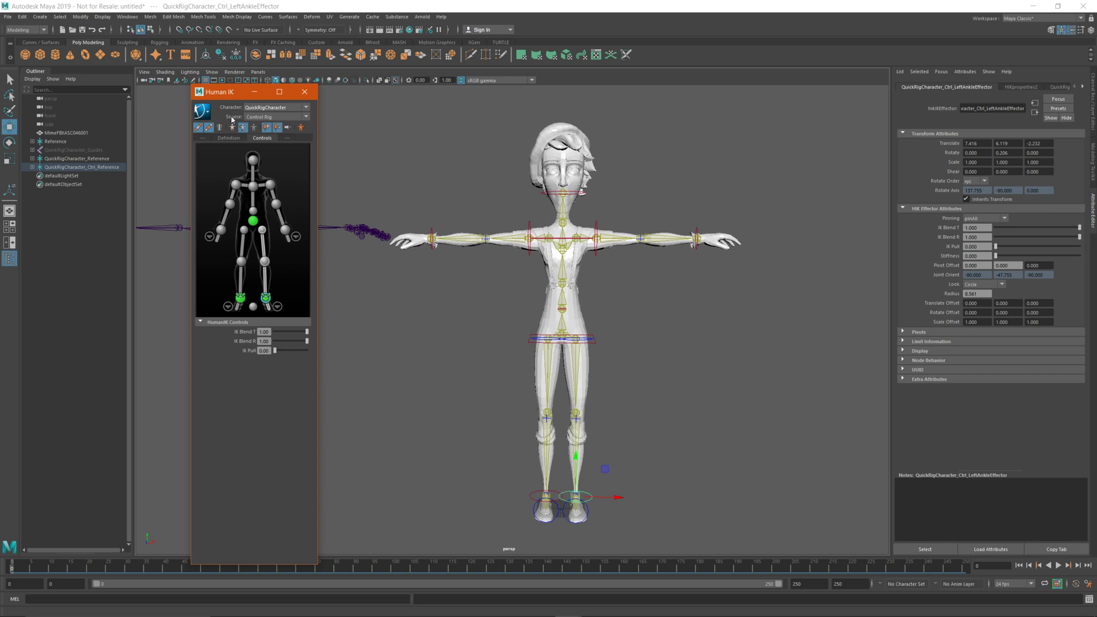
click(307, 117)
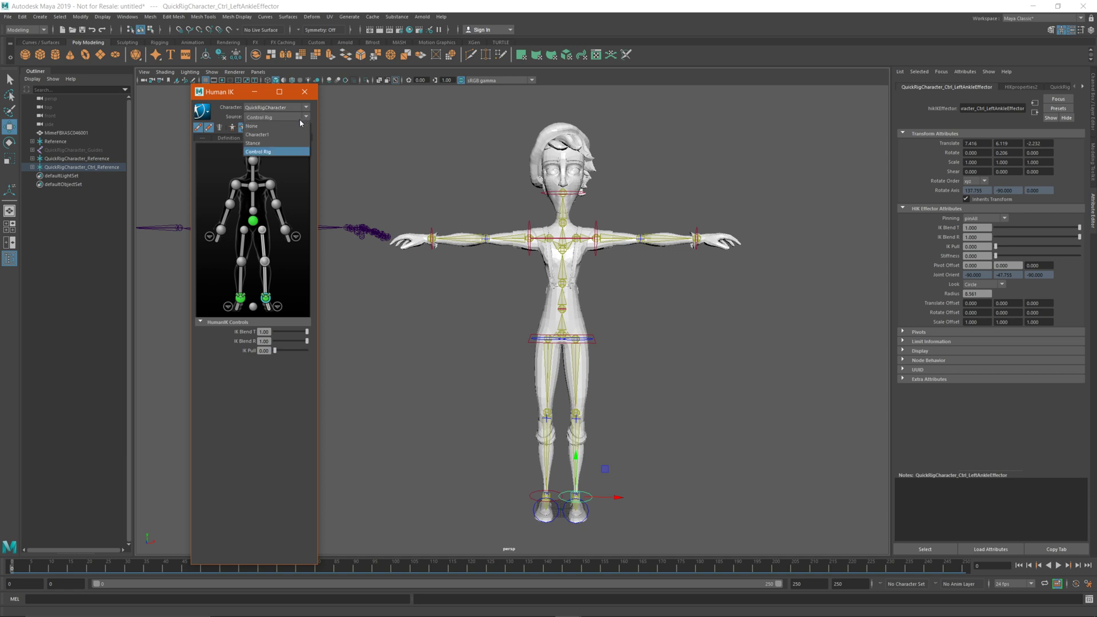
click(266, 135)
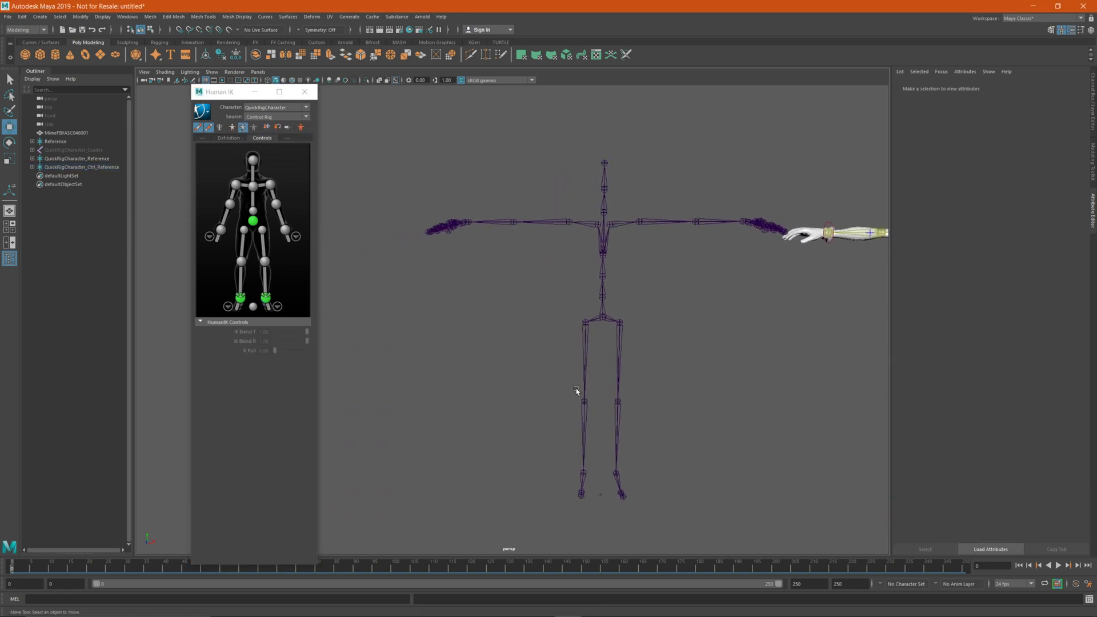
alt+middle_drag(580, 260, 433, 229)
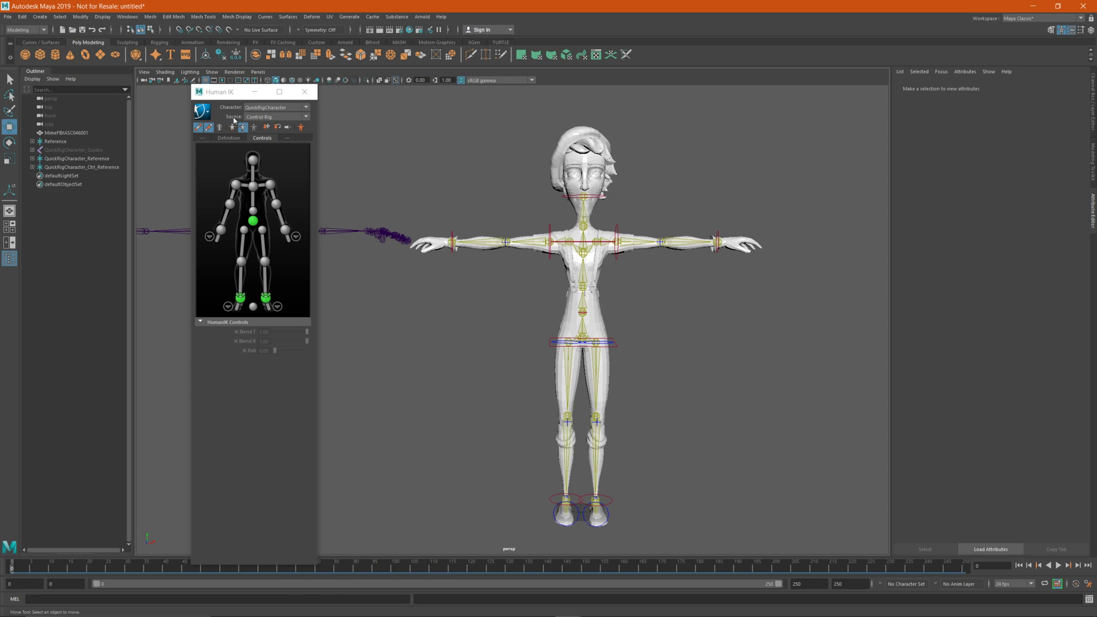
click(301, 118)
click(266, 135)
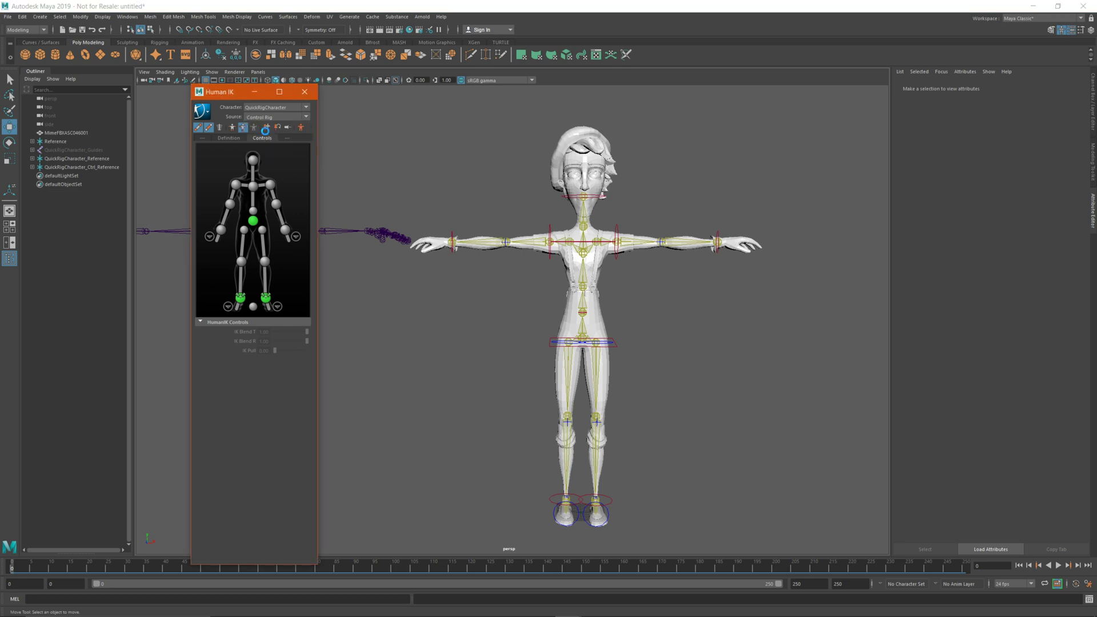
scroll(643, 221, up, 4)
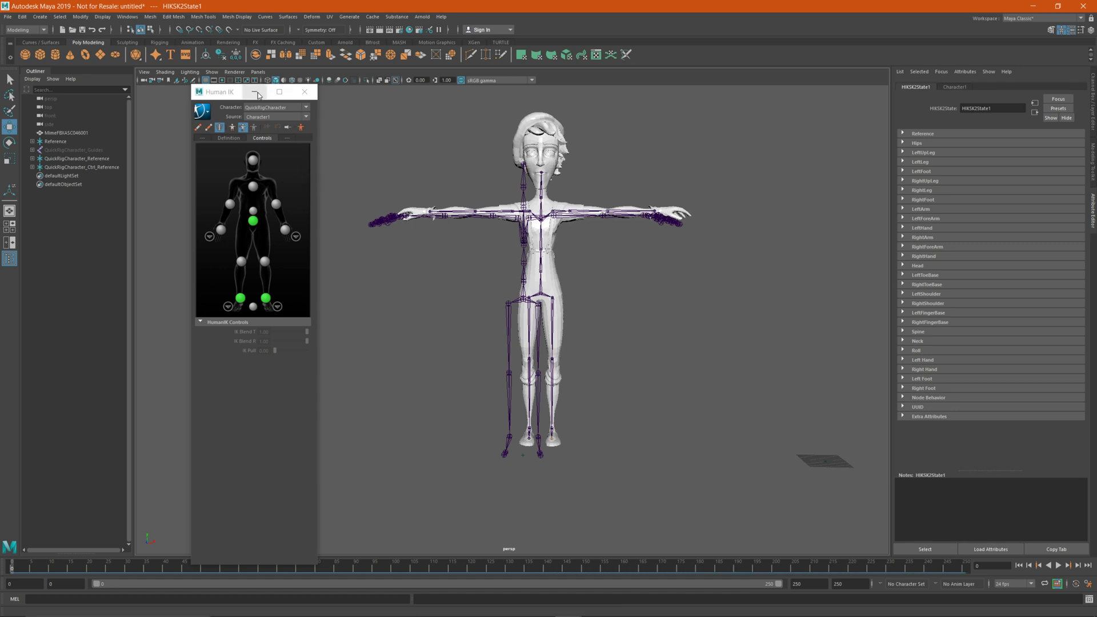
click(305, 91)
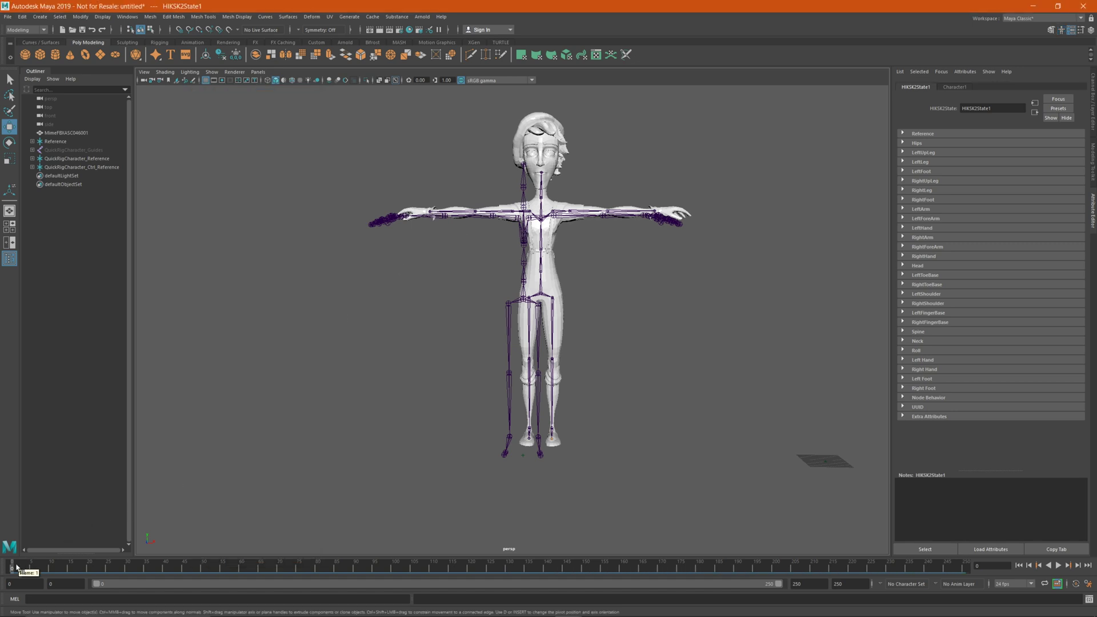
Play the dance on the mime from behind and front, then select the Reference skeleton
key(alt+v)
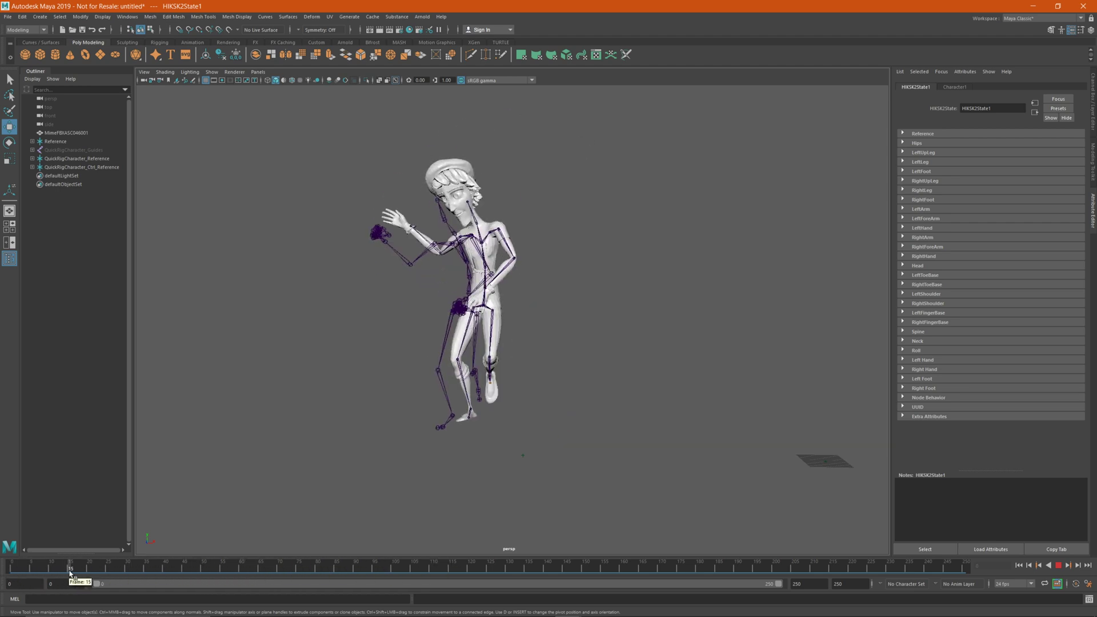
key(Escape)
alt+drag(363, 417, 354, 388)
key(alt+v)
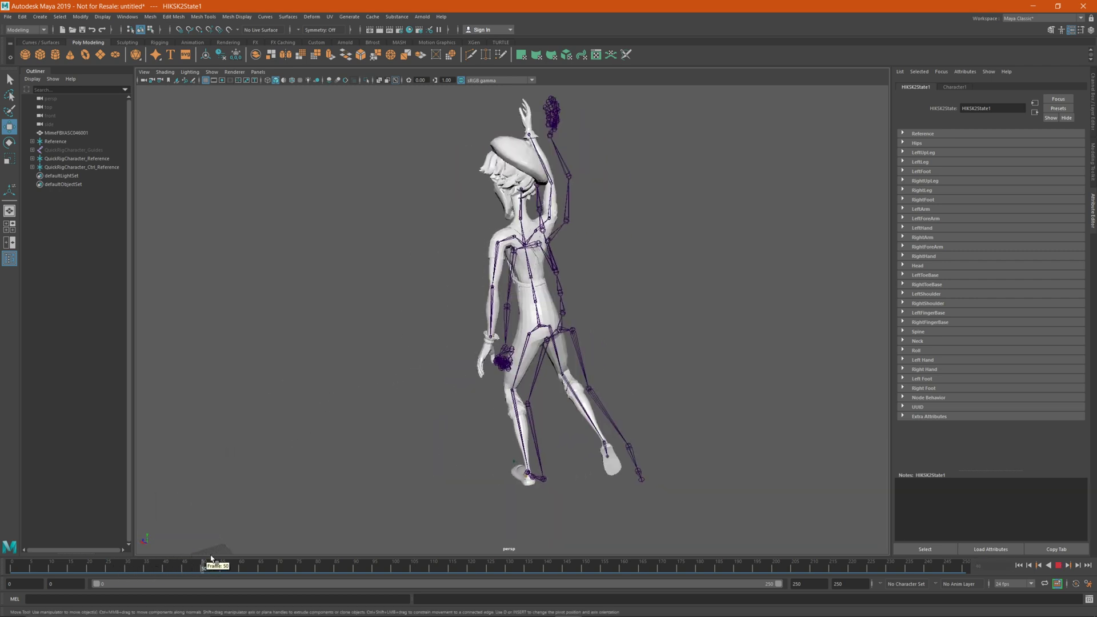
key(Escape)
alt+drag(318, 396, 457, 397)
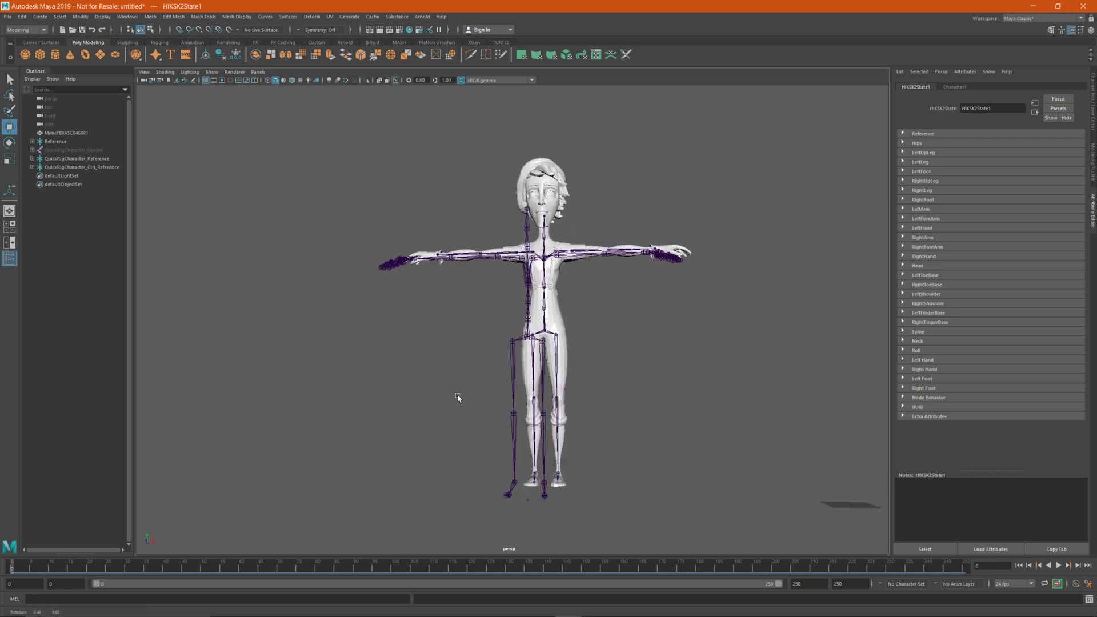
click(67, 143)
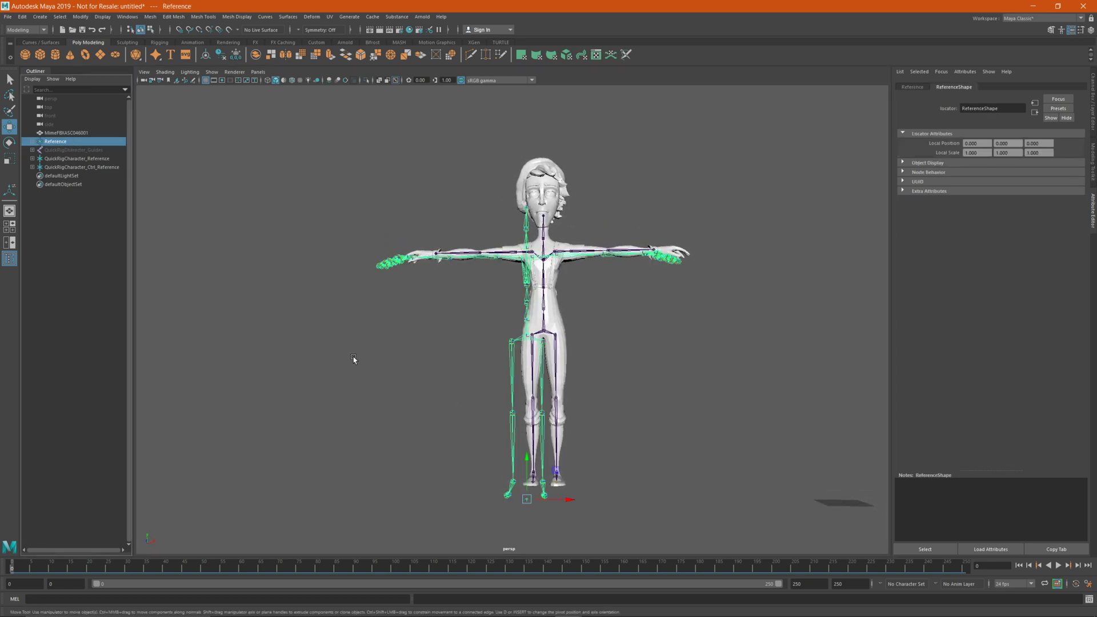
Hide the Reference skeleton, play the mime's dance alone, and return to frame 0
key(ctrl+h)
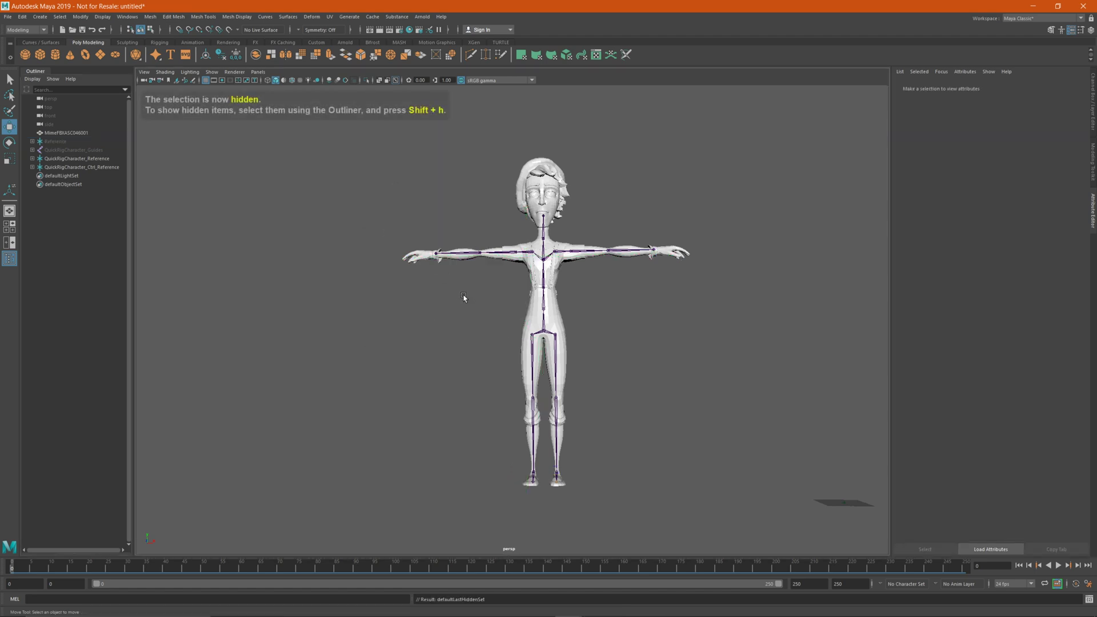
key(alt+v)
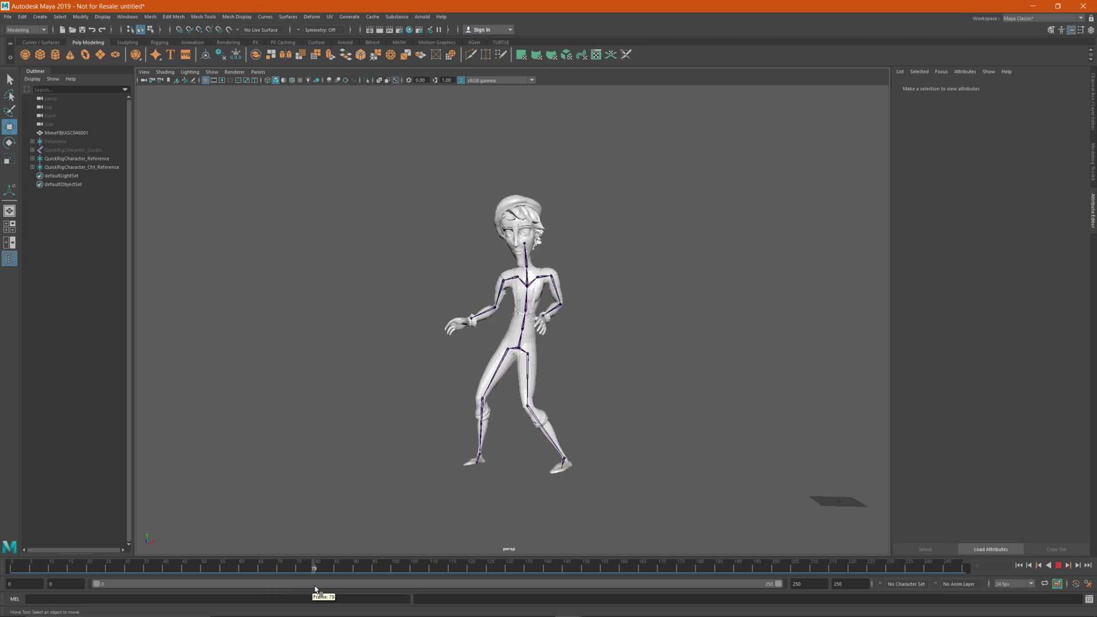
drag(348, 577, 285, 576)
drag(1, 566, 2, 566)
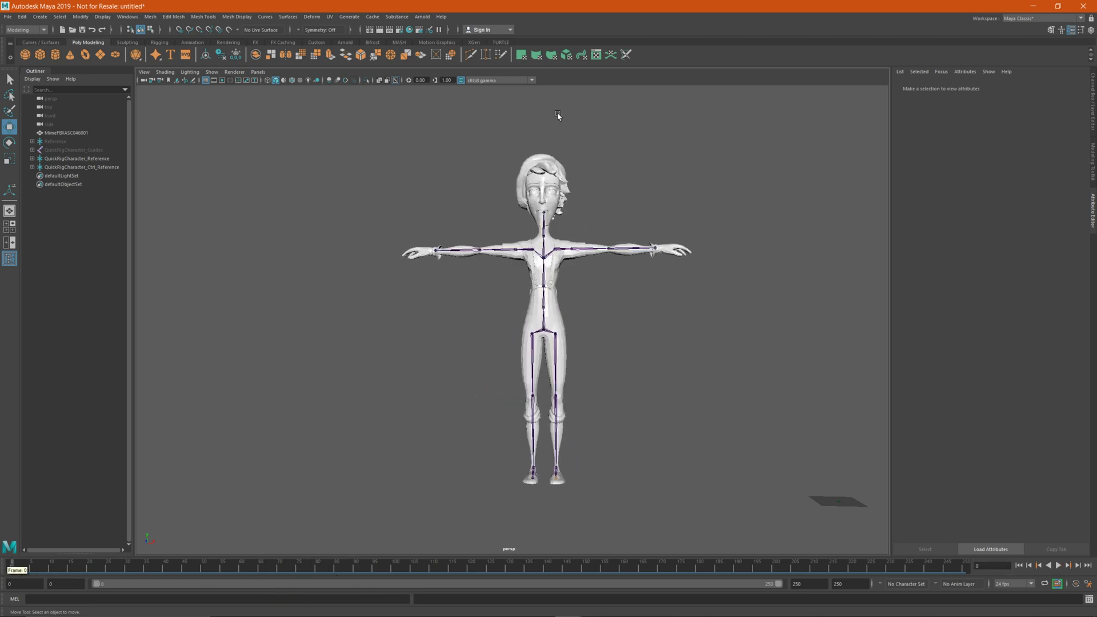
alt+drag(512, 254, 481, 272)
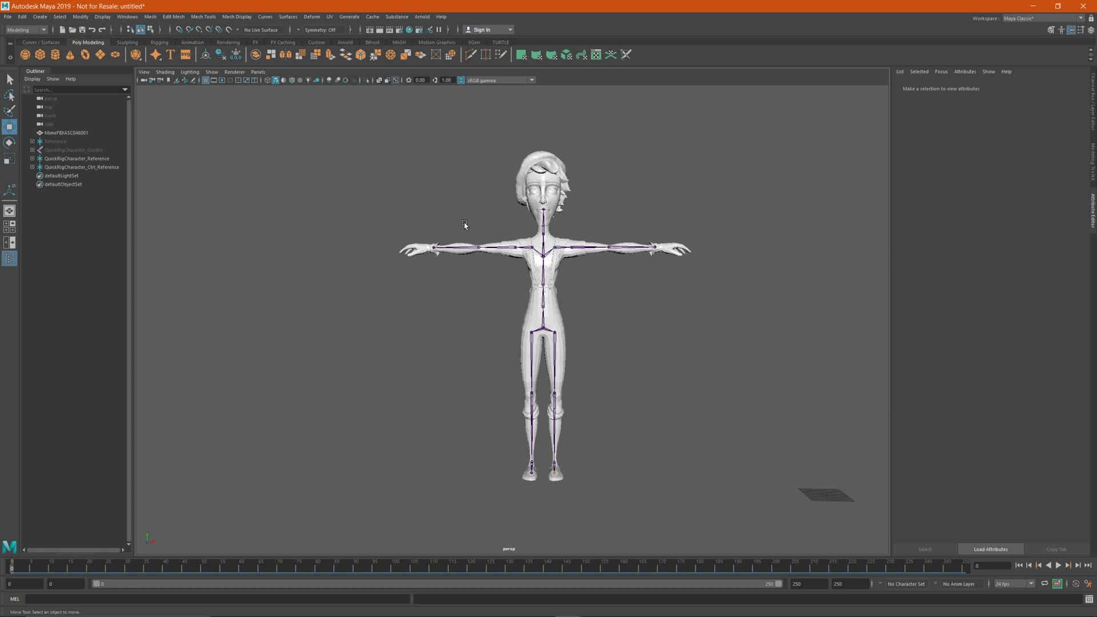
alt+middle_drag(438, 226, 399, 242)
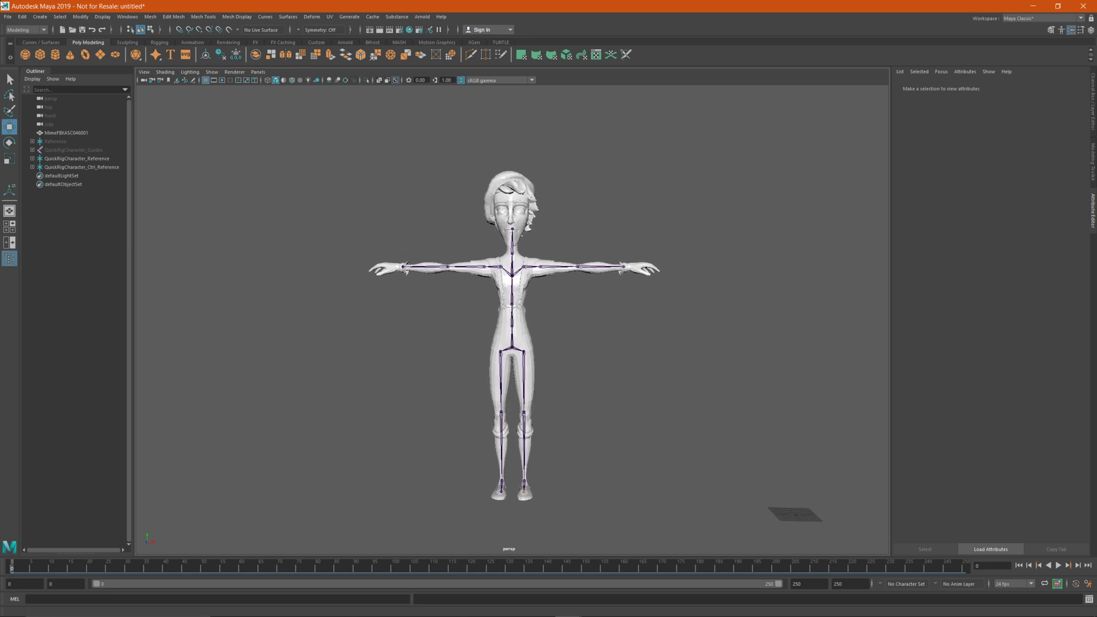
click(127, 16)
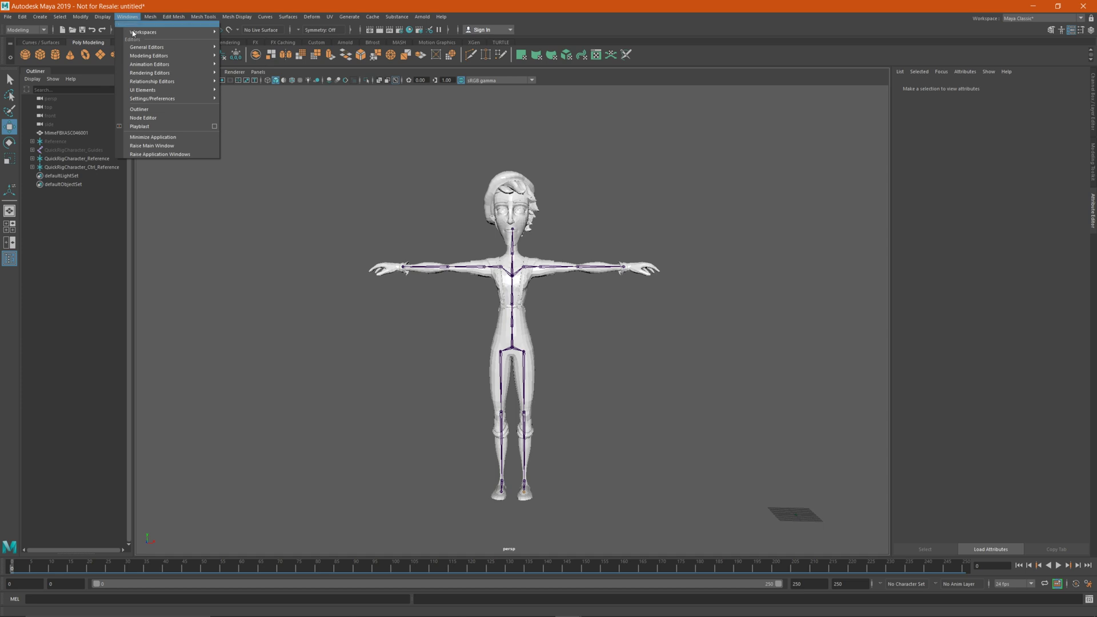
Bake the dance onto the QuickRigCharacter skeleton with HumanIK's Bake To Skeleton
mouse_move(178, 65)
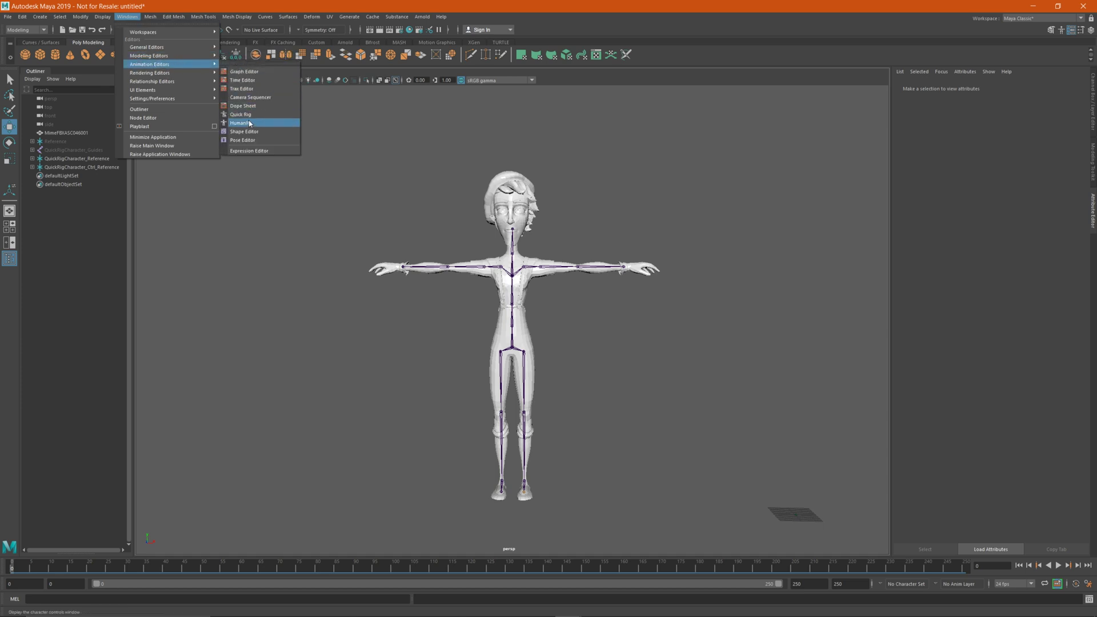
click(240, 123)
drag(239, 92, 898, 71)
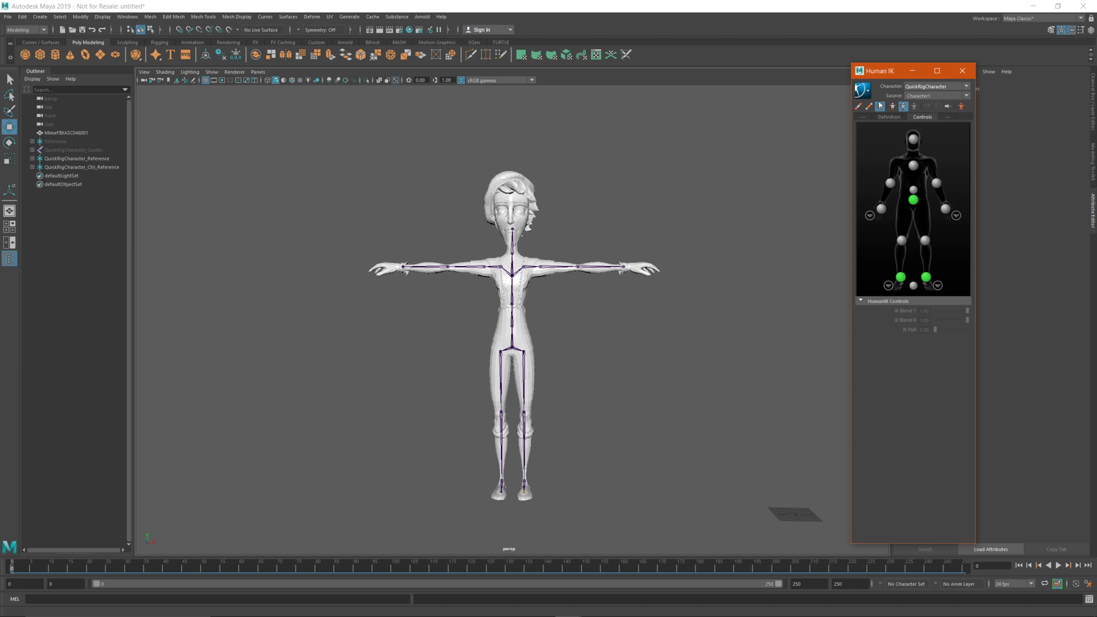
click(895, 116)
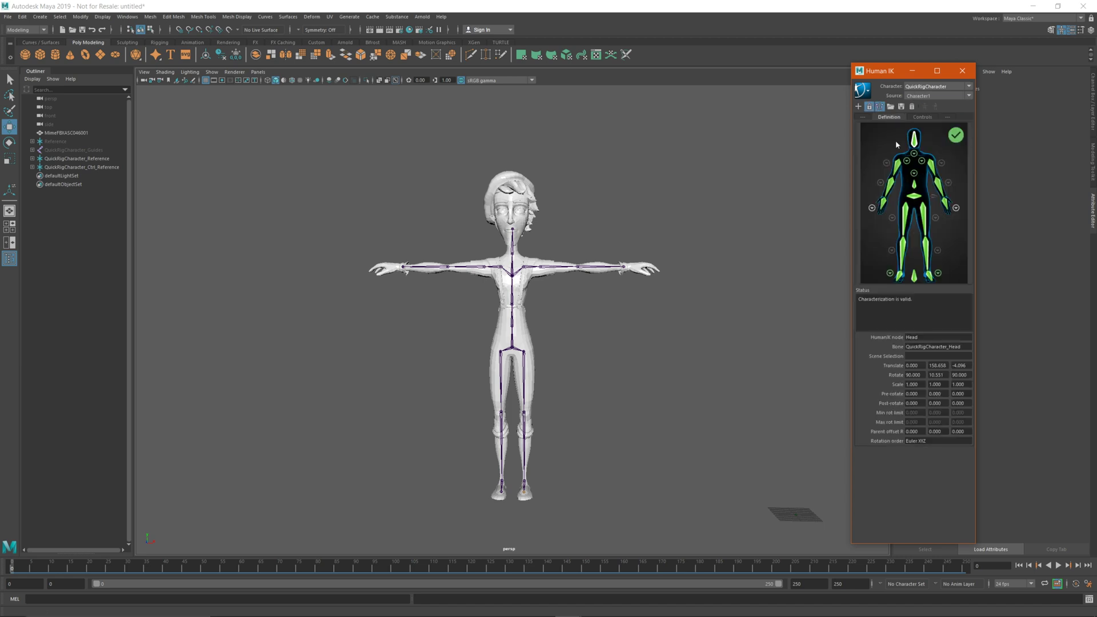
click(864, 92)
mouse_move(886, 133)
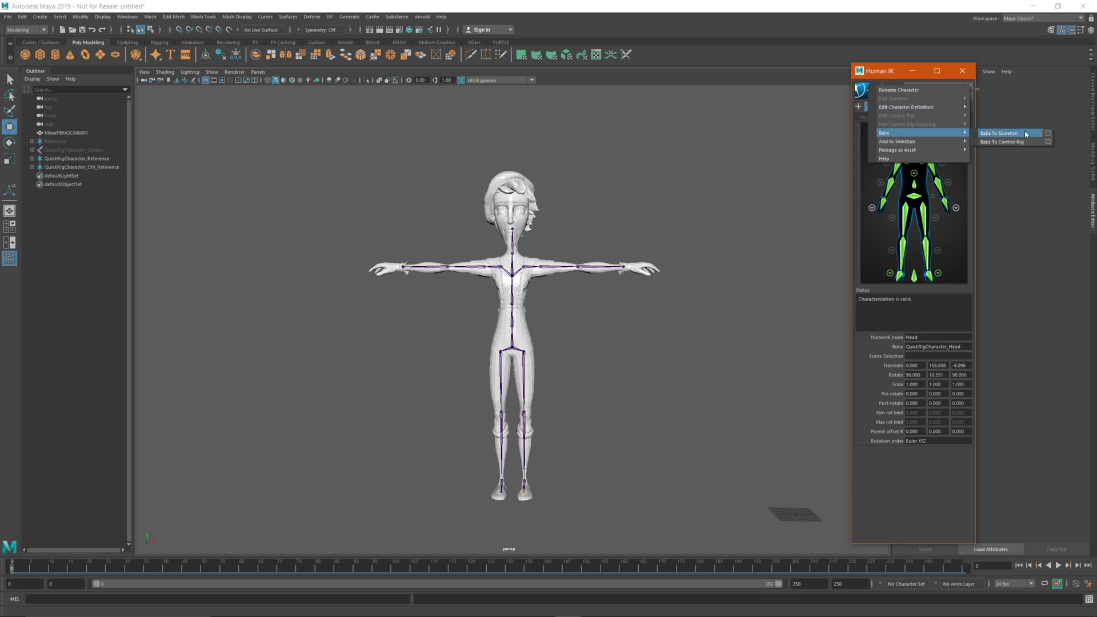
click(1000, 133)
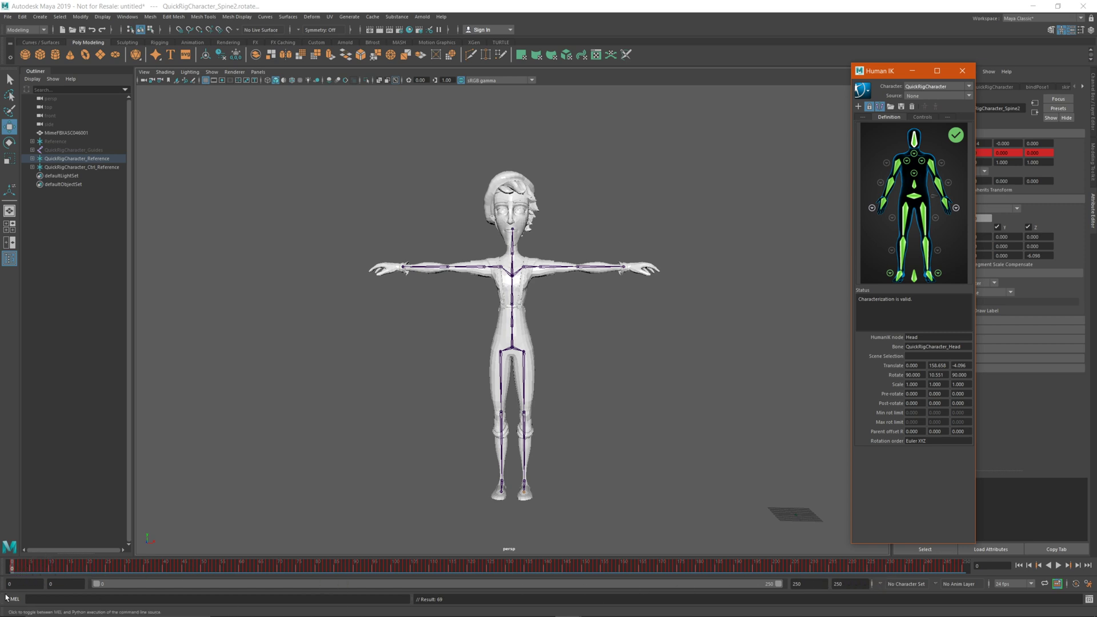
Play and scrub the baked dance back to frame 0, then select MimeFBXASC046001
key(alt+v)
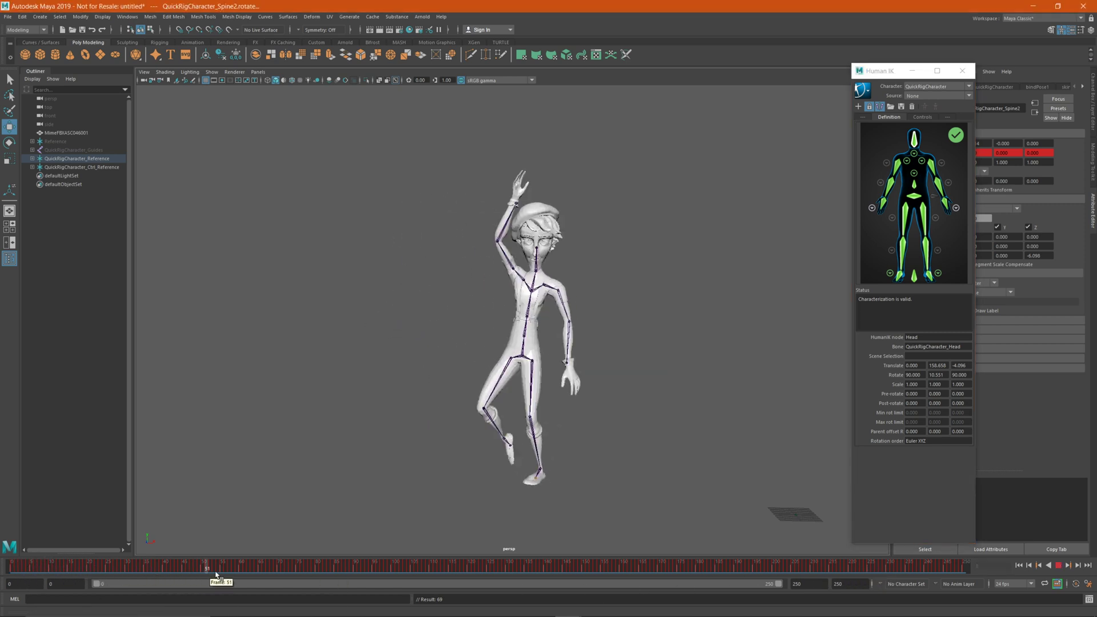
drag(495, 584, 10, 594)
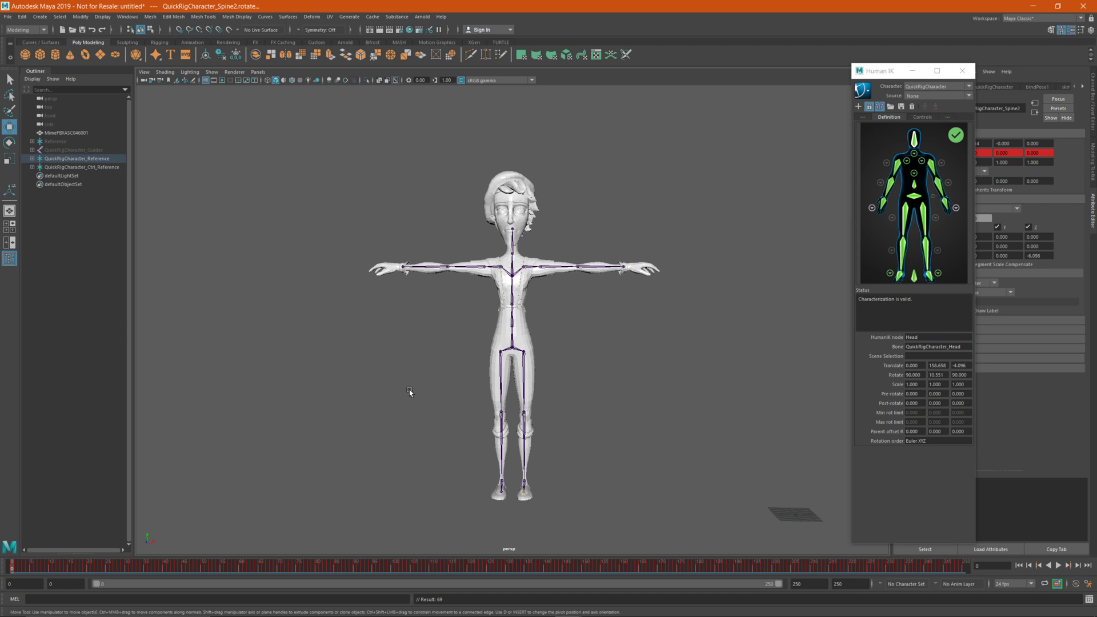
click(53, 134)
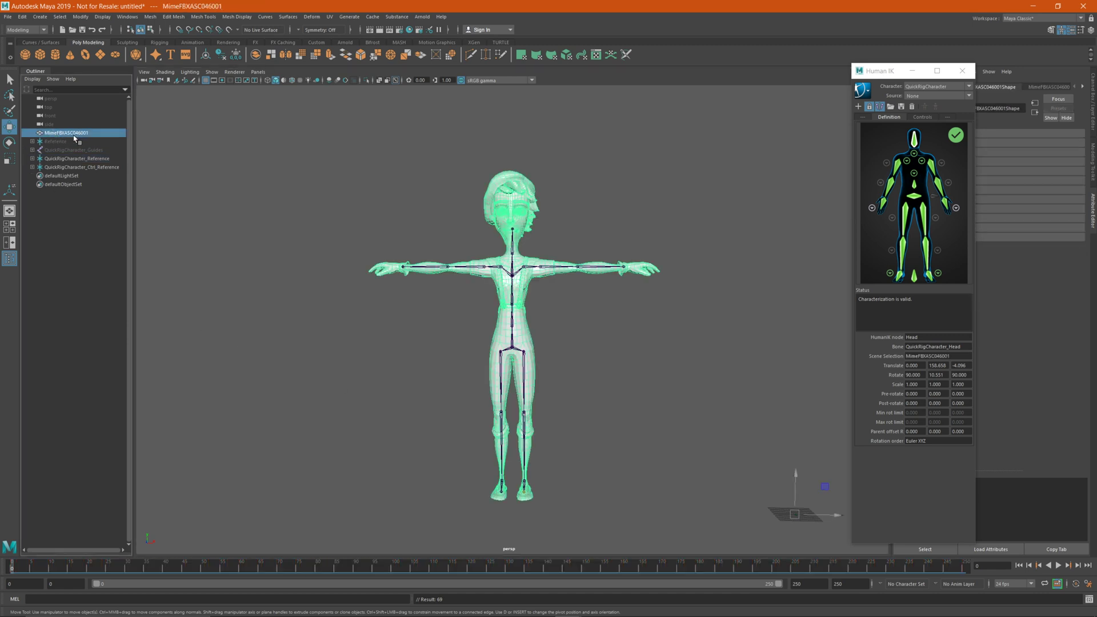
Export the mime mesh and QuickRigCharacter_Reference to Assets\MimeCharacter as Mime_BakedAnimation.fbx
ctrl+click(32, 160)
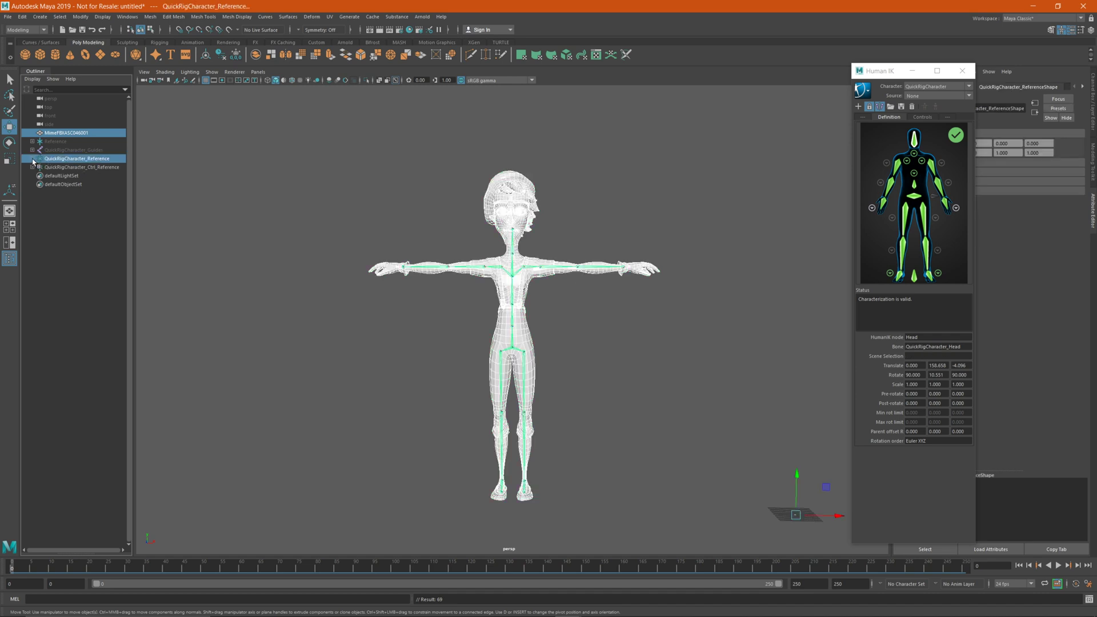
click(8, 16)
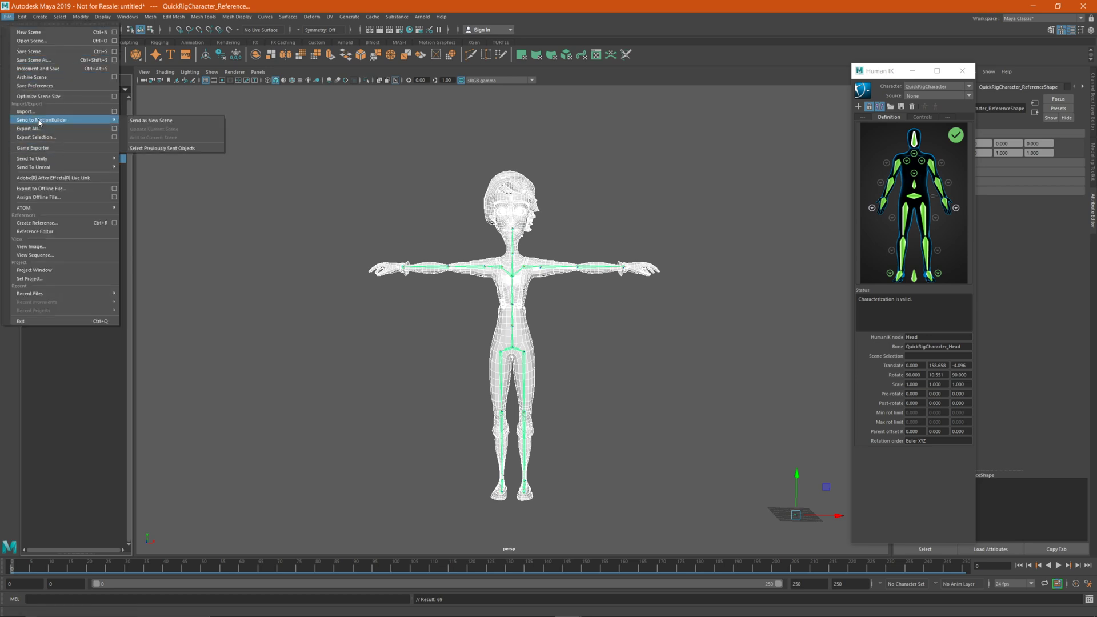
click(45, 138)
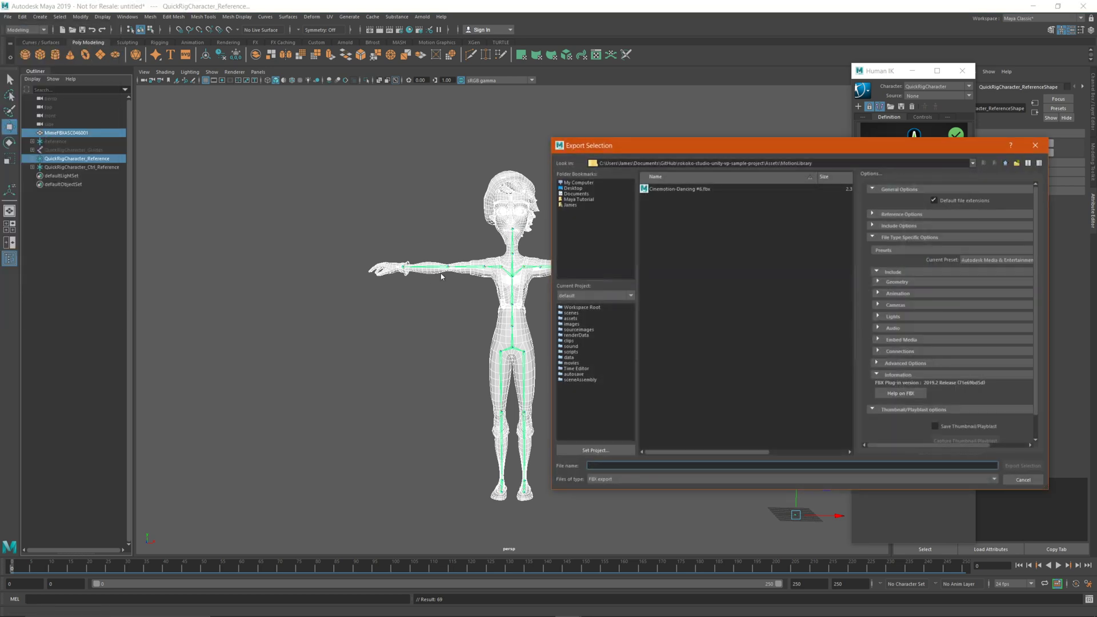
click(1004, 164)
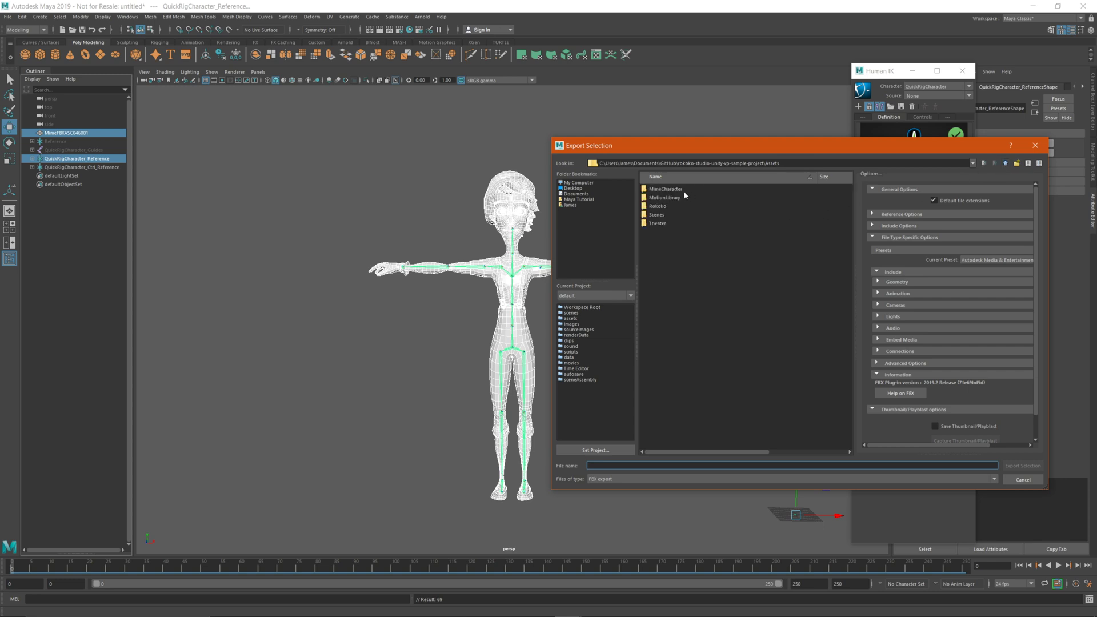
double_click(666, 189)
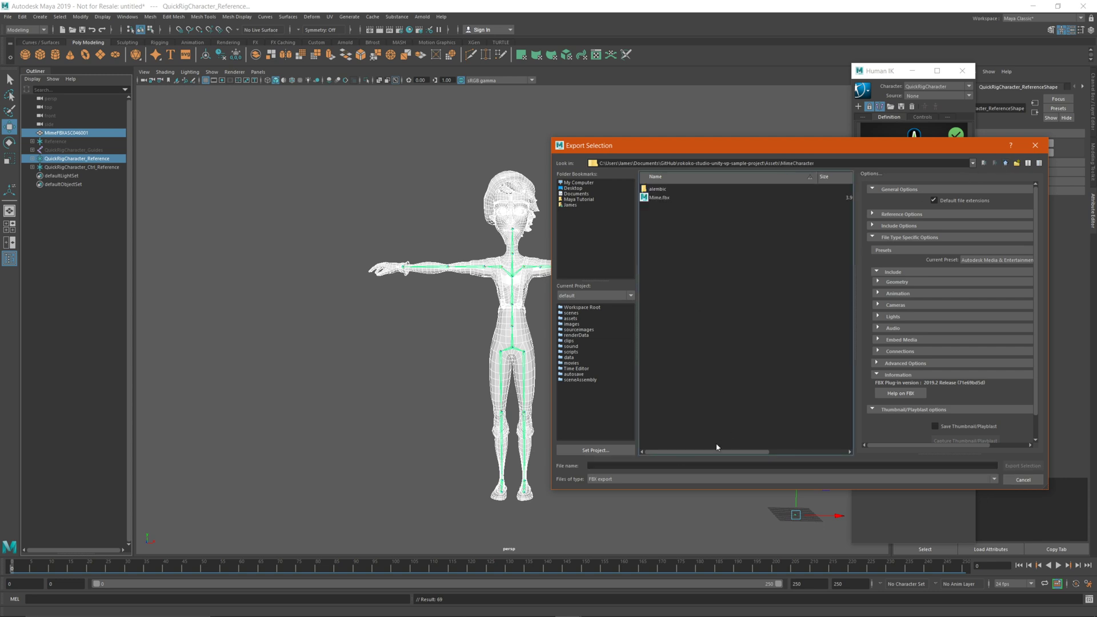
click(651, 198)
click(599, 466)
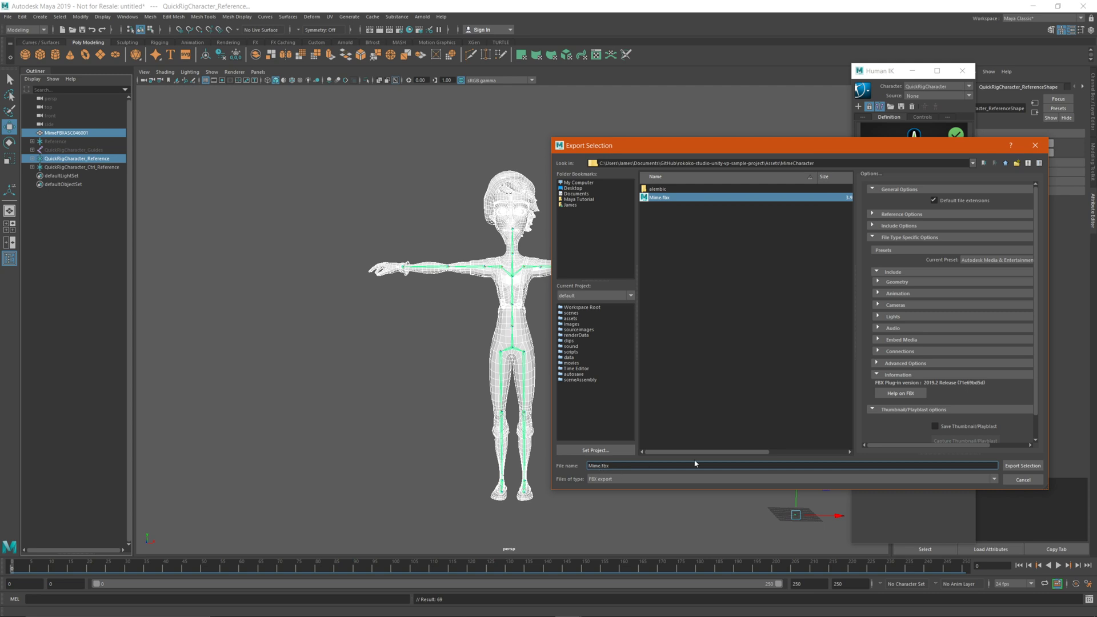
text(_BakedAn)
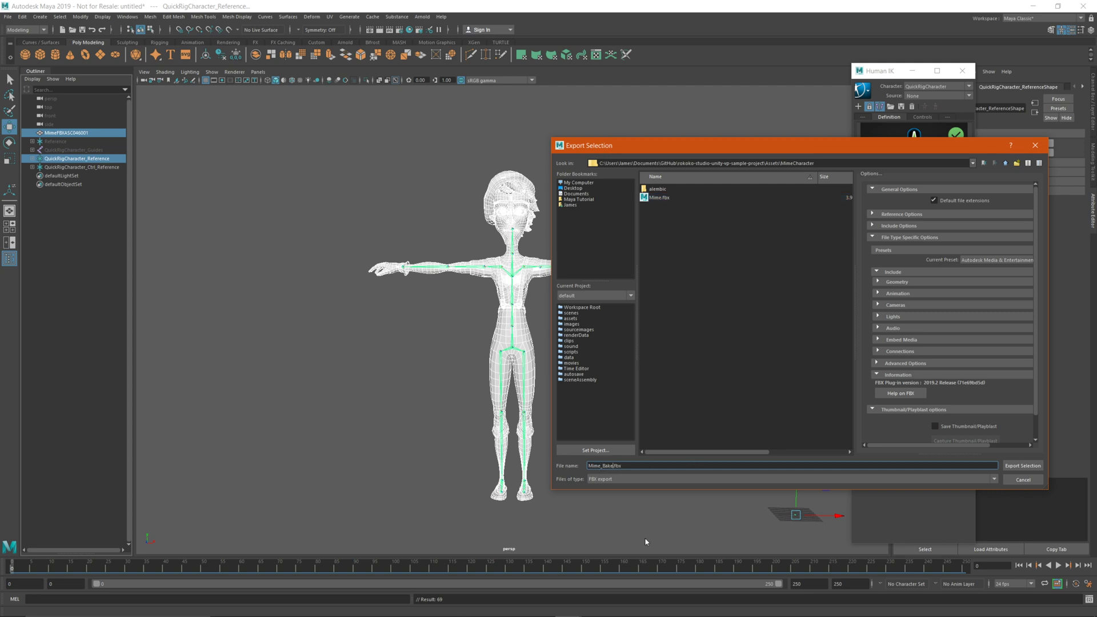
text(imatio)
click(1027, 468)
Finish the FBX export and inspect the imported Mime_BakedAnimation asset's preview in Unity
click(1025, 468)
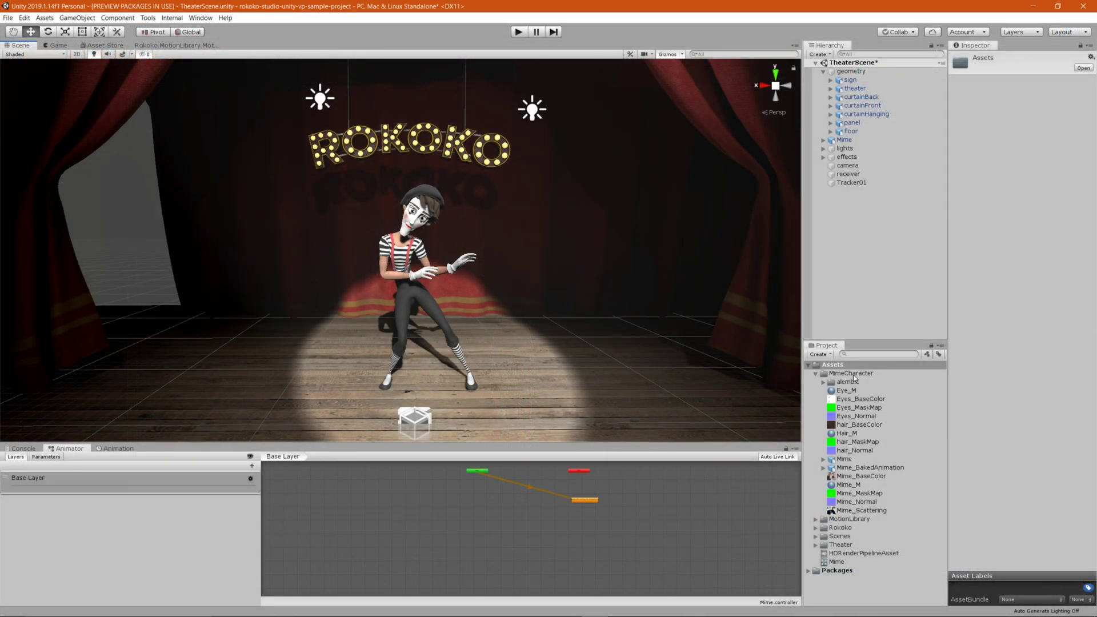
click(864, 469)
drag(983, 486, 1014, 455)
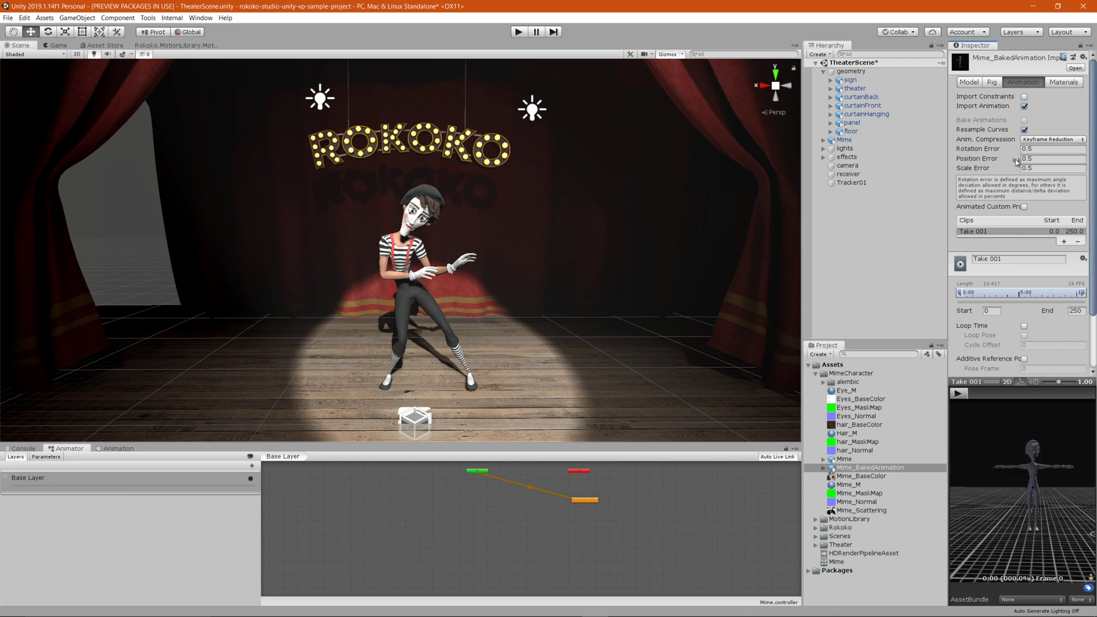
Remap the baked mime's materials to Eye_M, Hair_M and Mime_M, apply, and place it on stage
click(1065, 83)
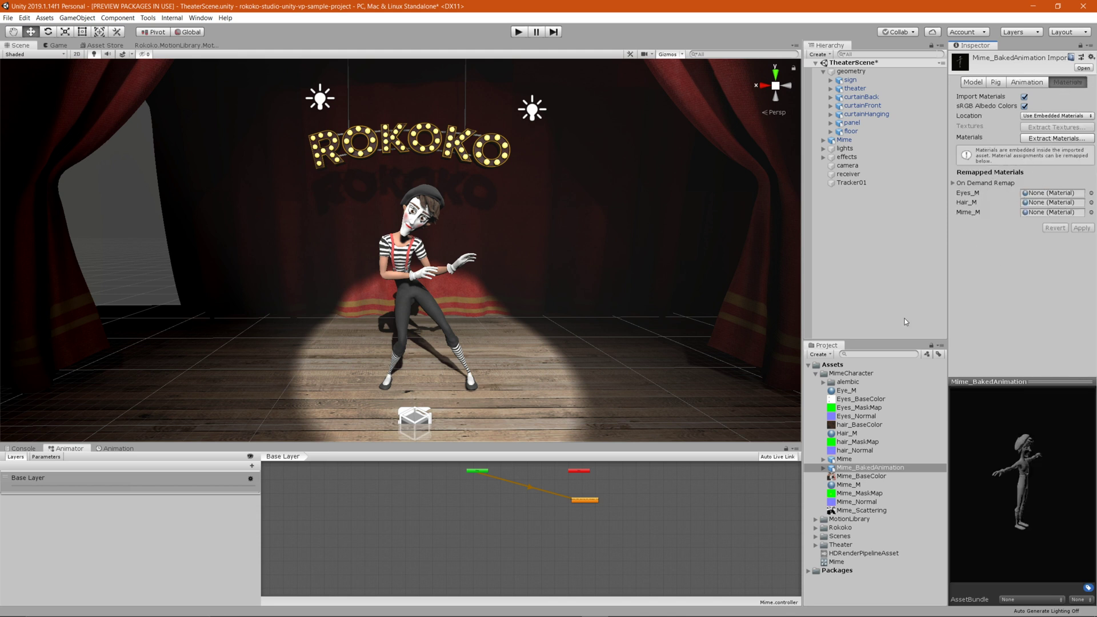
drag(848, 393, 1052, 193)
drag(862, 436, 1071, 208)
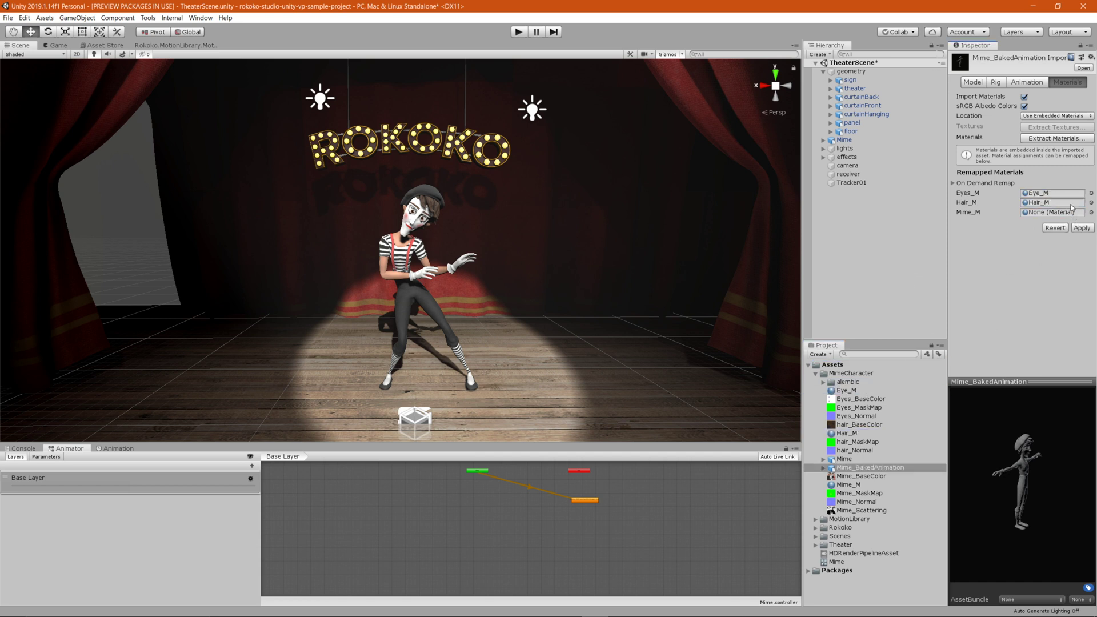
drag(848, 485, 1063, 213)
click(1081, 228)
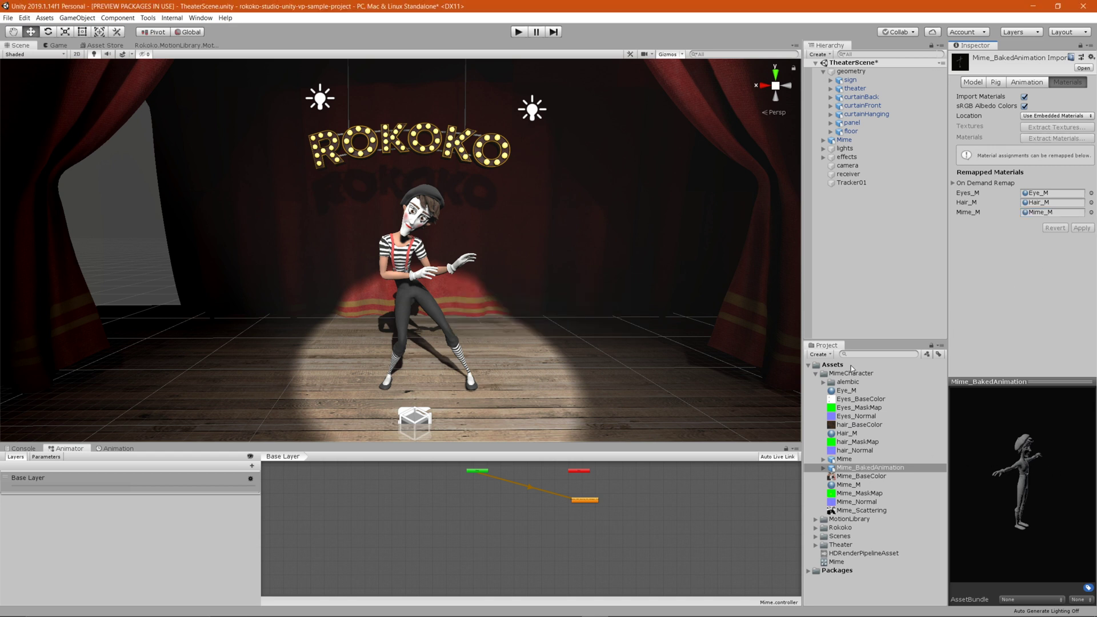
drag(869, 470, 674, 387)
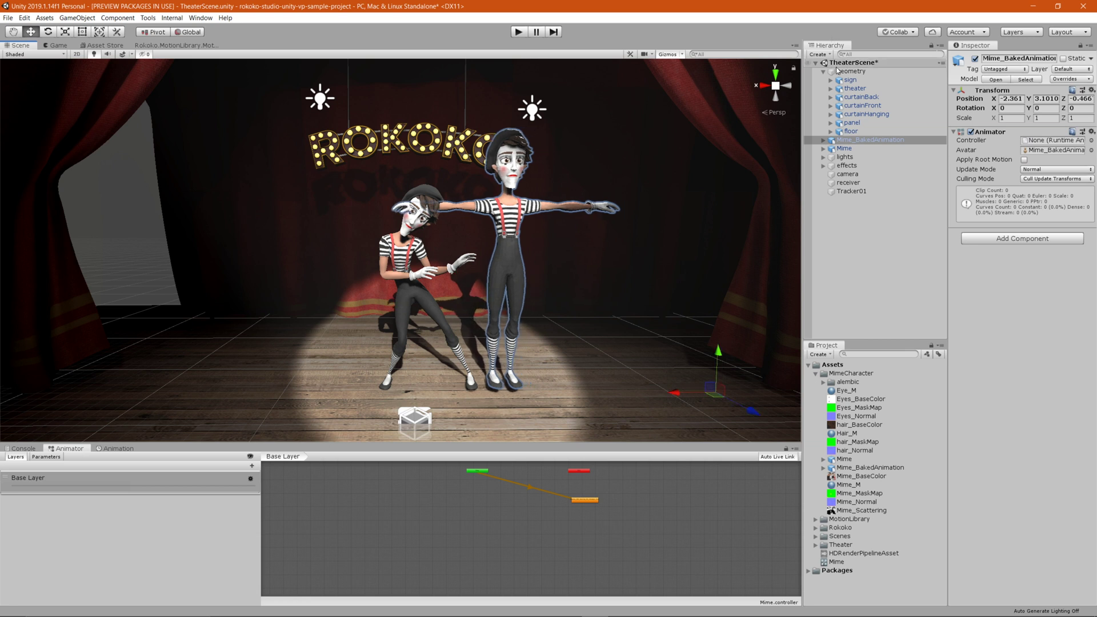
Nudge the original Mime left along X to about 0.611, then select the top Assets folder
click(844, 148)
drag(366, 382, 293, 382)
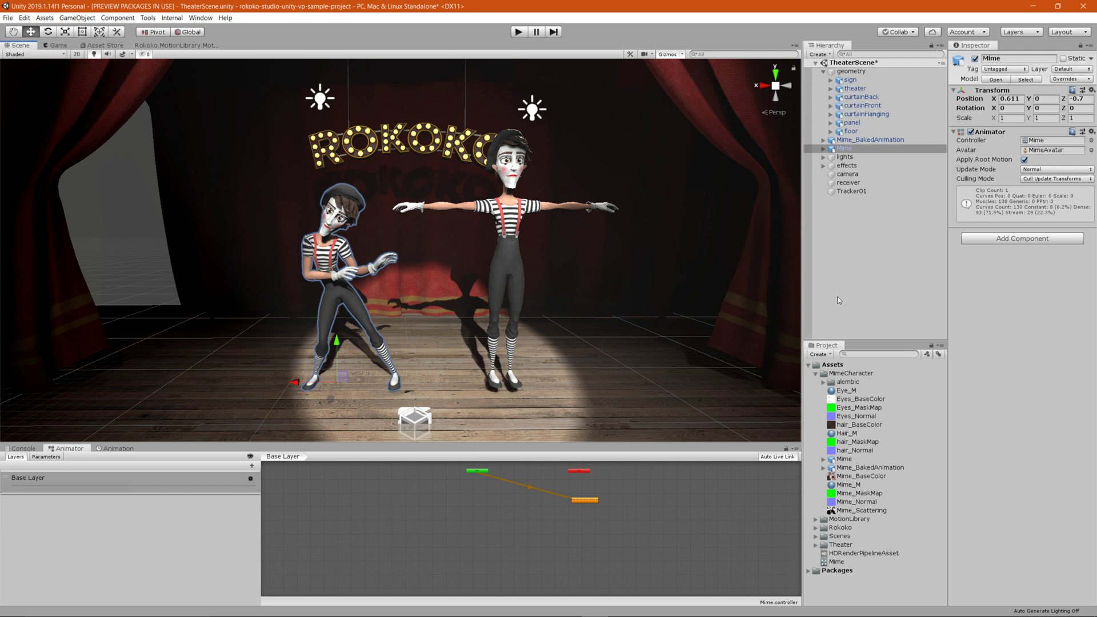
click(873, 140)
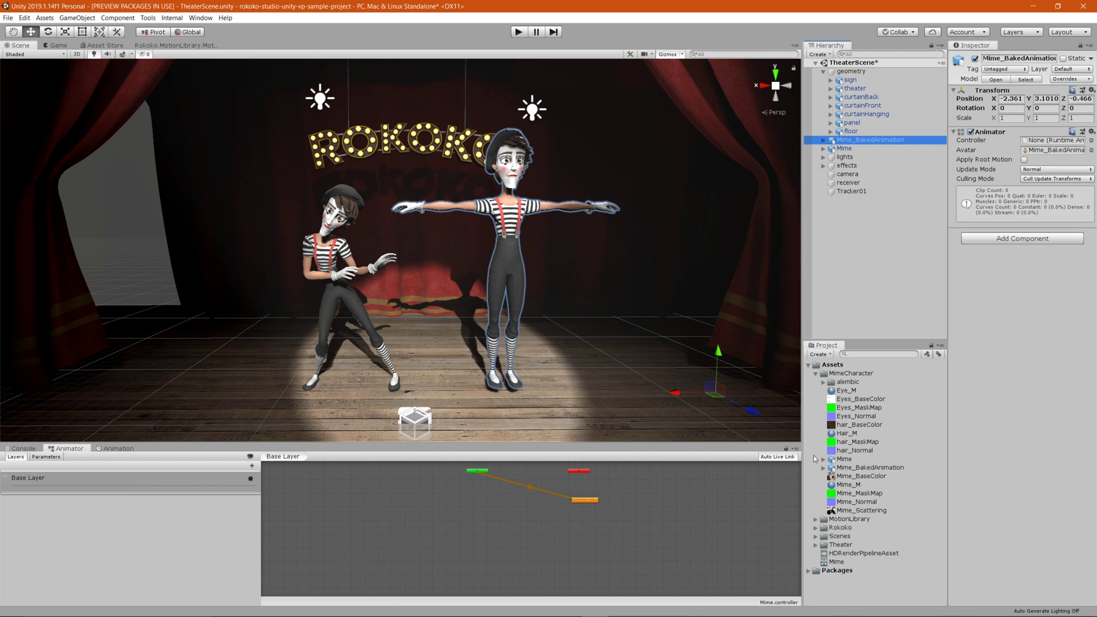
click(816, 373)
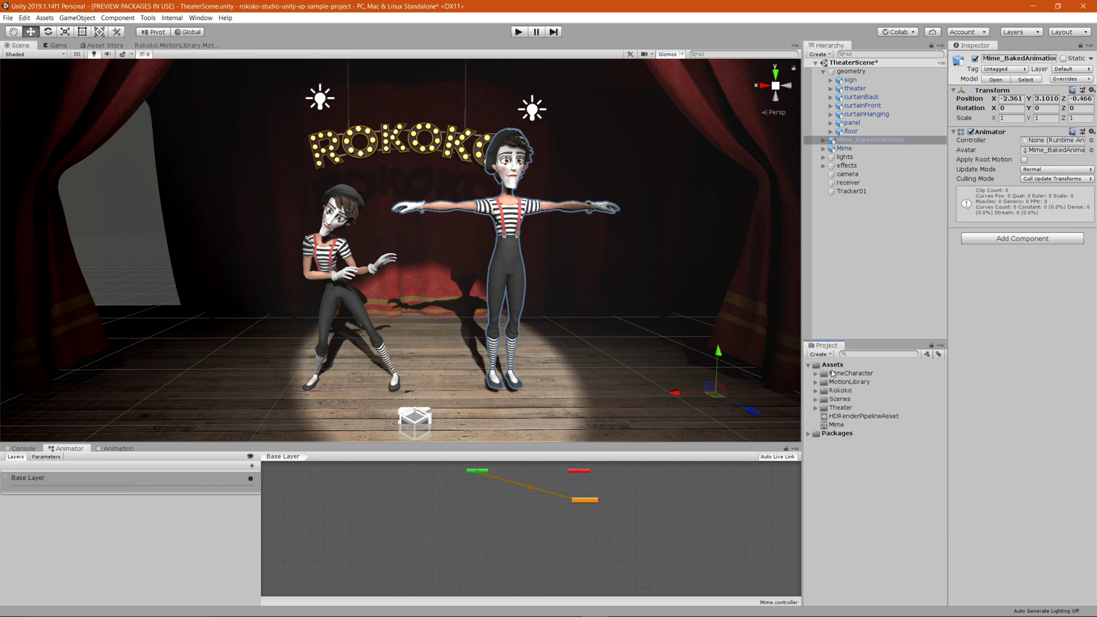
click(830, 366)
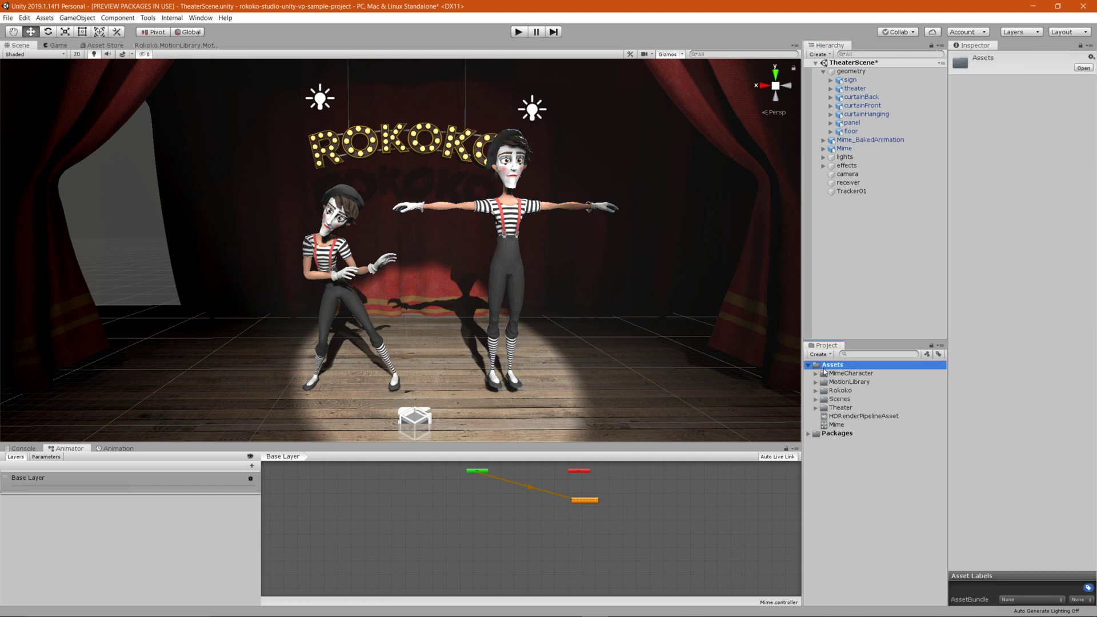
Create a Mime2 animator controller in Assets and assign it to Mime_BakedAnimation's Controller field
right_click(842, 368)
mouse_move(869, 378)
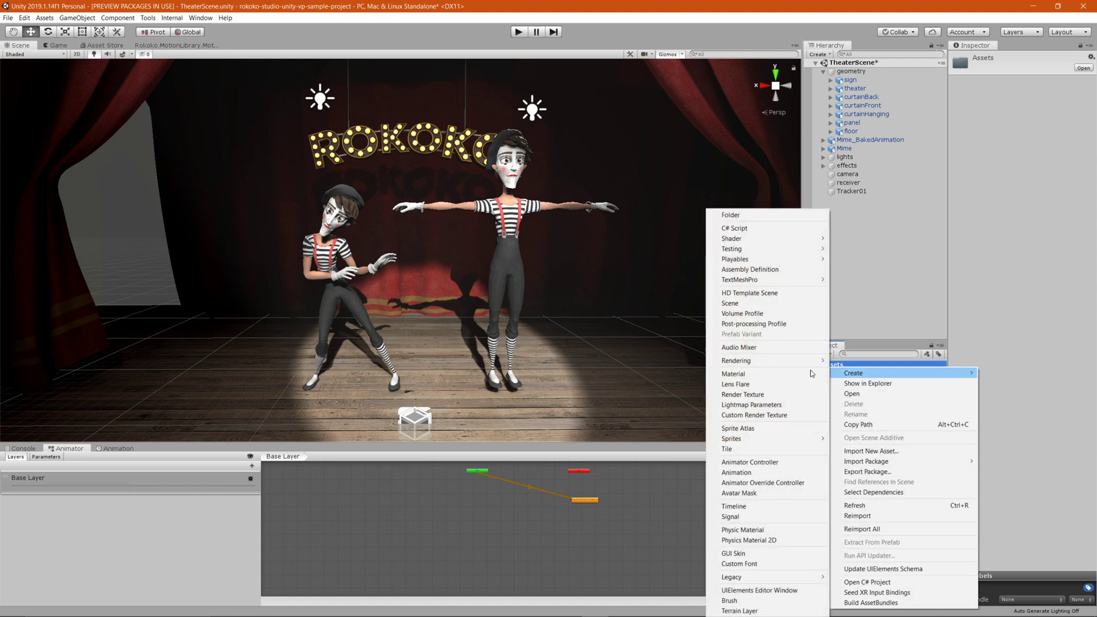
click(763, 462)
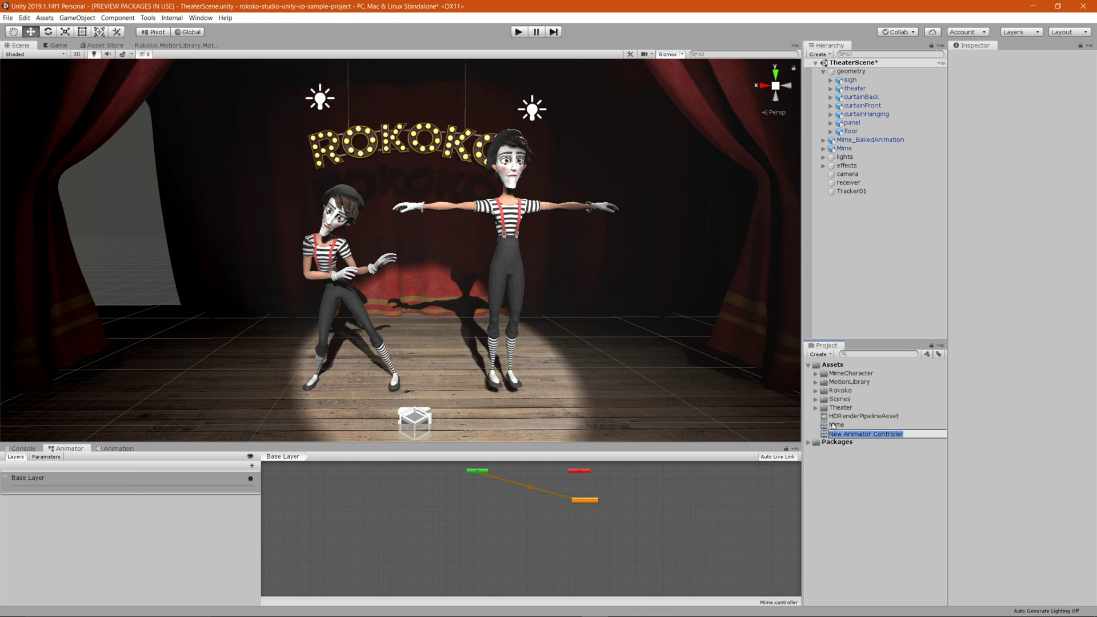
text(Mime2)
key(Return)
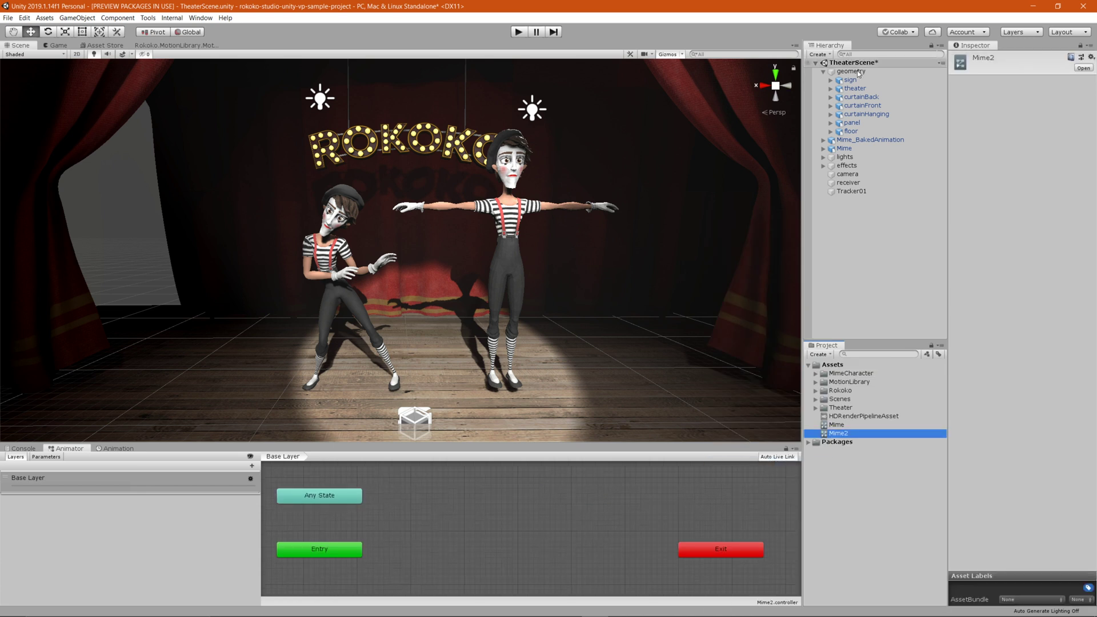
click(852, 141)
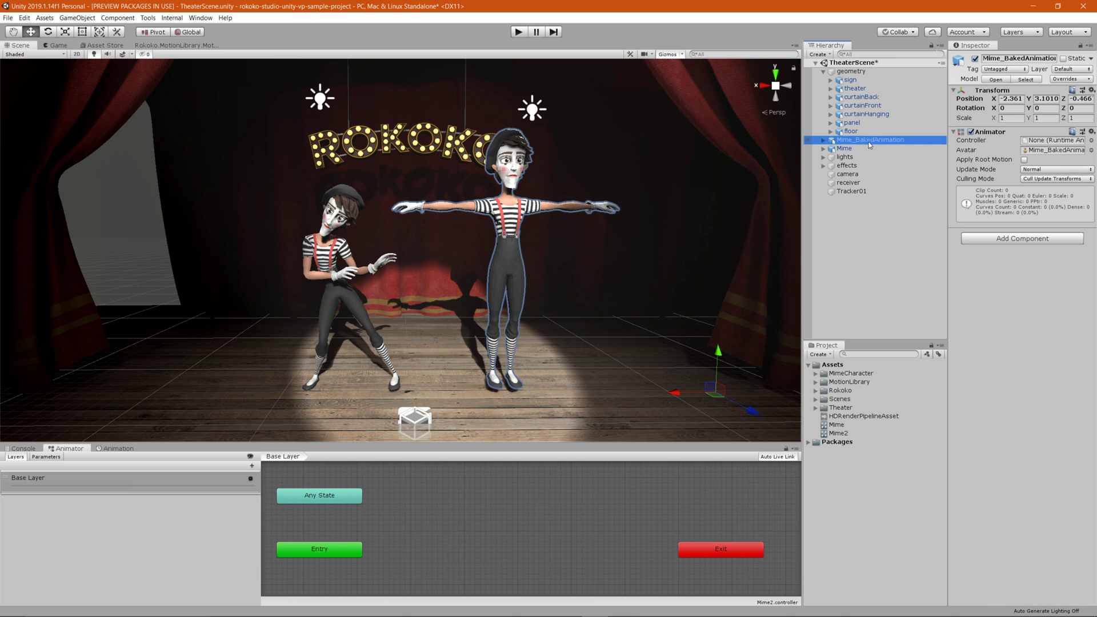
drag(839, 437, 1048, 142)
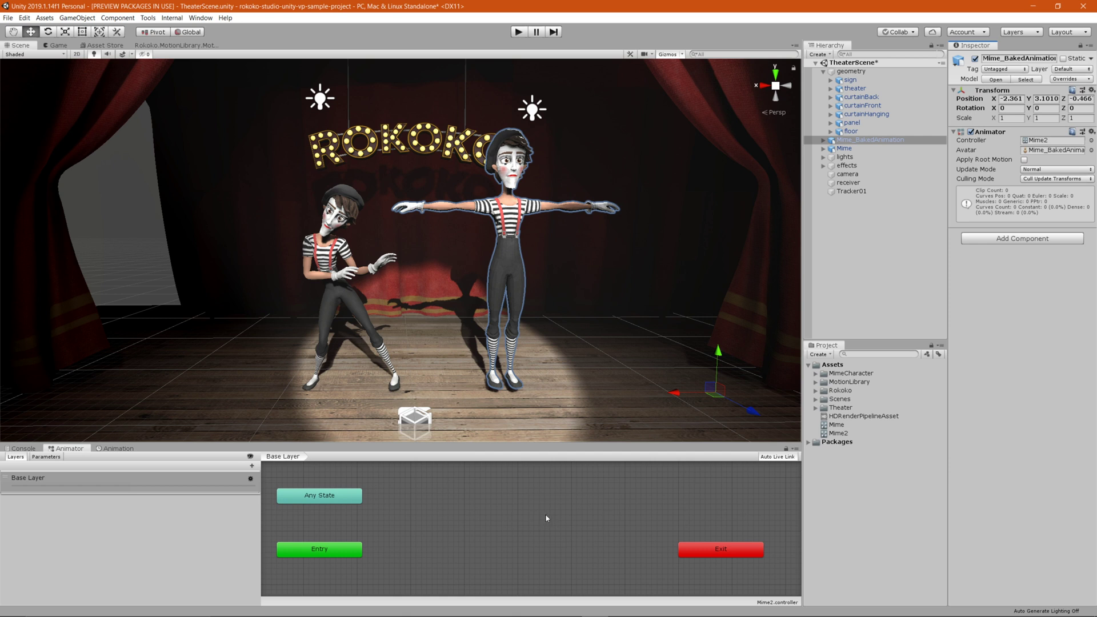
Add Mime_BakedAnimation's Take 001 clip to the Mime2 Animator graph as its default state
click(815, 373)
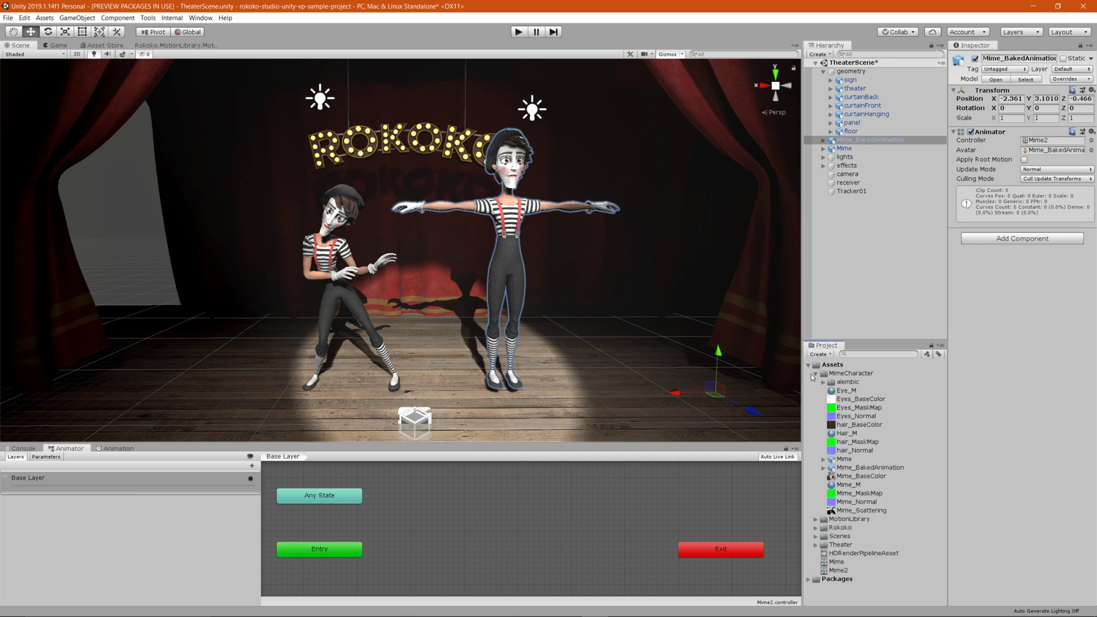
click(863, 470)
click(824, 467)
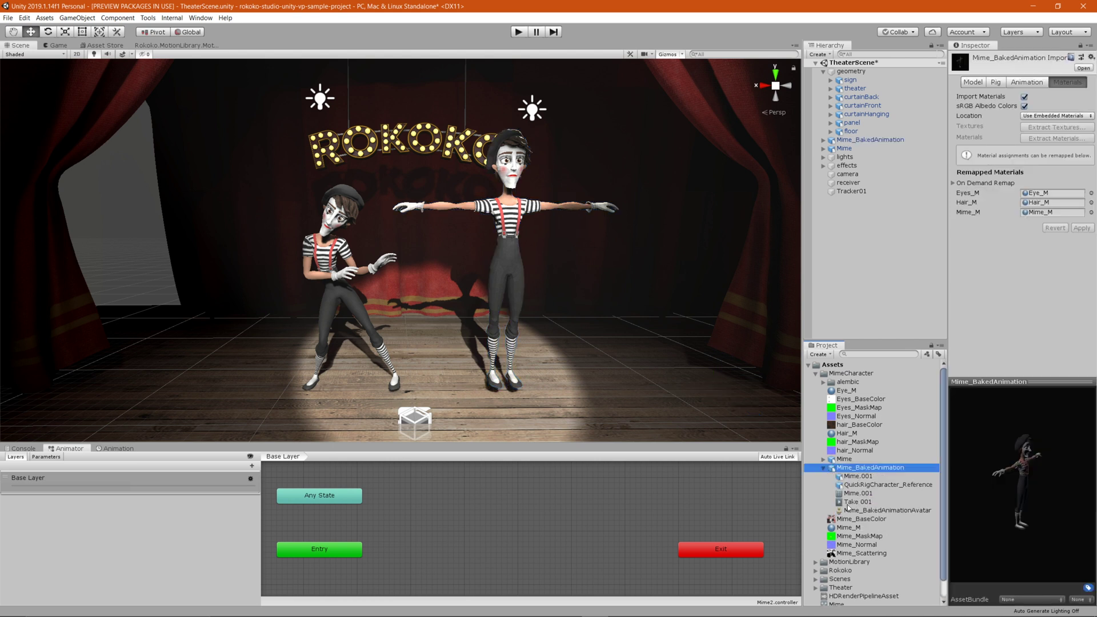
drag(854, 503, 501, 527)
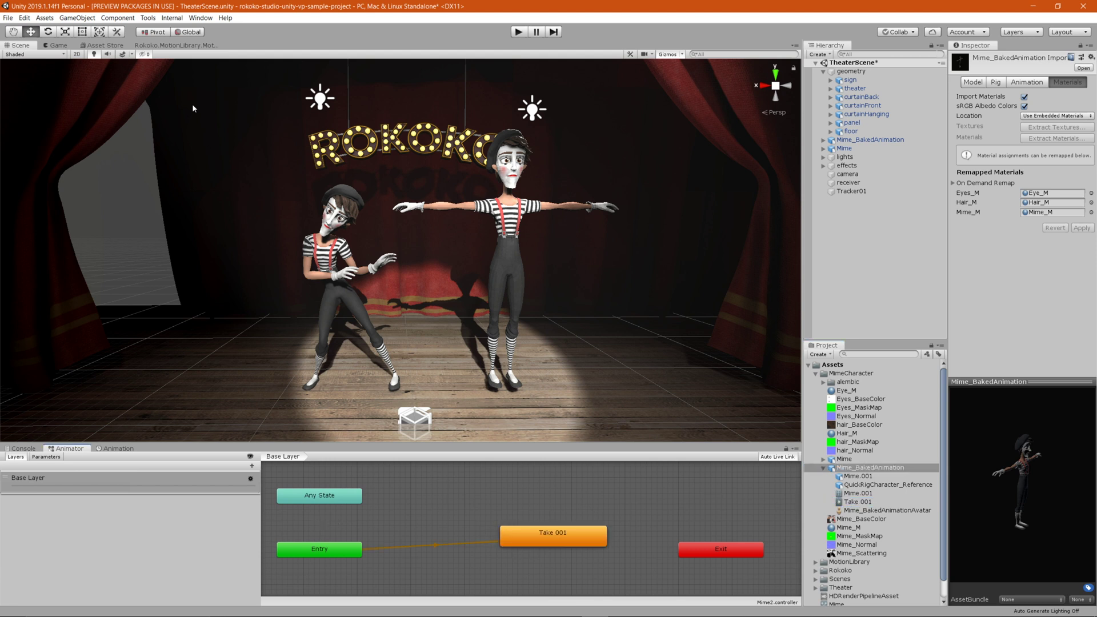
Select the Take 001 state in the Animator and play the scene to watch both mimes dance
click(203, 20)
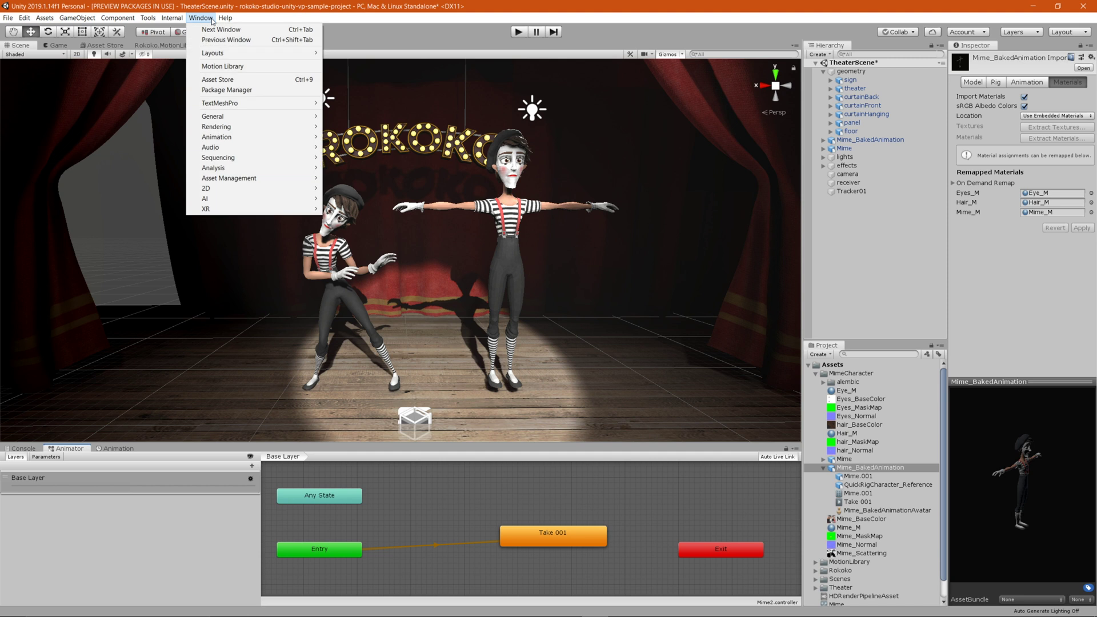
mouse_move(293, 144)
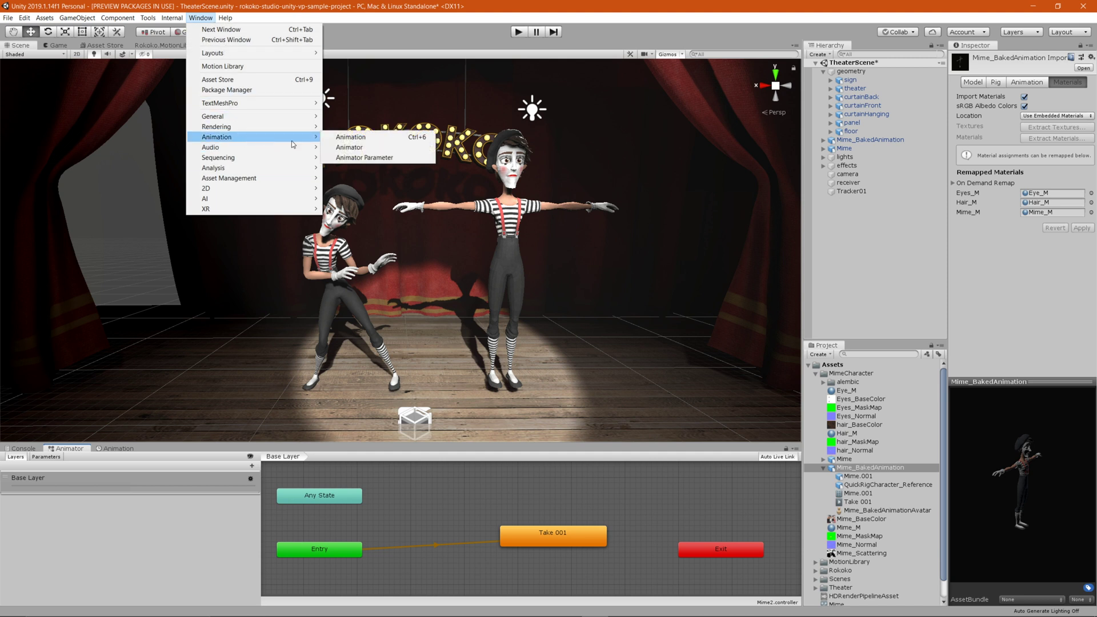
click(349, 147)
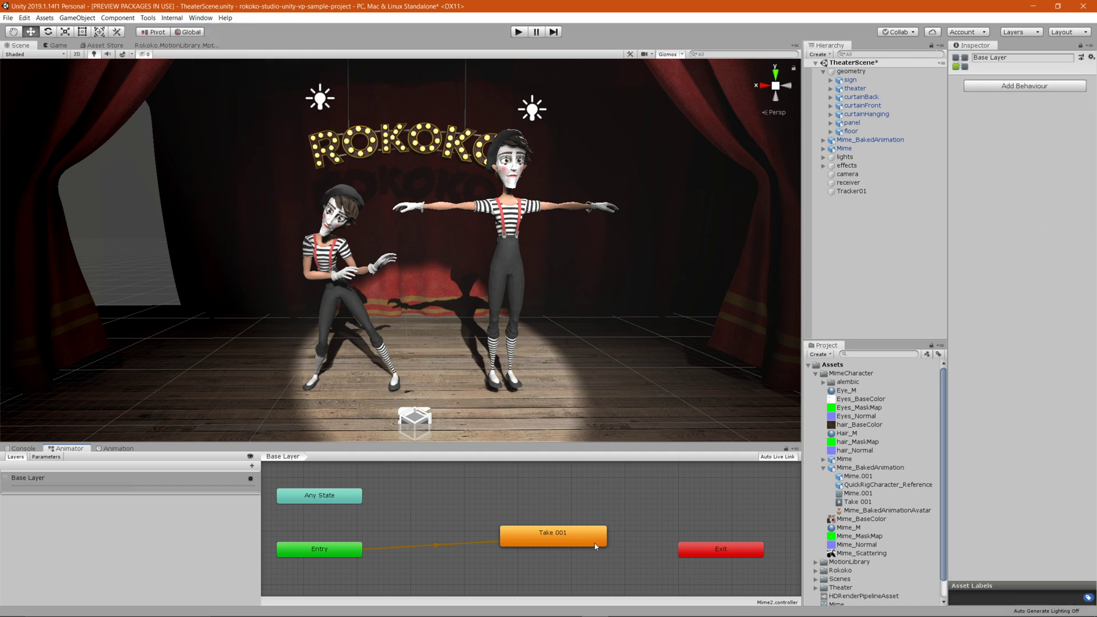
click(547, 535)
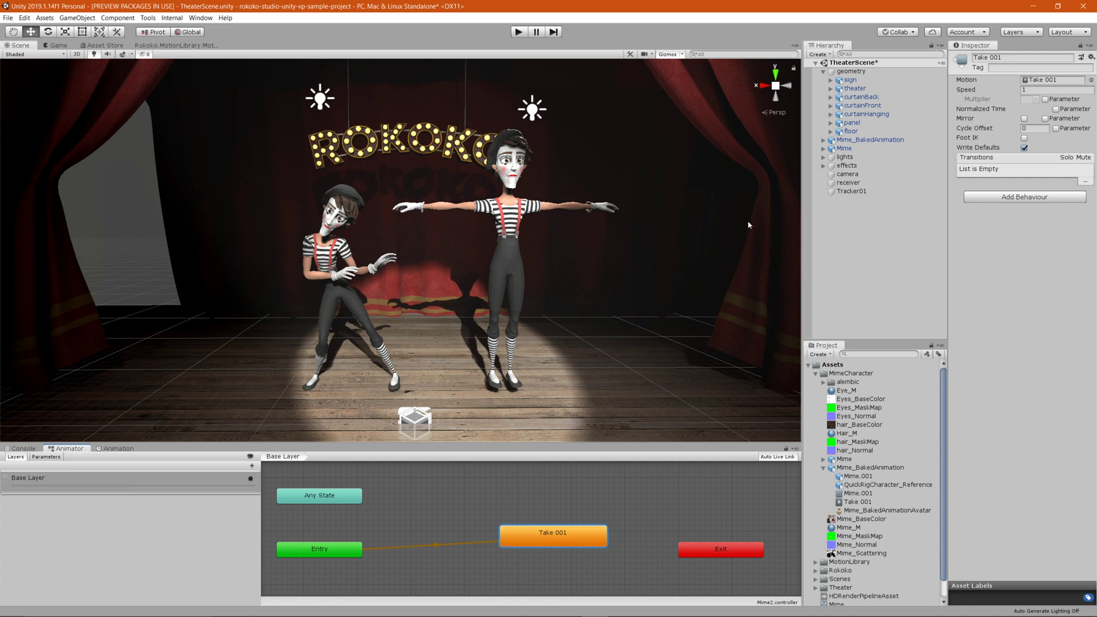
click(518, 32)
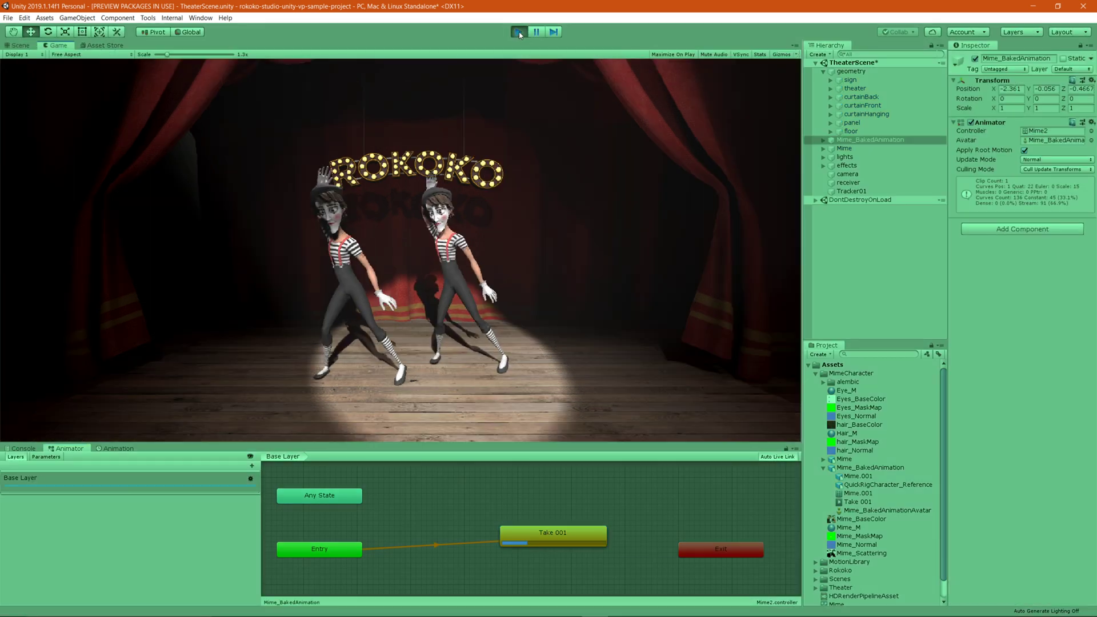